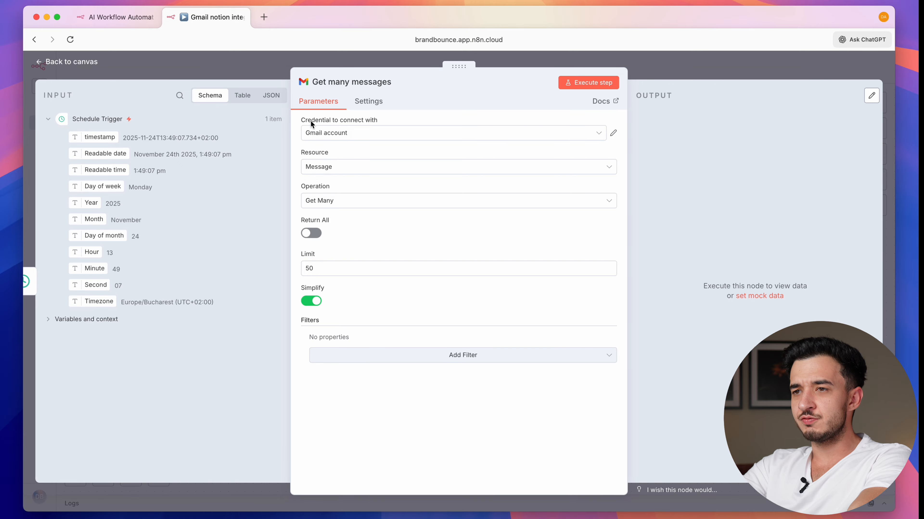
# - Connect the Gmail 'Get many messages' step to a new Google-authorized credential, Gmail account 2
pyautogui.click(602, 135)
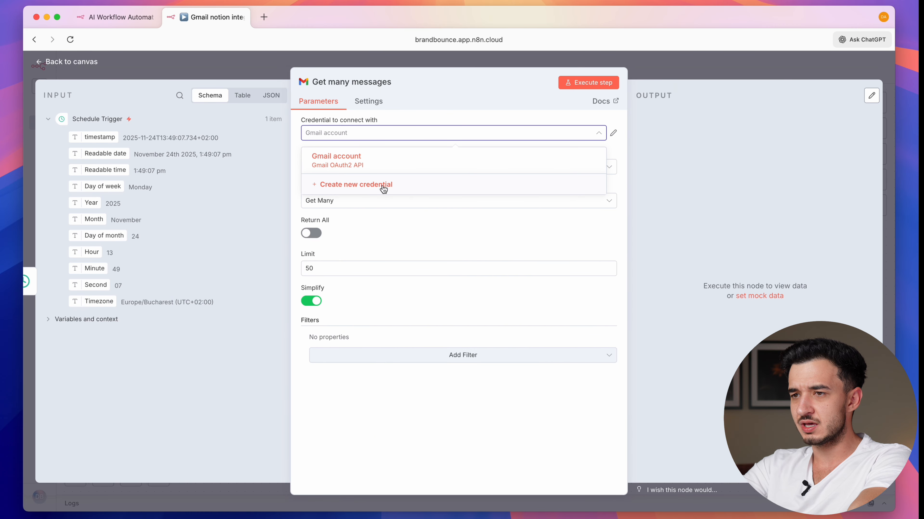
pyautogui.click(374, 186)
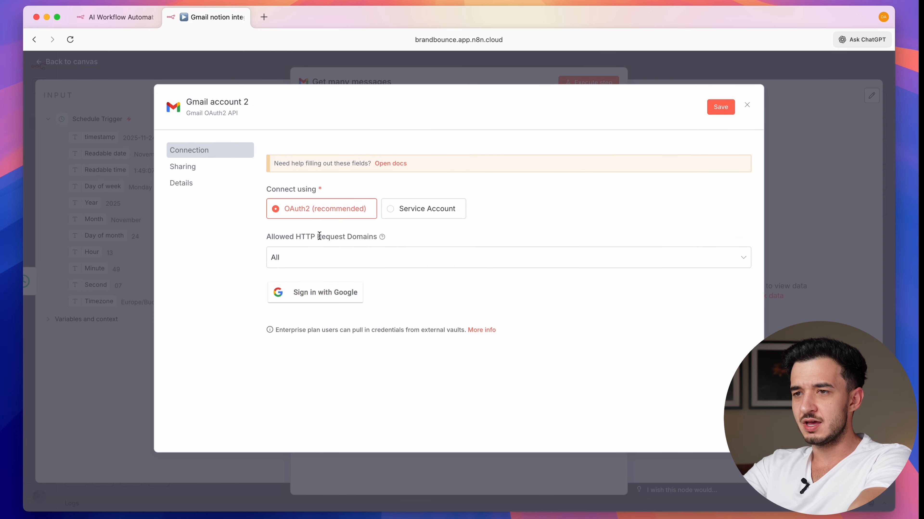
pyautogui.click(294, 300)
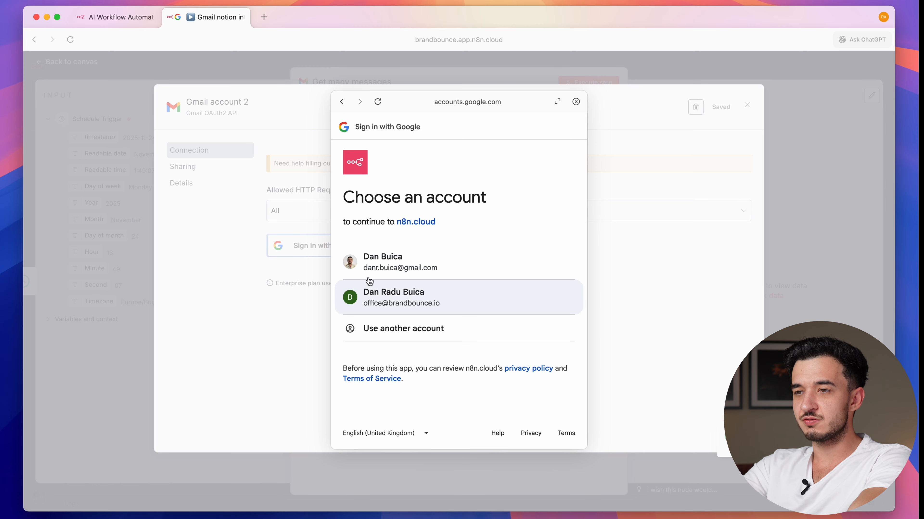
pyautogui.click(419, 266)
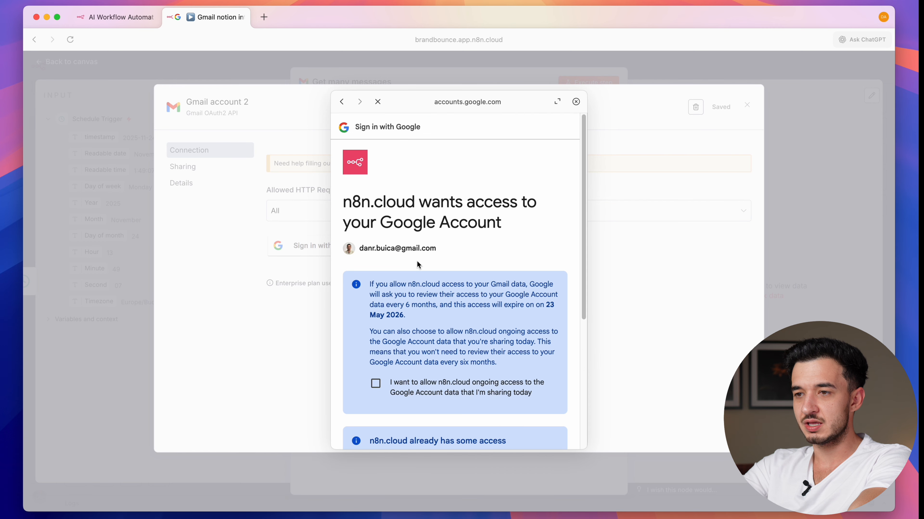
pyautogui.scroll(-6, 416, 262)
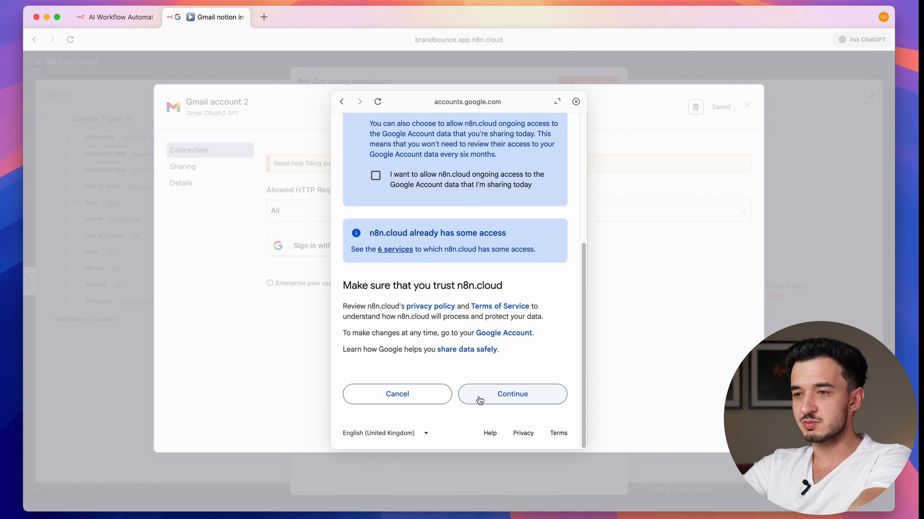
pyautogui.click(484, 396)
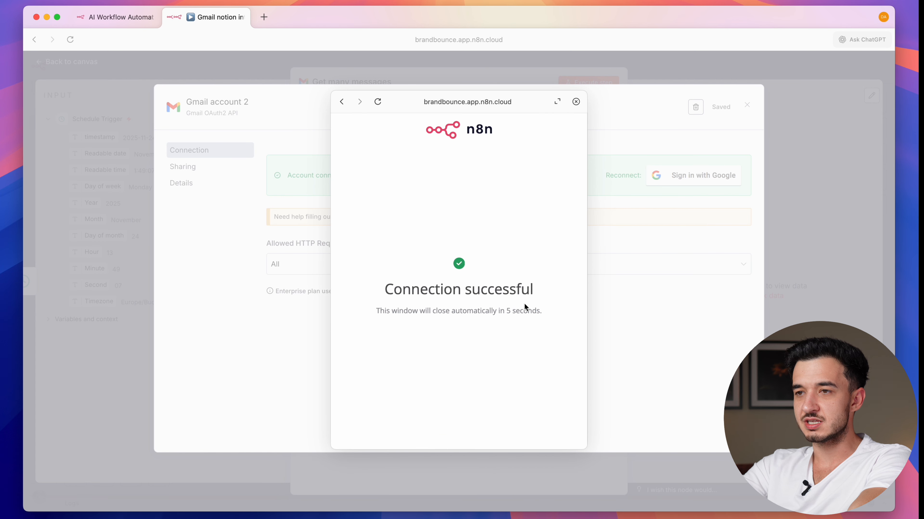
pyautogui.click(578, 100)
pyautogui.click(149, 398)
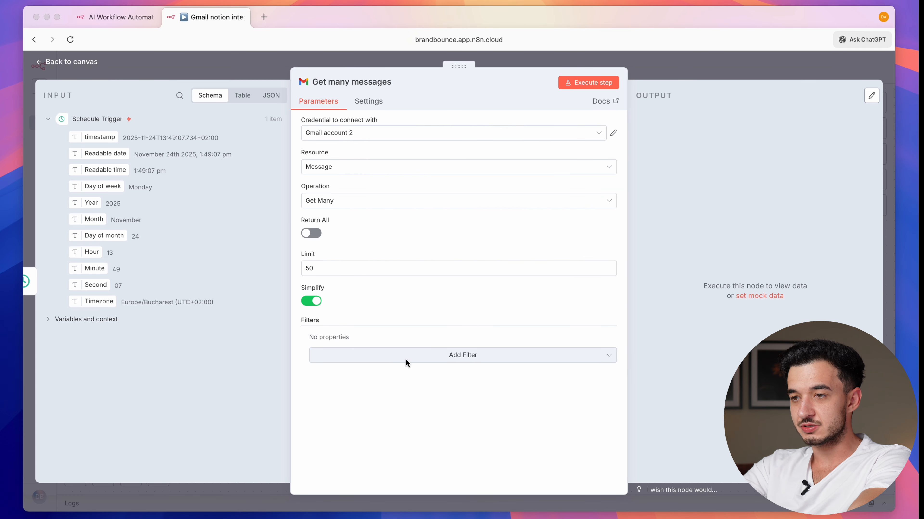
# - Add a Received After filter and ask the ChatGPT sidebar for yesterday's date expressions
pyautogui.click(454, 357)
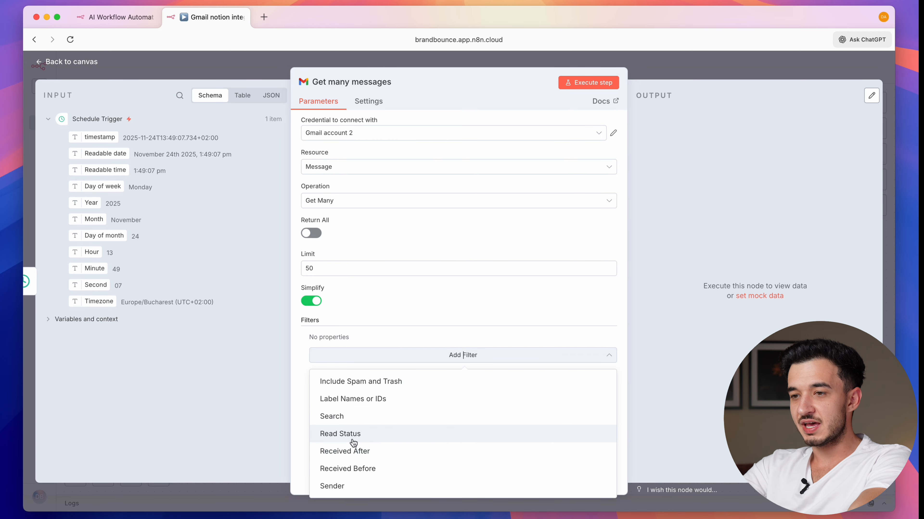
pyautogui.click(363, 451)
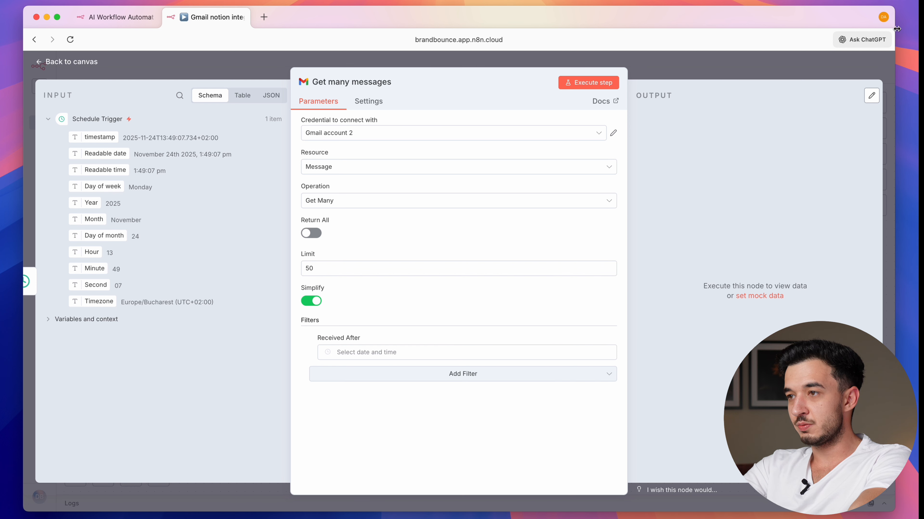
pyautogui.click(874, 42)
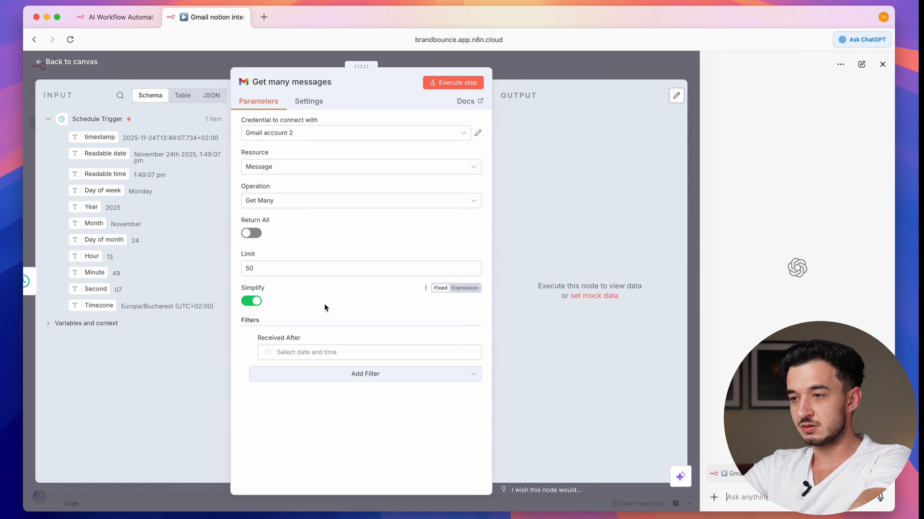
pyautogui.press('super+v')
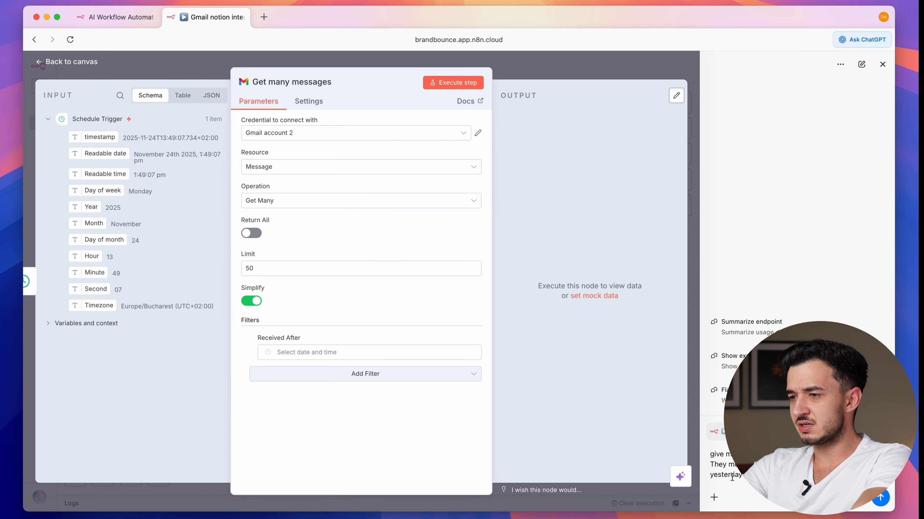
pyautogui.press('Return')
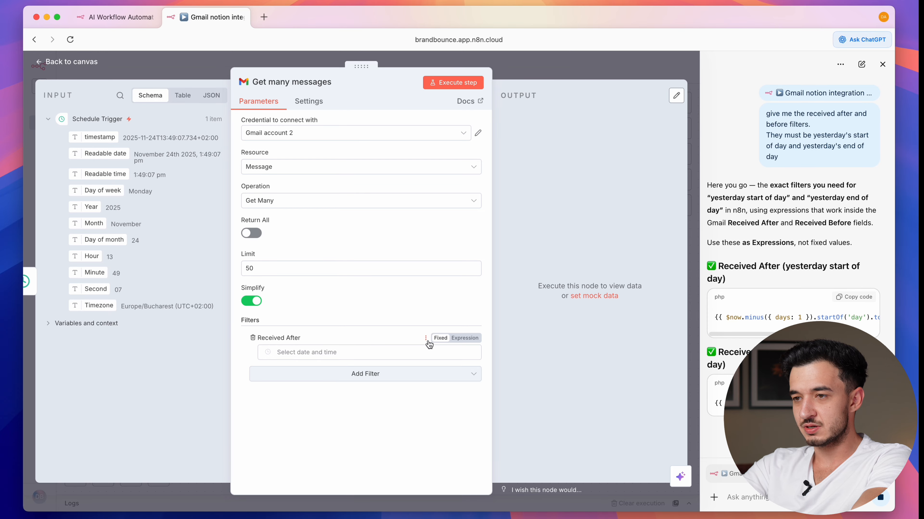
# - Set Received After to the start-of-yesterday expression and add Received Before with end-of-yesterday
pyautogui.click(464, 339)
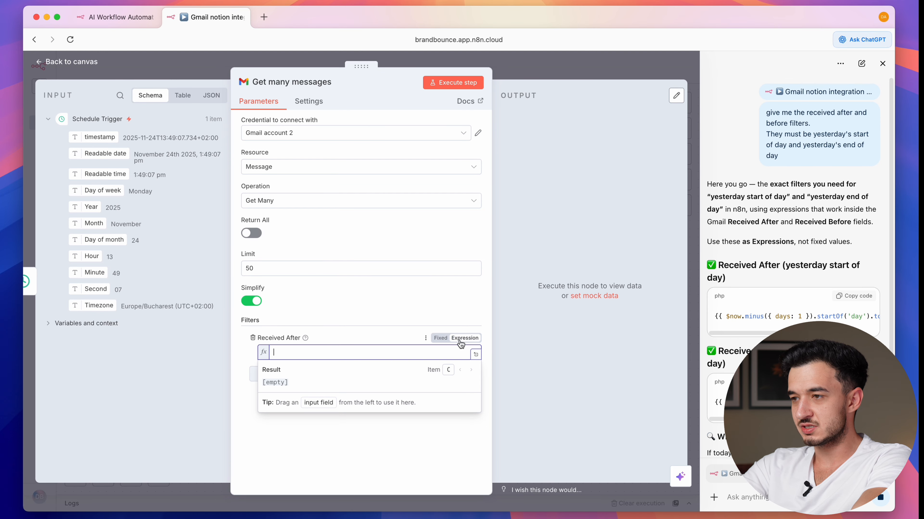
pyautogui.click(855, 298)
pyautogui.click(341, 351)
pyautogui.write("{{ $now.minus({ days: 1 }).startOf('day').toISO() }}")
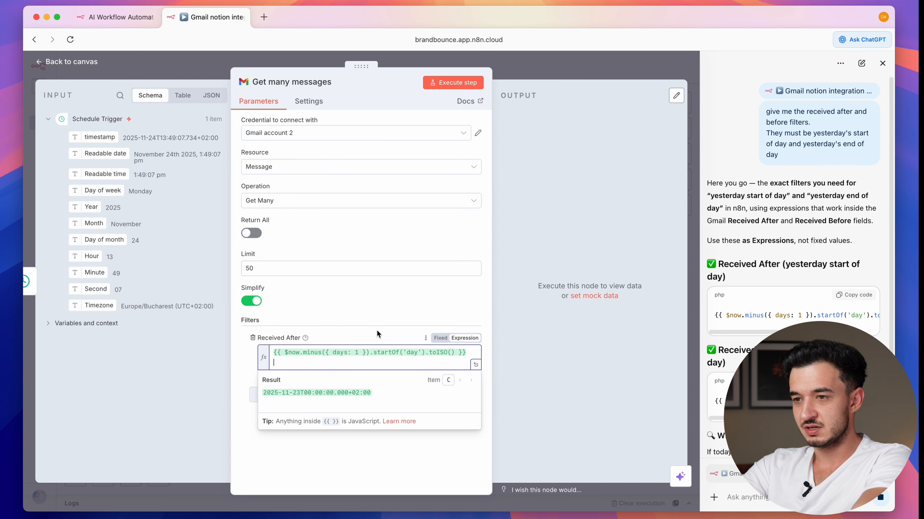
pyautogui.click(376, 333)
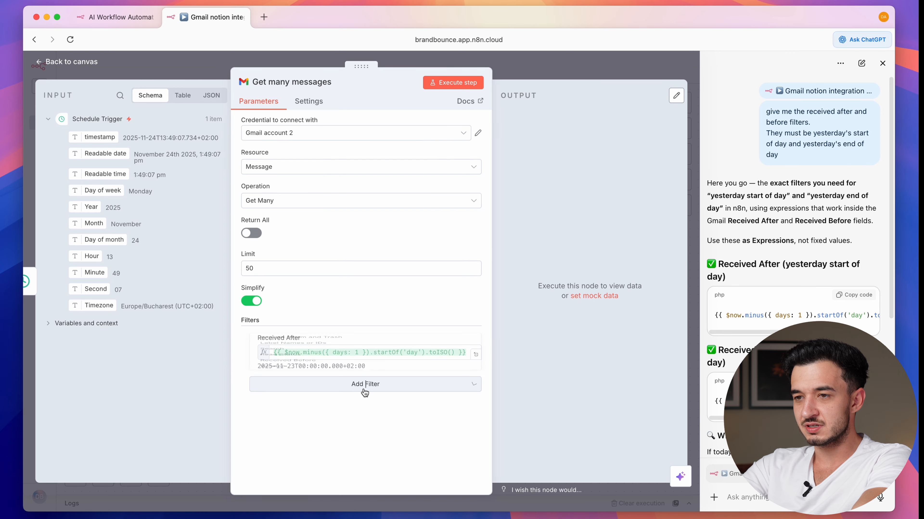
pyautogui.click(364, 393)
pyautogui.click(357, 340)
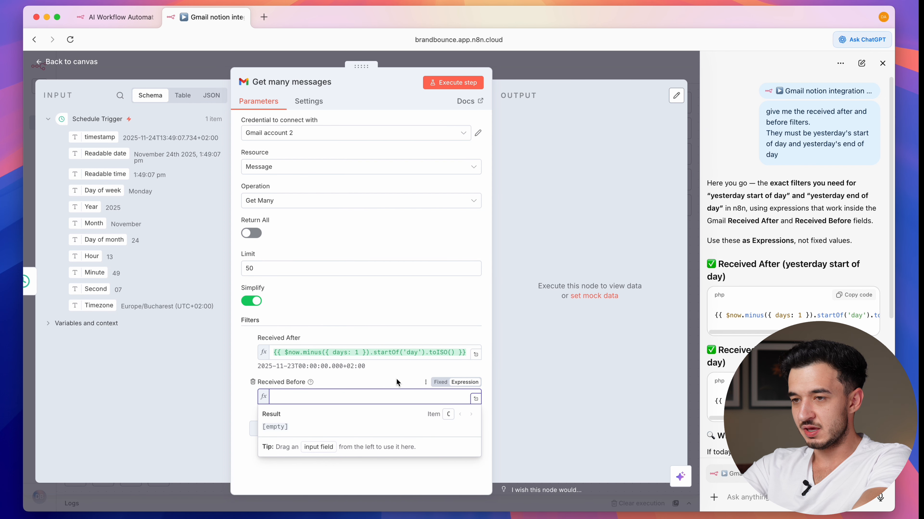
pyautogui.write("{{ $now.minus({ days: 1 }).endOf('day').toISO() }}")
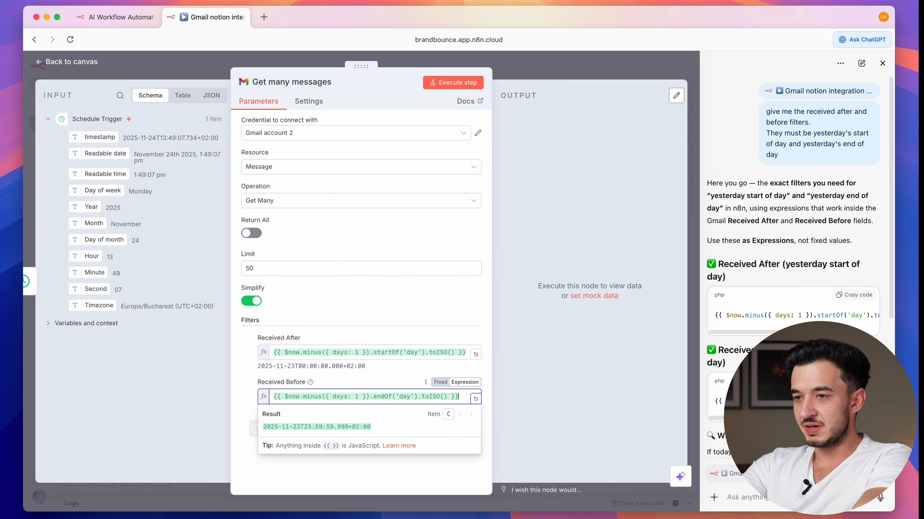
pyautogui.click(521, 404)
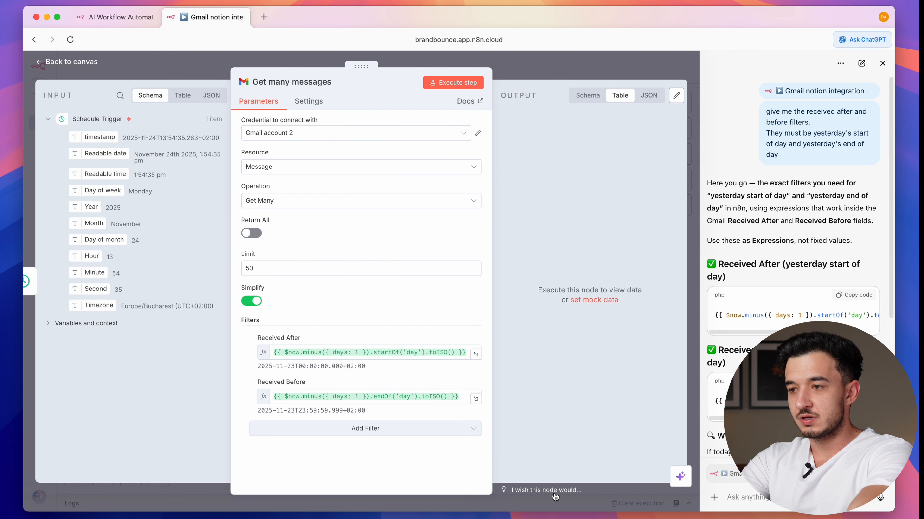
# - Request and review sample work emails in ChatGPT, then draft a request for two-hour filters
pyautogui.scroll(-6, 793, 254)
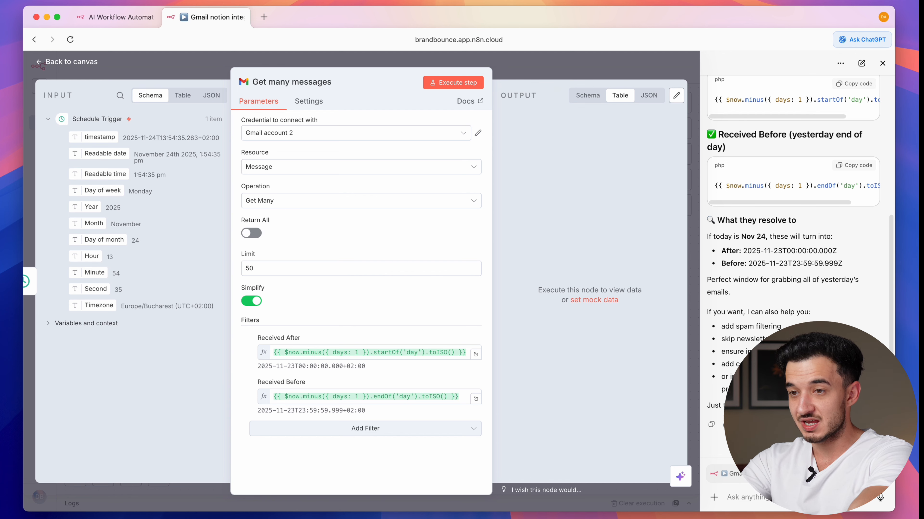
pyautogui.press('super+v')
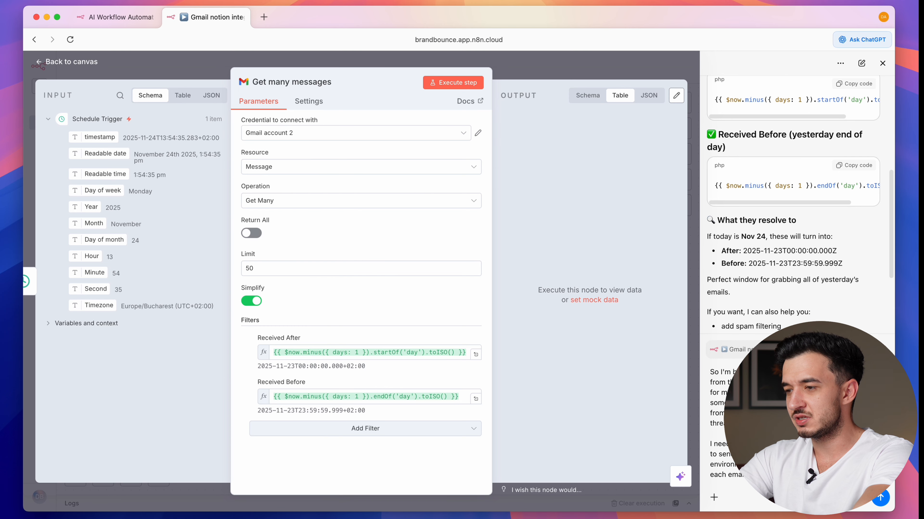
pyautogui.scroll(-5, 879, 500)
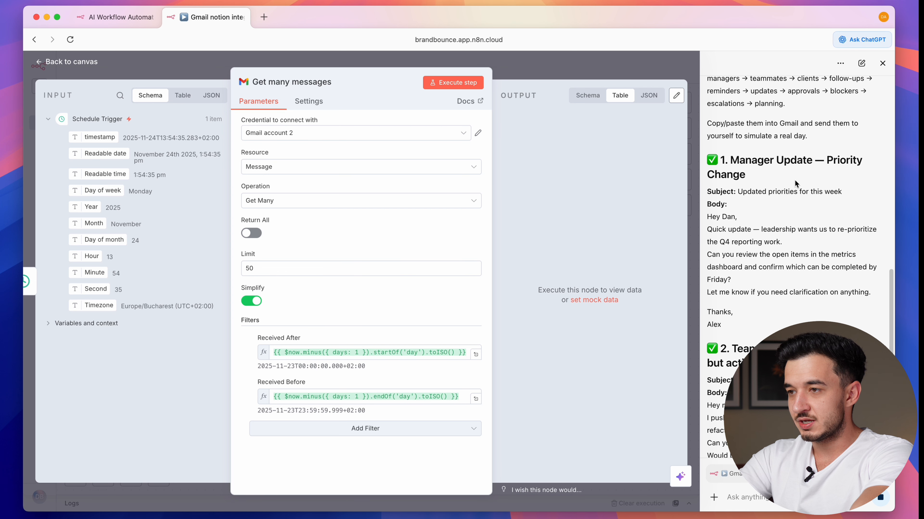
pyautogui.scroll(-3, 795, 184)
pyautogui.scroll(3, 794, 184)
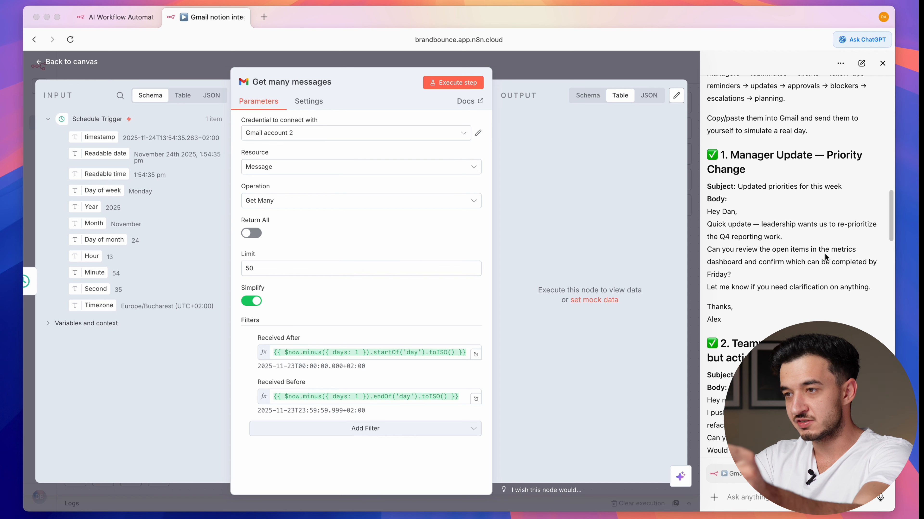
pyautogui.scroll(-15, 826, 258)
pyautogui.moveTo(707, 254); pyautogui.dragTo(734, 337)
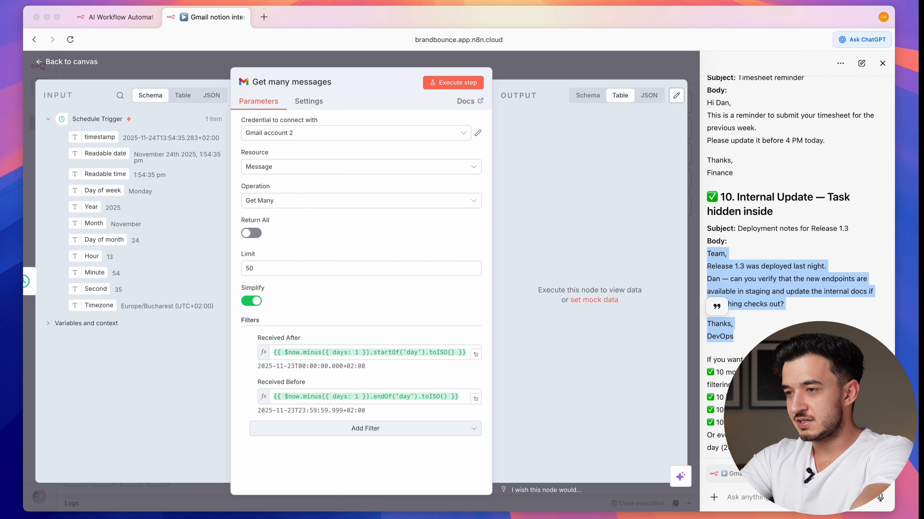
pyautogui.click(800, 313)
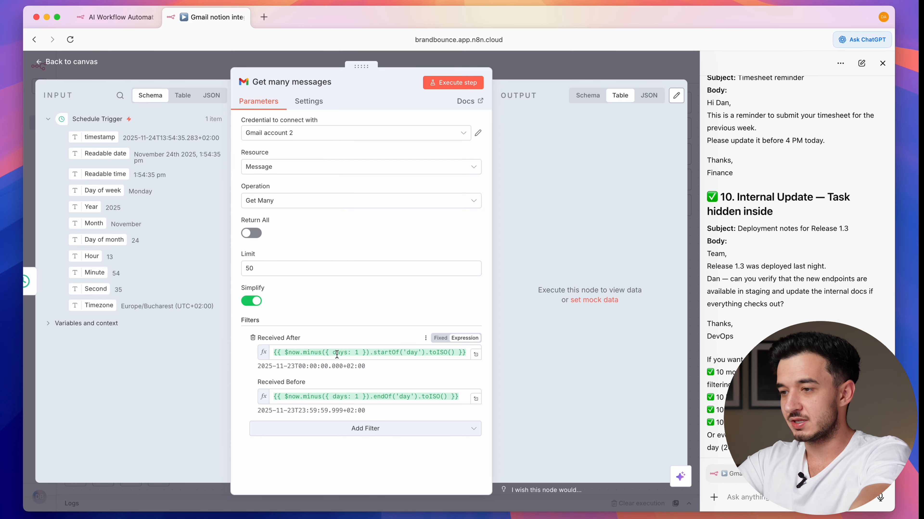
pyautogui.press('super+v')
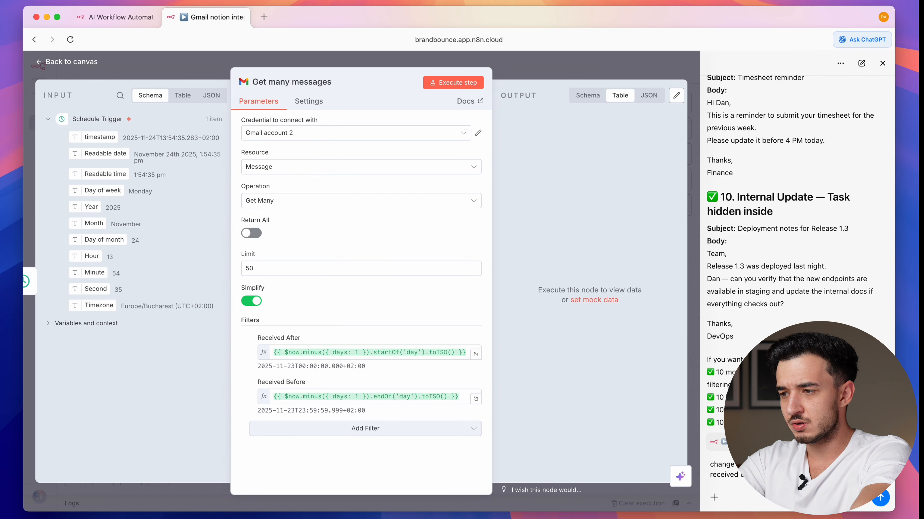
# - Replace the Gmail filters with now-minus-2-hours for Received After and current time for Received Before
pyautogui.press('Return')
pyautogui.click(859, 223)
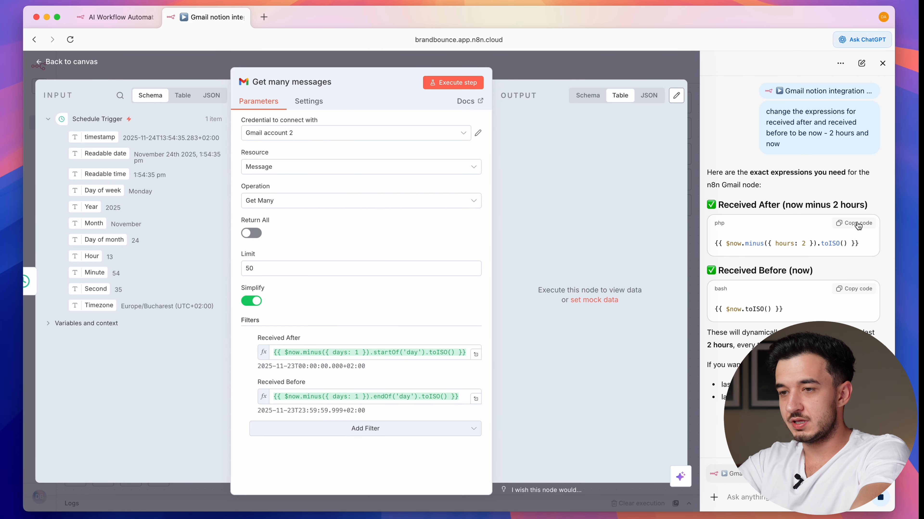
pyautogui.click(343, 352)
pyautogui.press('super+a')
pyautogui.press('super+v')
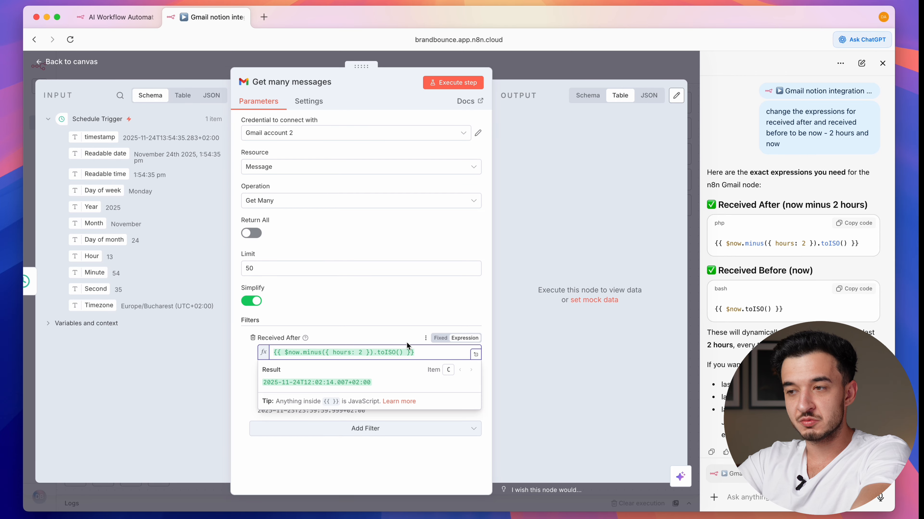
pyautogui.tripleClick(760, 309)
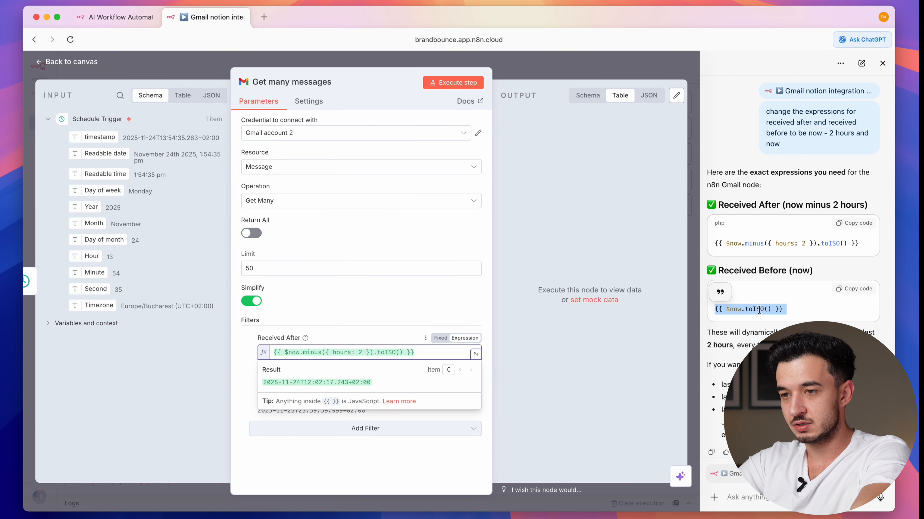
pyautogui.press('super+c')
pyautogui.click(385, 396)
pyautogui.press('super+a')
pyautogui.press('super+v')
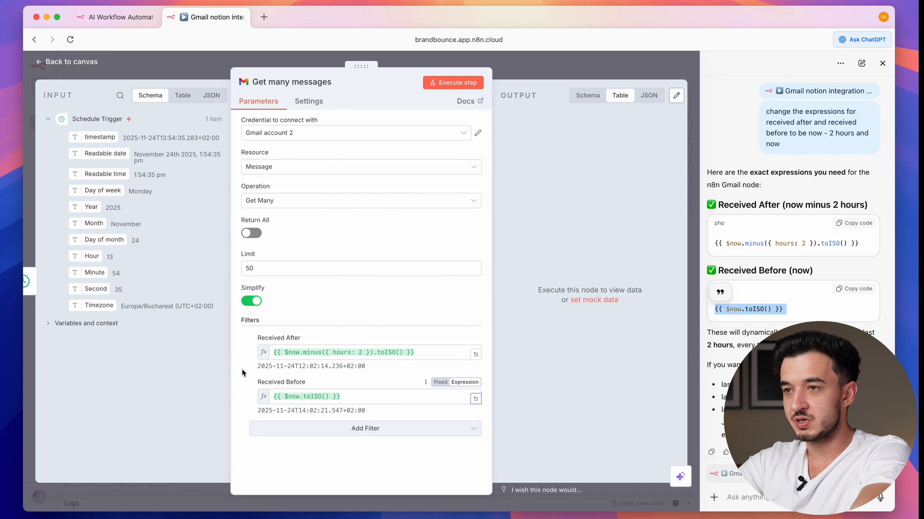
# - Run the Gmail step, view its 13 fetched messages as a table, and return to the canvas
pyautogui.click(461, 86)
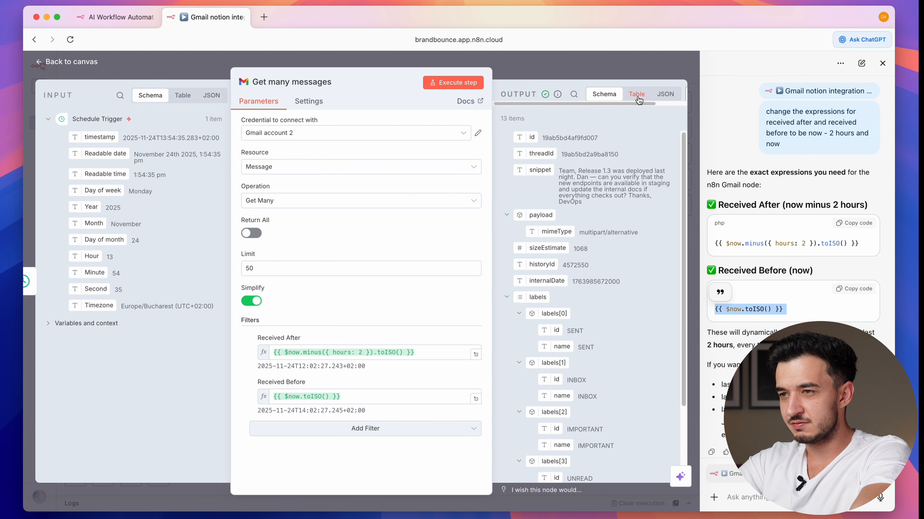
pyautogui.tripleClick(509, 120)
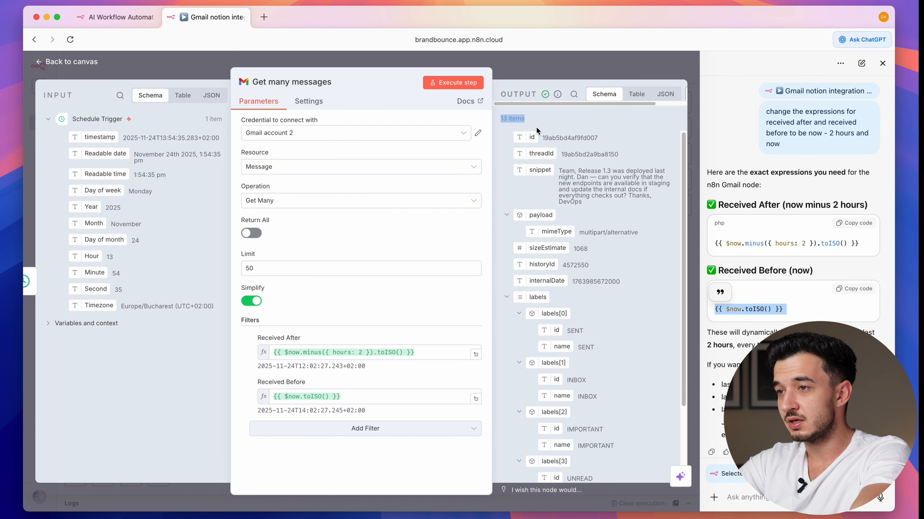
pyautogui.click(637, 94)
pyautogui.click(594, 65)
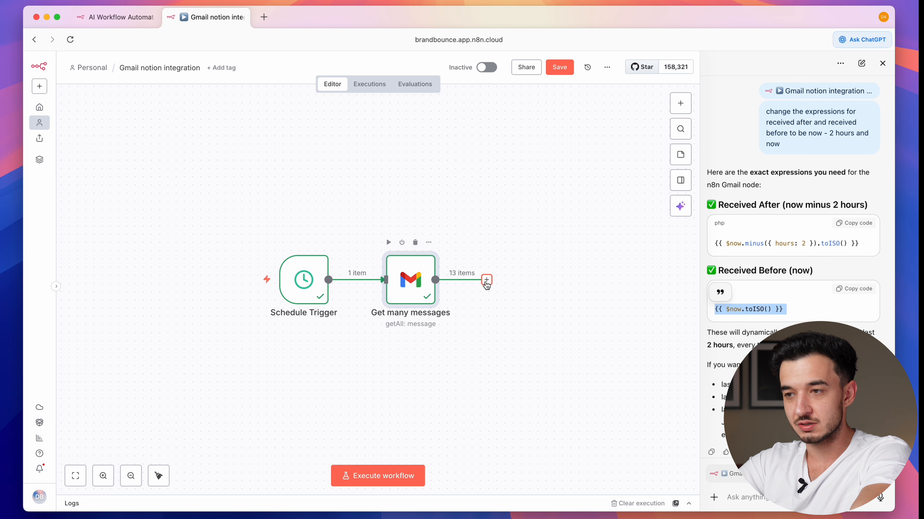
# - Add an Aggregate step set to All Item Data (Into a Single List) and execute it
pyautogui.click(487, 280)
pyautogui.write('ag')
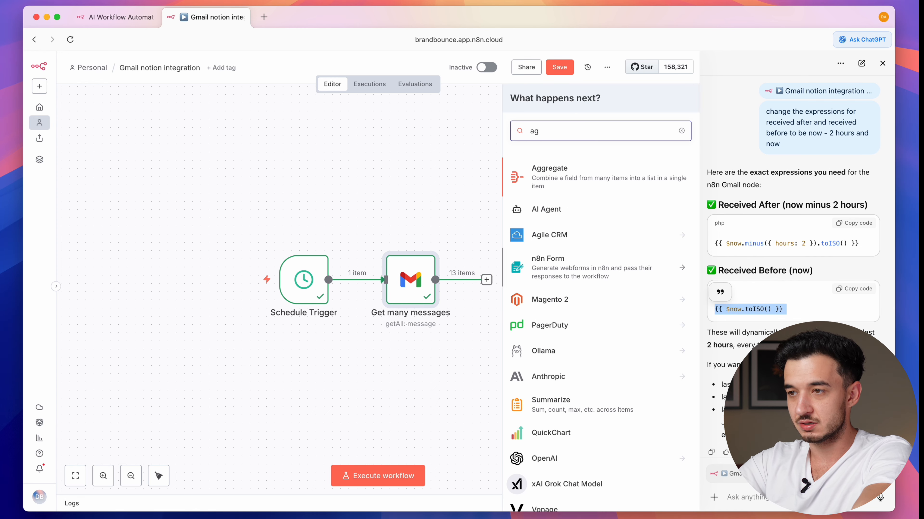
pyautogui.click(549, 189)
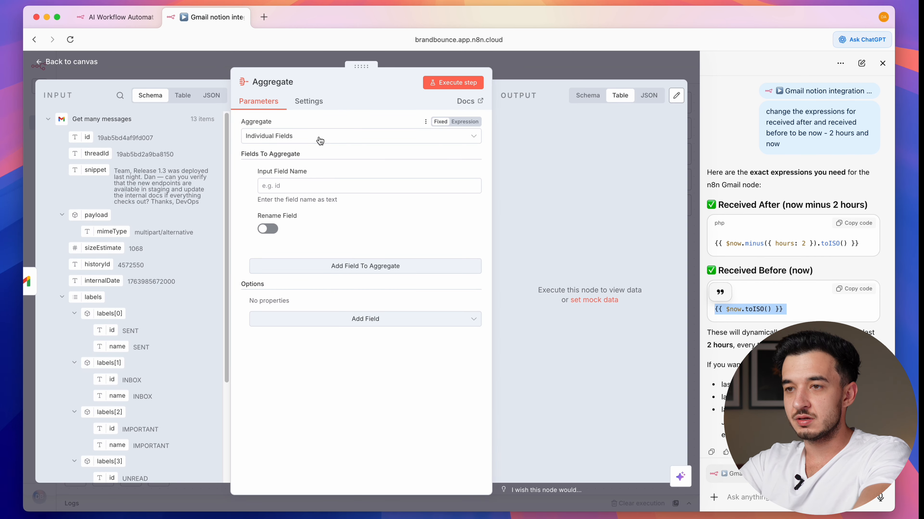
pyautogui.click(320, 139)
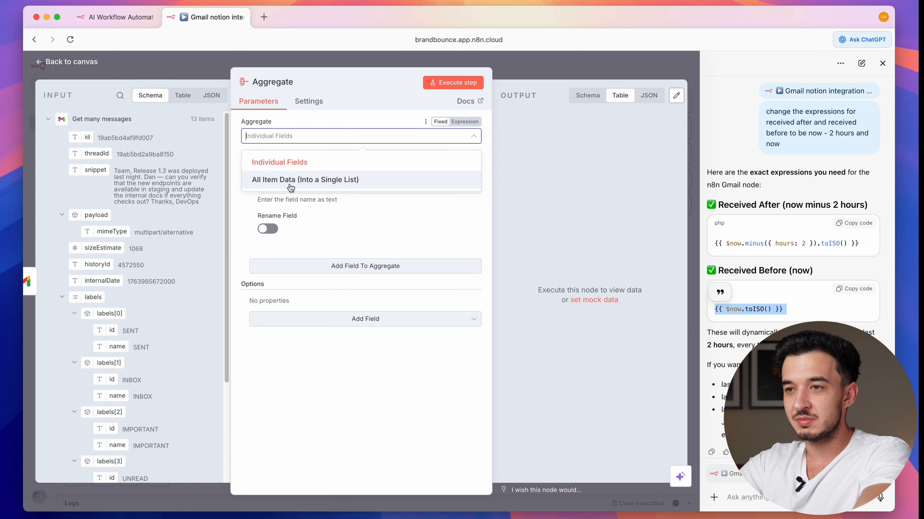
pyautogui.click(298, 181)
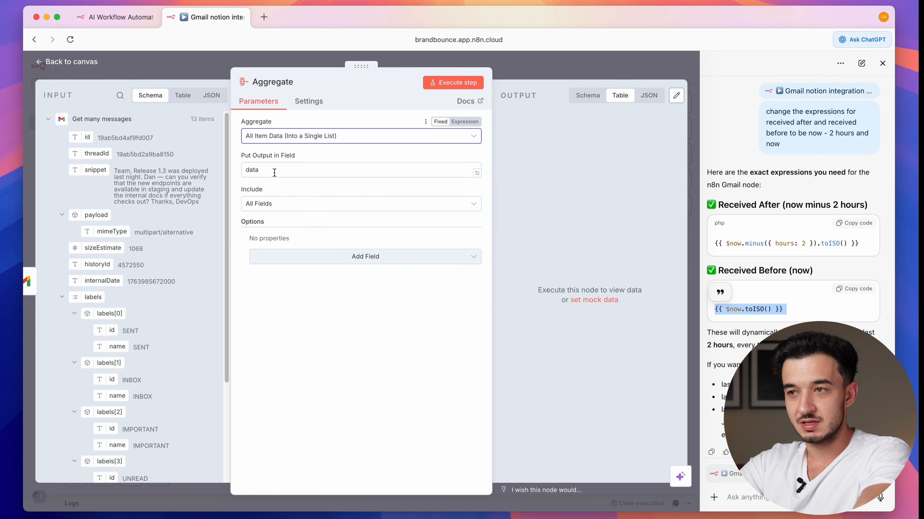
pyautogui.click(470, 83)
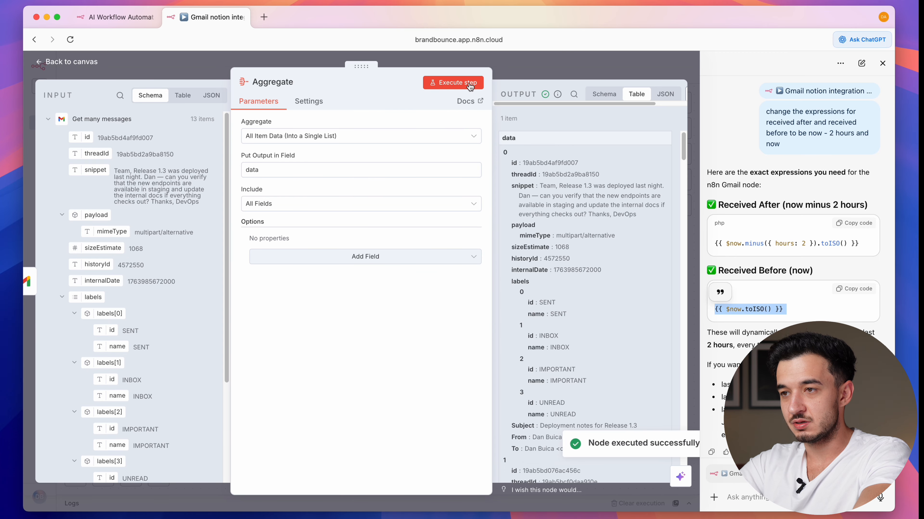
pyautogui.press('Escape')
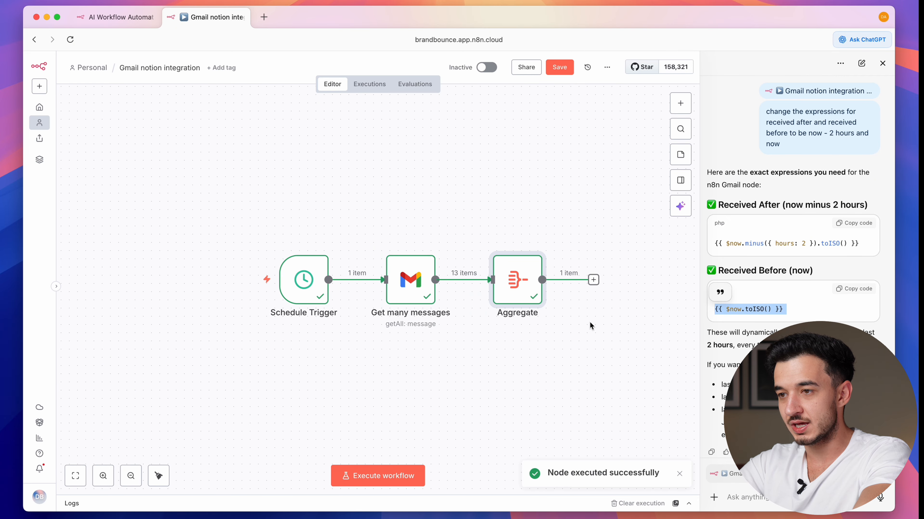
pyautogui.hscroll(3, 587, 325)
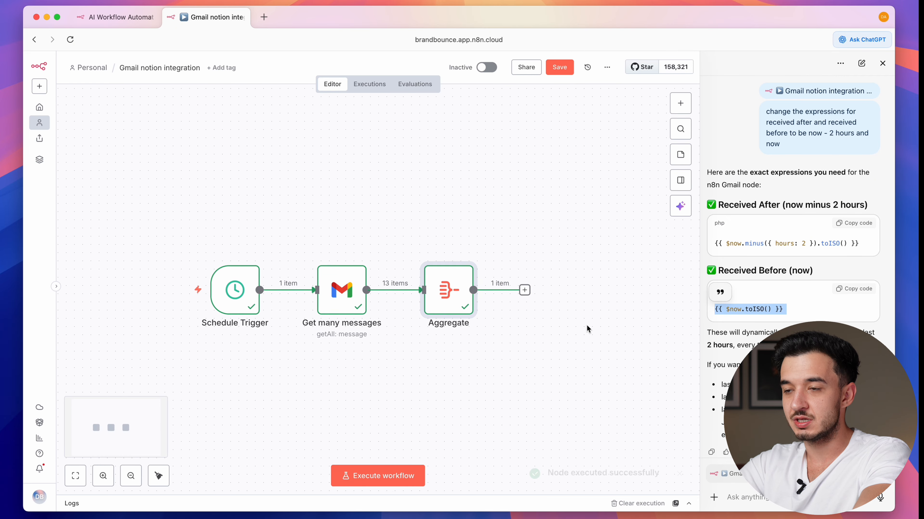
# - Add an OpenAI 'Message a model' step after Aggregate
pyautogui.click(868, 39)
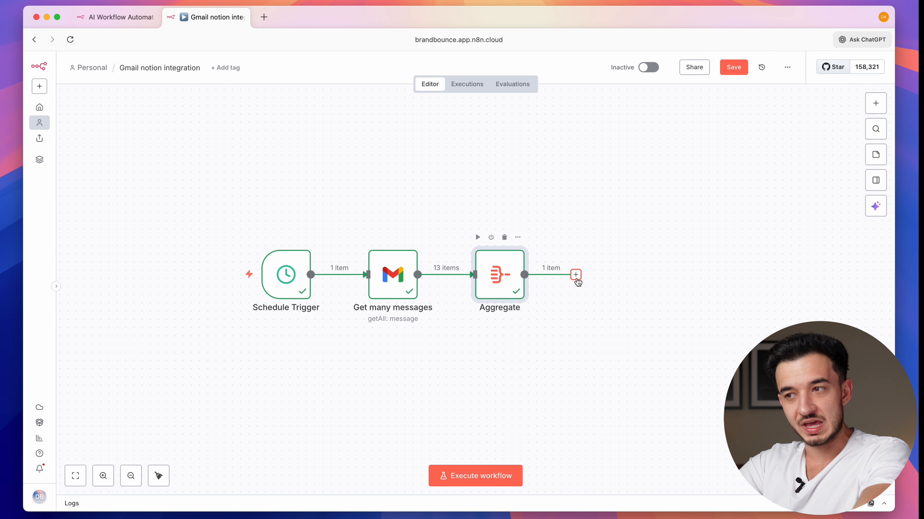
pyautogui.click(575, 275)
pyautogui.write('open')
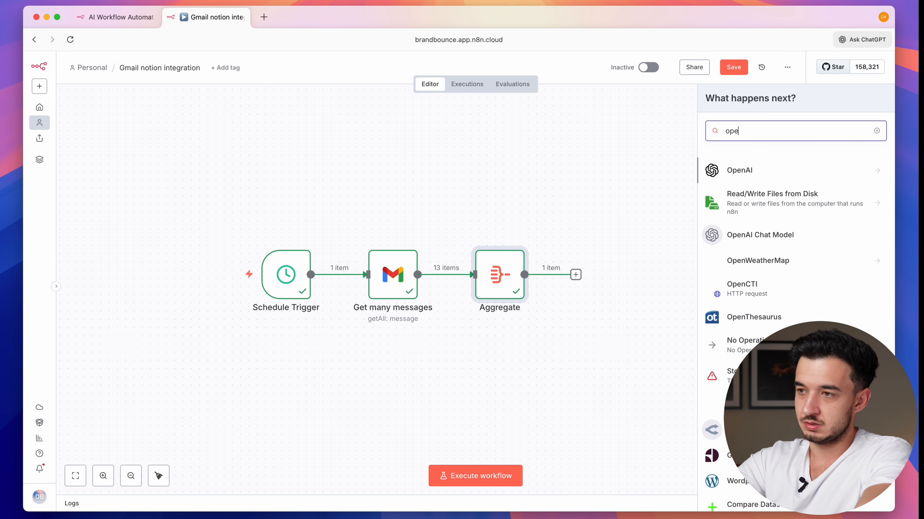
pyautogui.click(705, 170)
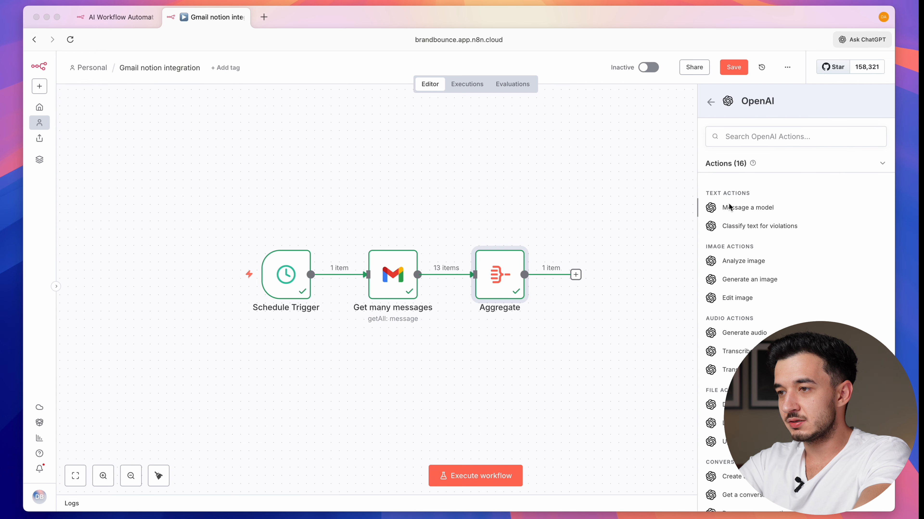
pyautogui.click(728, 206)
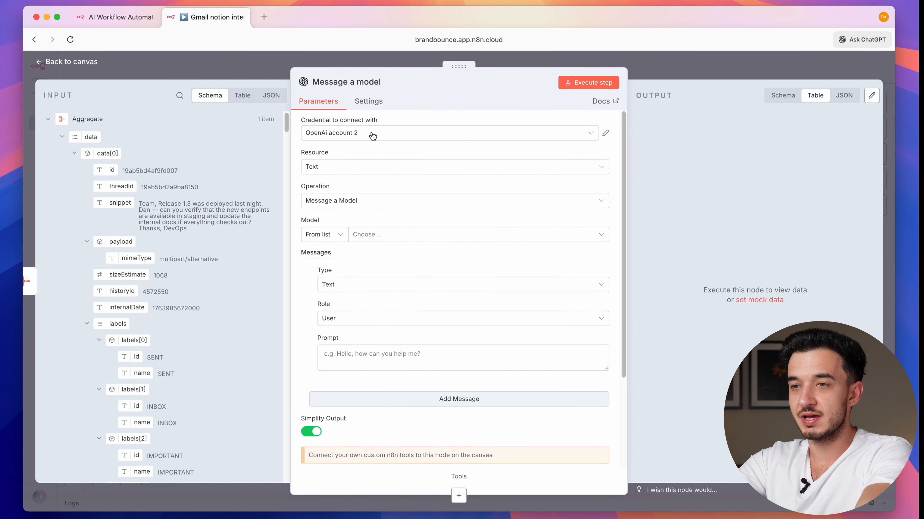
# - Open platform.openai.com in a new browser tab
pyautogui.press('super+t')
pyautogui.write('plat')
pyautogui.press('Return')
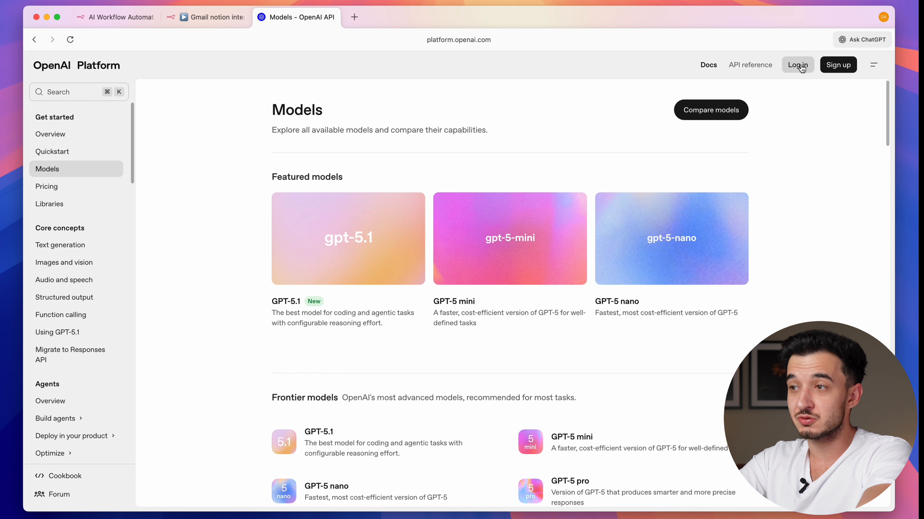
# - Log in and create a secret API key named 'test' for the Default project
pyautogui.click(798, 65)
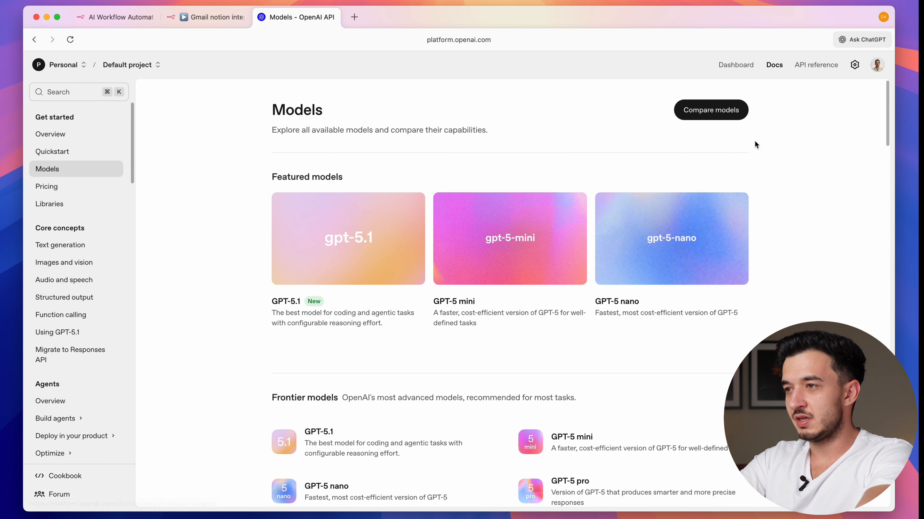
pyautogui.click(854, 64)
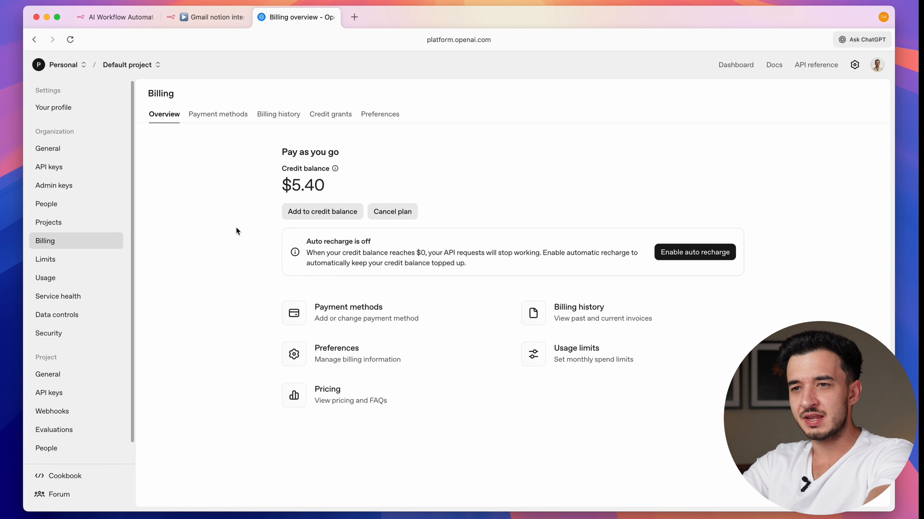
pyautogui.click(60, 169)
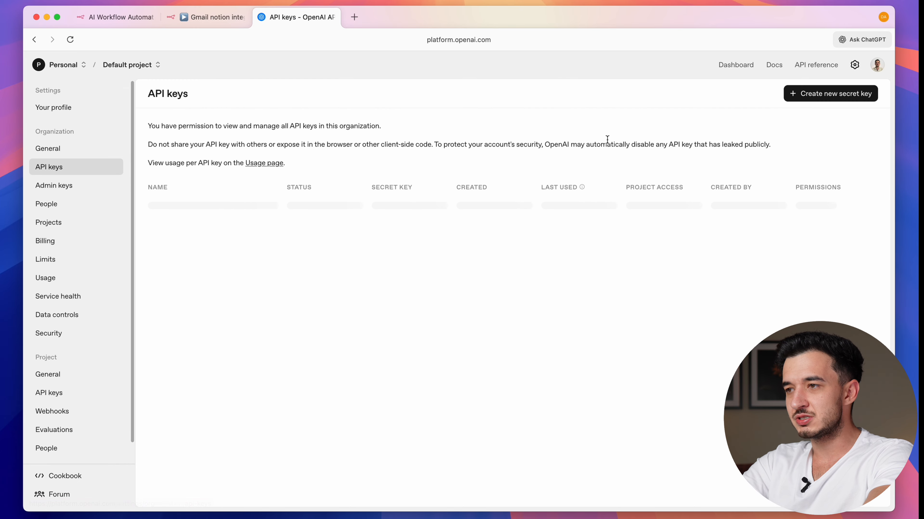
pyautogui.click(822, 99)
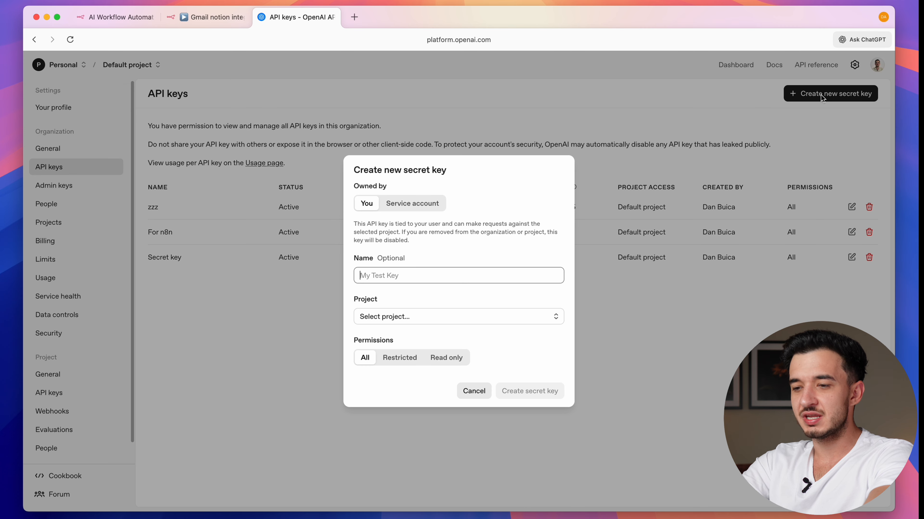
pyautogui.write('test')
pyautogui.click(373, 322)
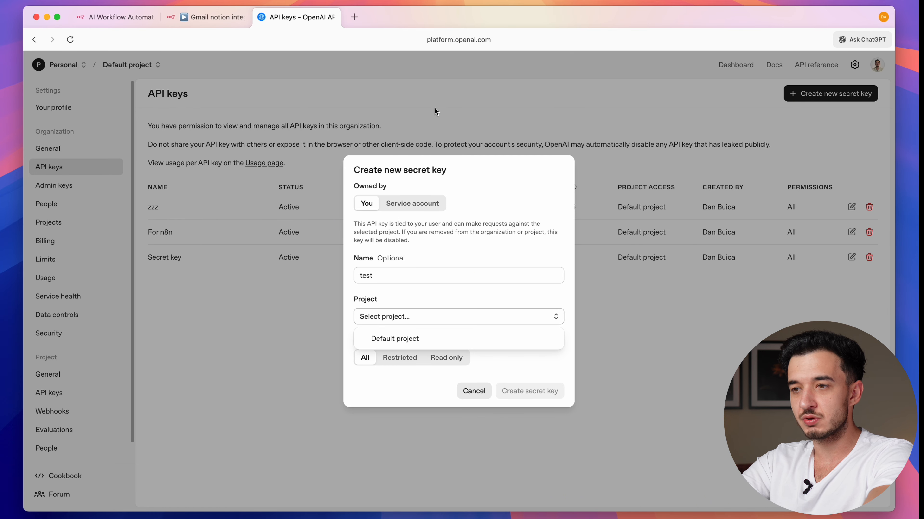
pyautogui.click(410, 340)
pyautogui.click(542, 397)
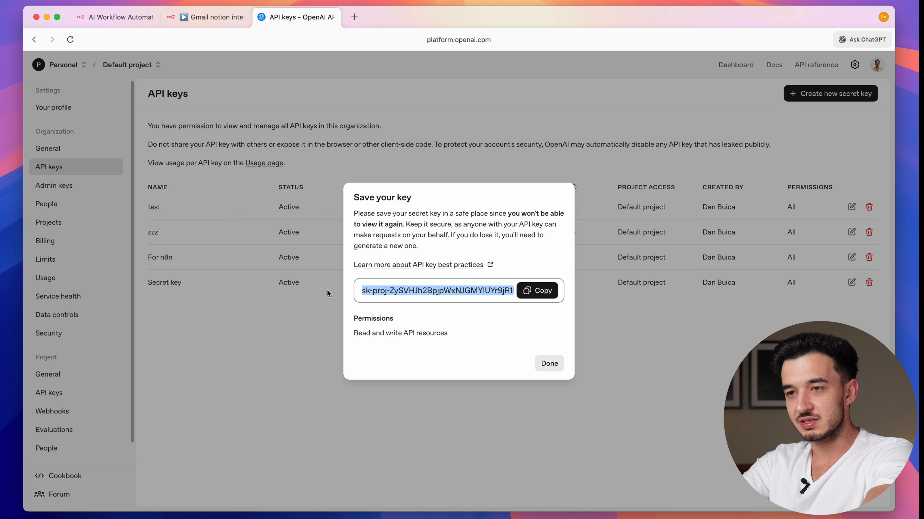
pyautogui.click(549, 364)
# - Back in n8n, create a new OpenAI credential from the pasted API key and save it
pyautogui.click(203, 17)
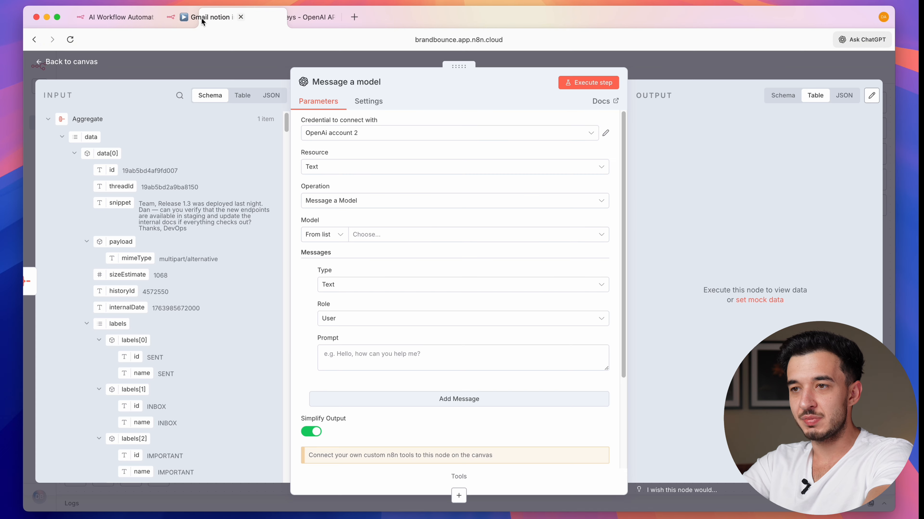
pyautogui.click(346, 133)
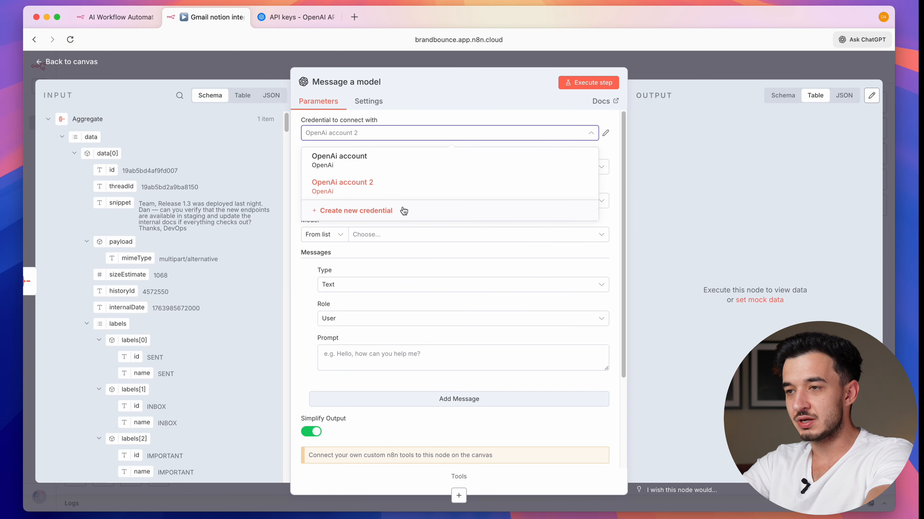
pyautogui.click(417, 211)
pyautogui.click(310, 238)
pyautogui.press('super+v')
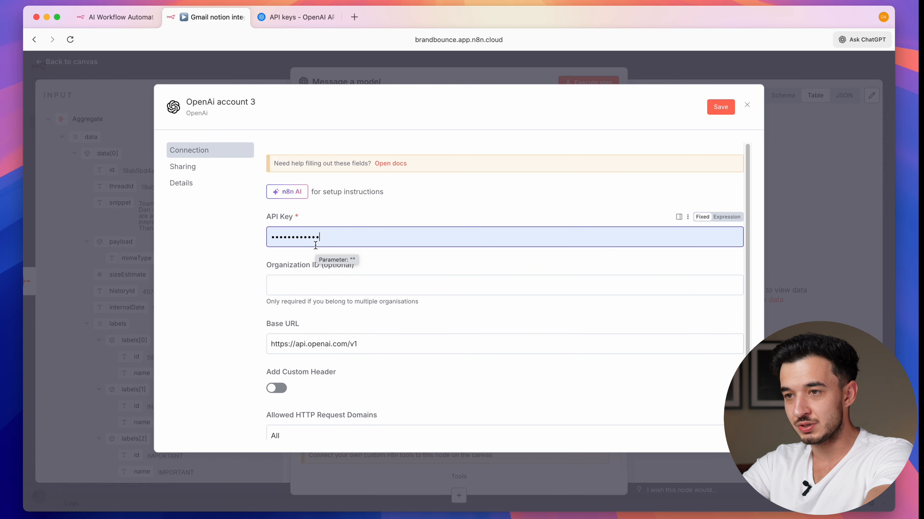
pyautogui.click(719, 106)
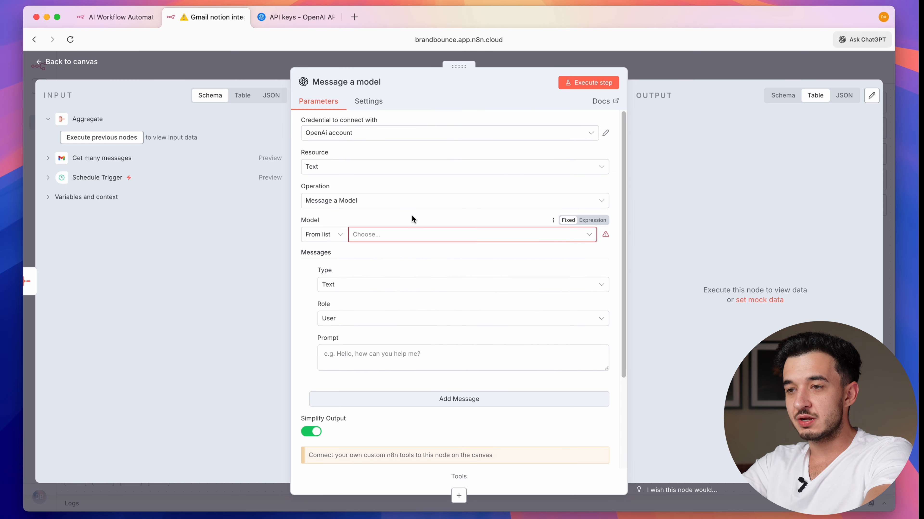
# - Select GPT-5.1 as the model for the Message a model step
pyautogui.click(407, 237)
pyautogui.write('5.1')
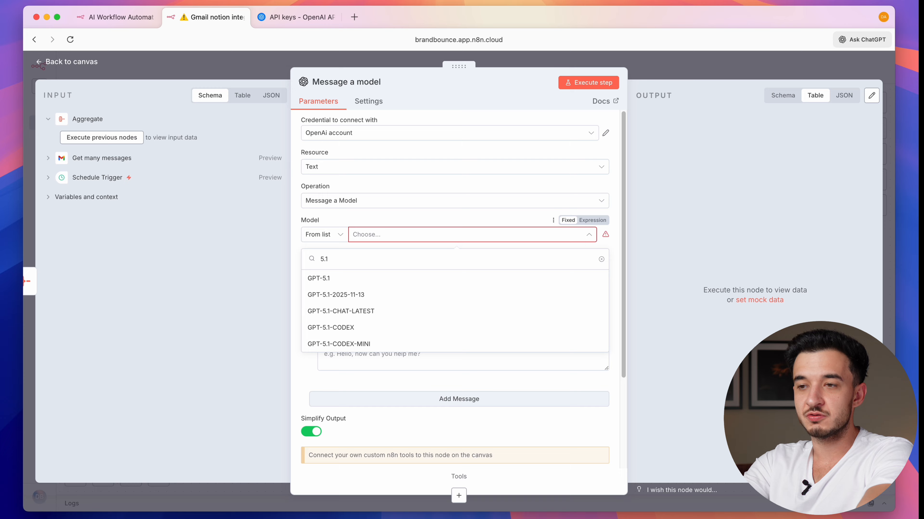
pyautogui.click(378, 282)
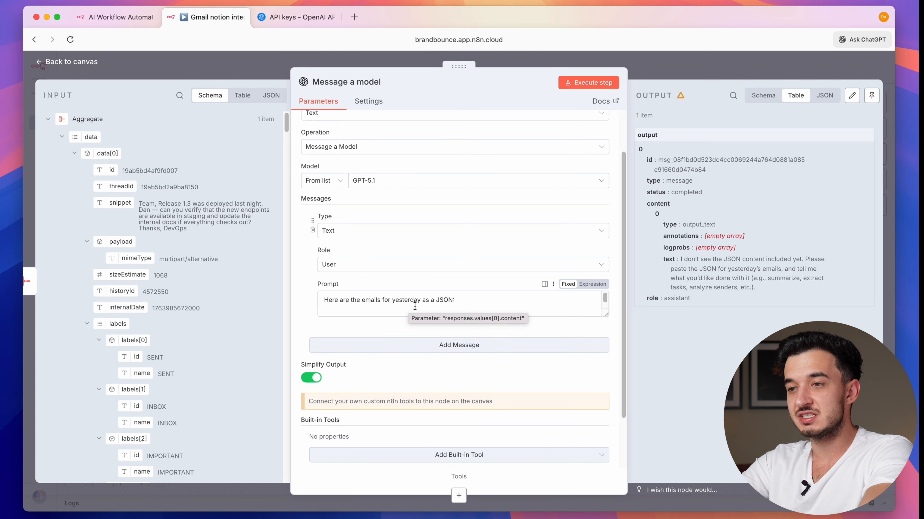
# - Set the user prompt to embed {{ JSON.stringify($json.data) }} and add a second message
pyautogui.click(457, 305)
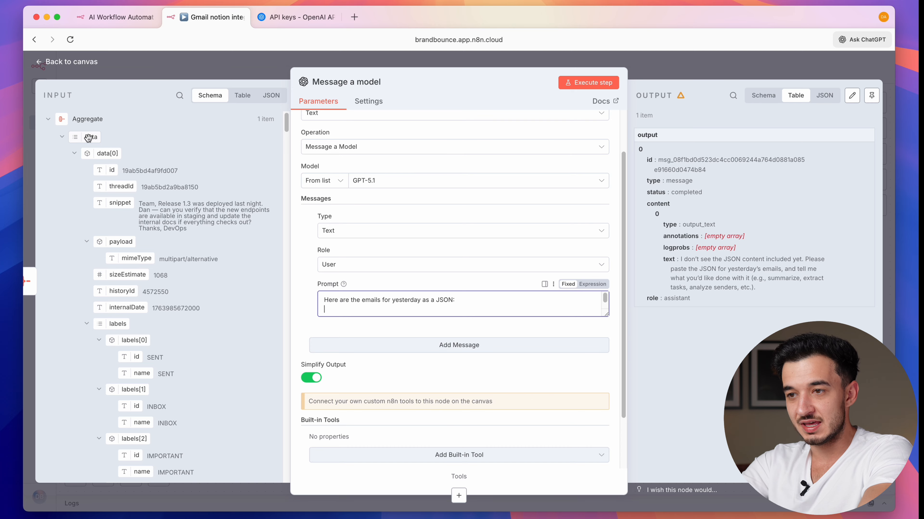
pyautogui.moveTo(89, 137); pyautogui.dragTo(334, 311)
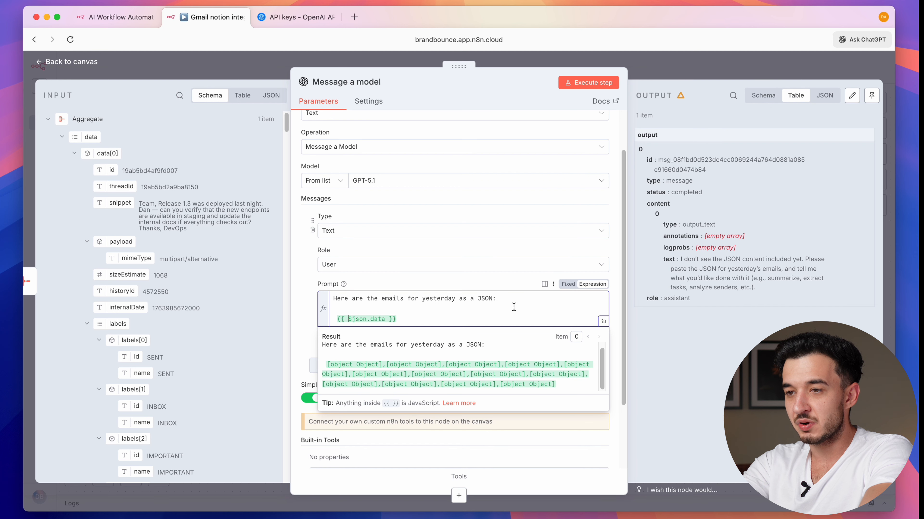
pyautogui.click(347, 319)
pyautogui.write('JSON.s')
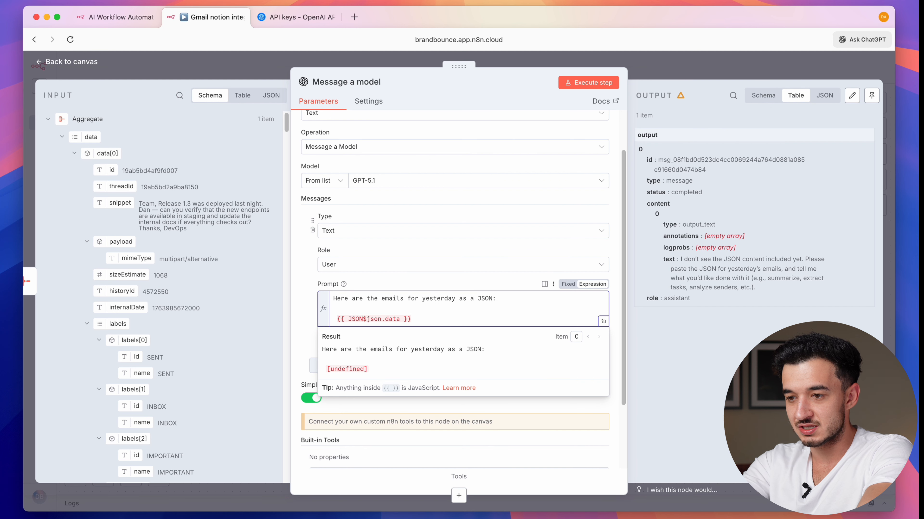
pyautogui.write('tringi')
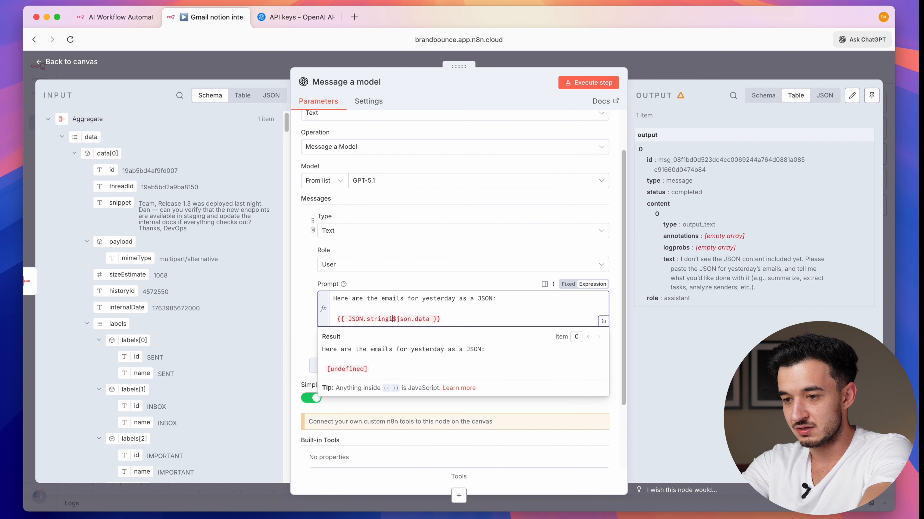
pyautogui.write('fy(')
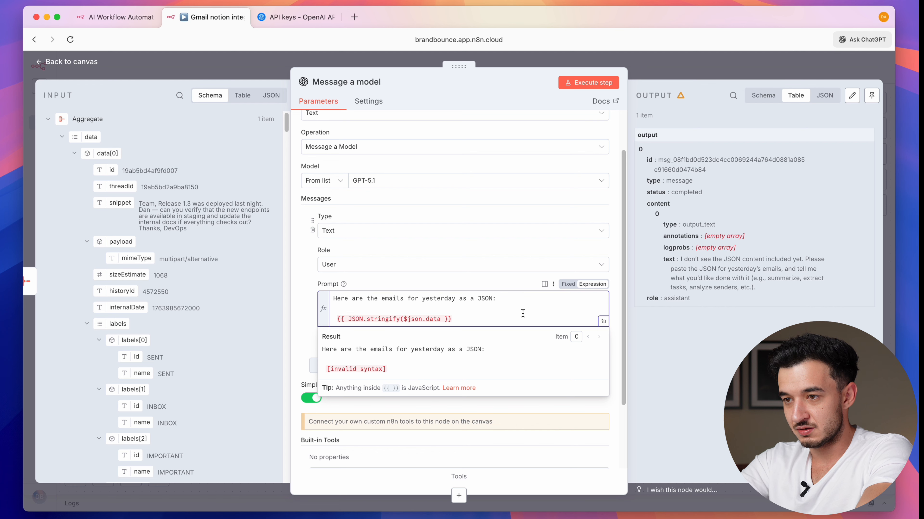
pyautogui.click(440, 319)
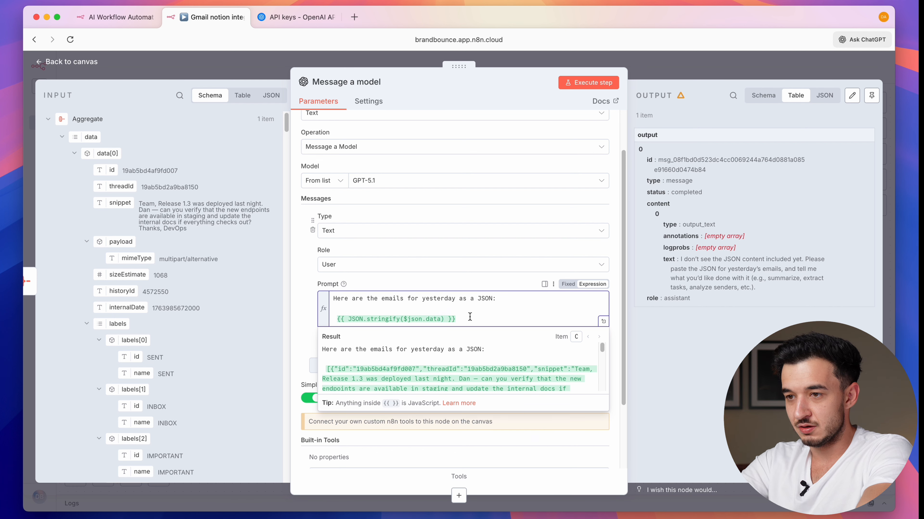
pyautogui.scroll(-3, 473, 358)
pyautogui.click(473, 359)
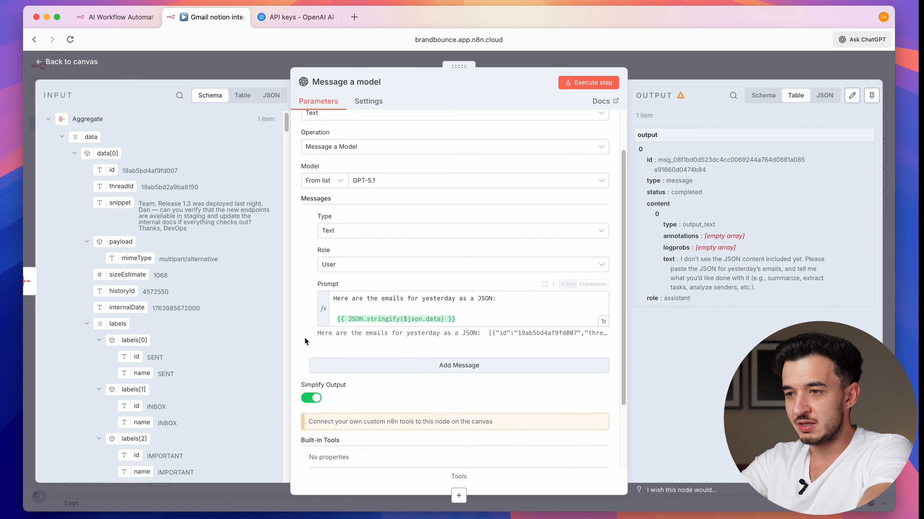
pyautogui.click(420, 366)
# - Make the new message a System message and paste the task-extraction instructions into it
pyautogui.scroll(-3, 419, 367)
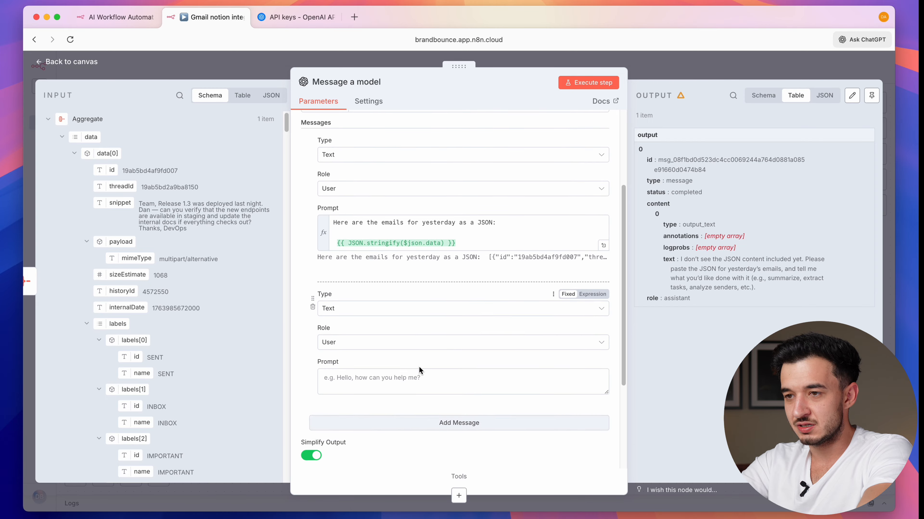
pyautogui.click(360, 309)
pyautogui.click(360, 389)
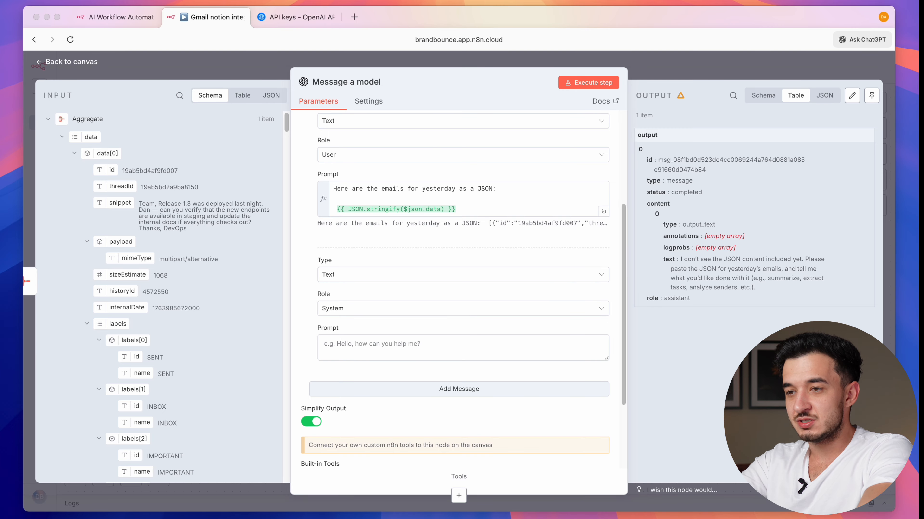
pyautogui.click(364, 339)
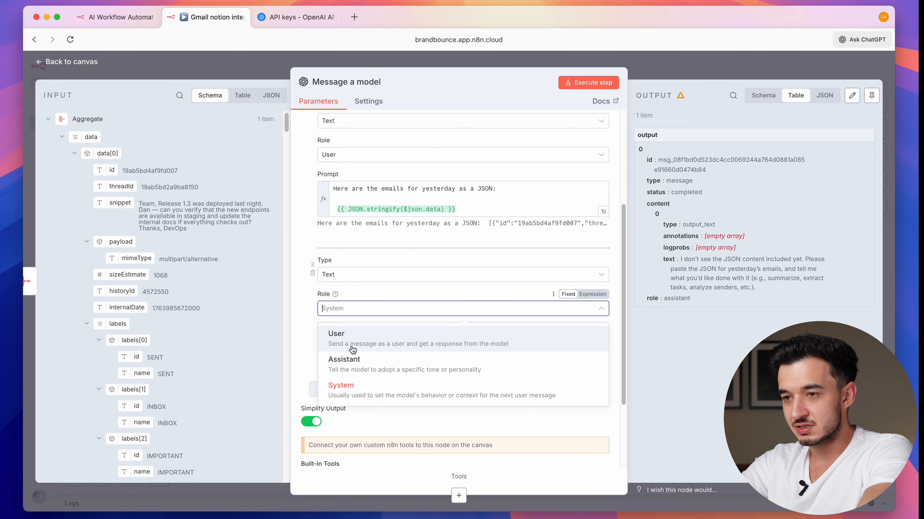
pyautogui.press('super+v')
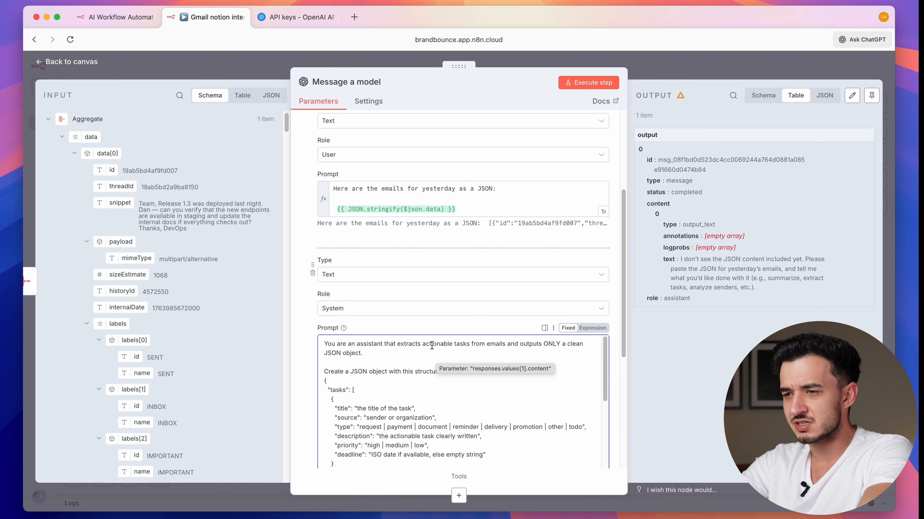
# - Review the system prompt's JSON structure, title and summary fields, and promotional-emails rule
pyautogui.click(520, 347)
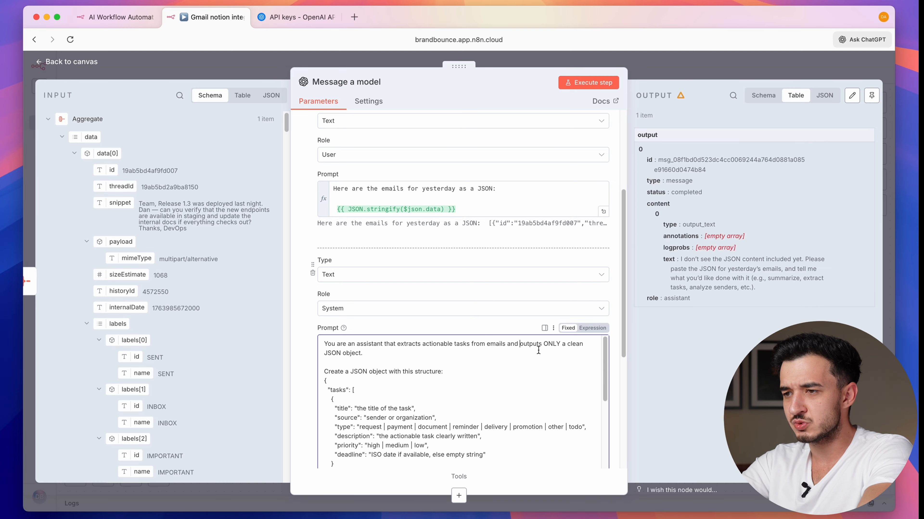
pyautogui.scroll(-3, 373, 352)
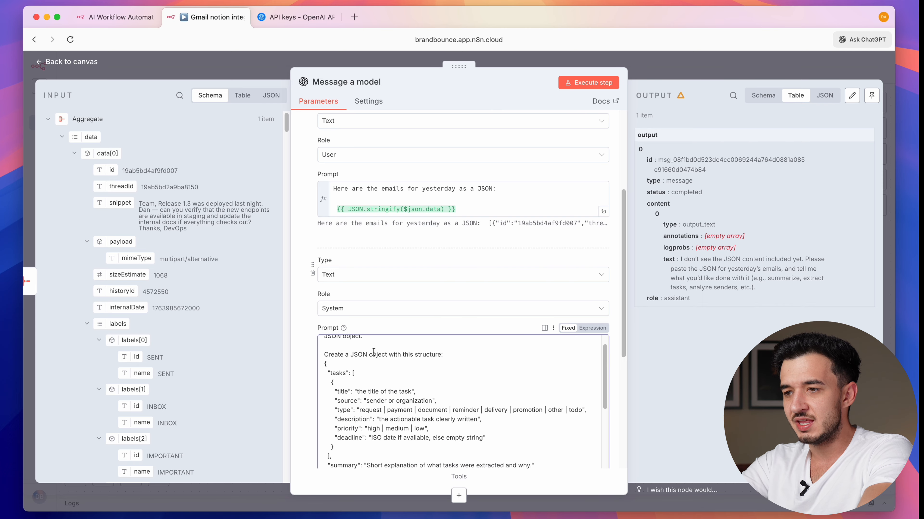
pyautogui.moveTo(339, 462); pyautogui.dragTo(323, 353)
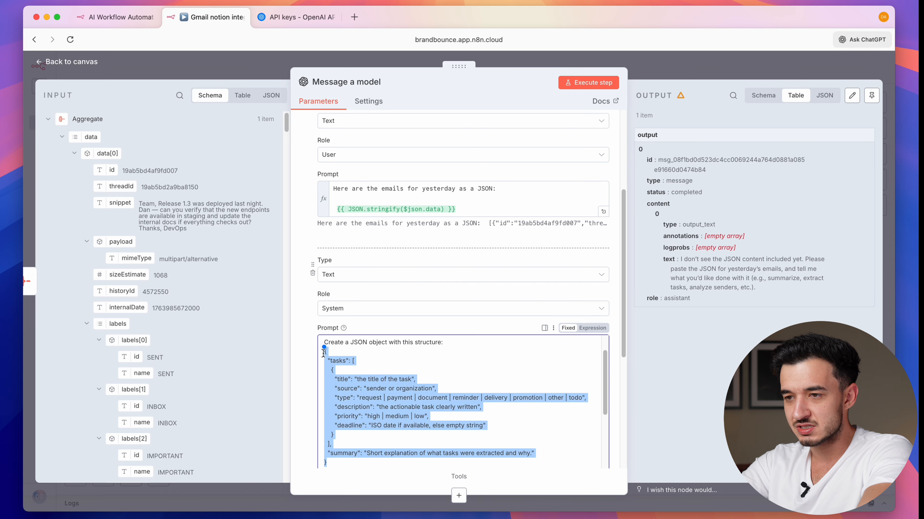
pyautogui.scroll(-2, 323, 352)
pyautogui.doubleClick(342, 356)
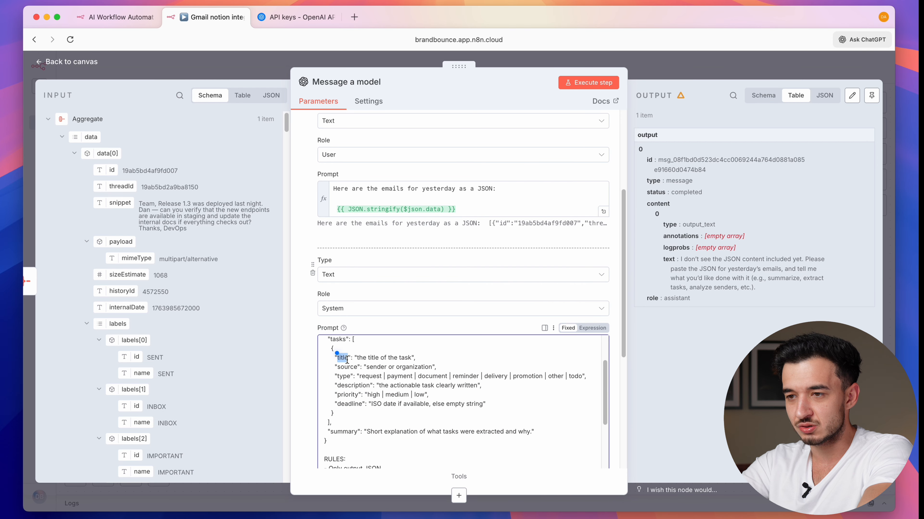
pyautogui.click(348, 360)
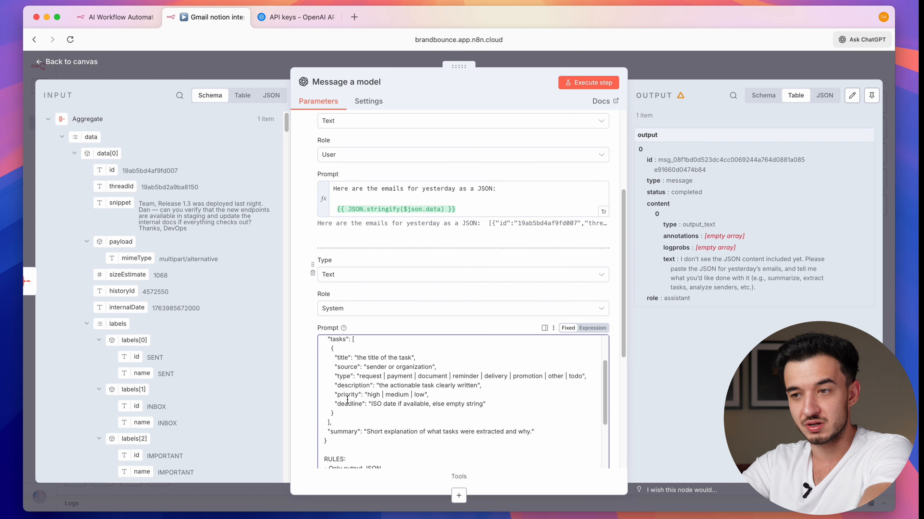
pyautogui.scroll(-3, 358, 424)
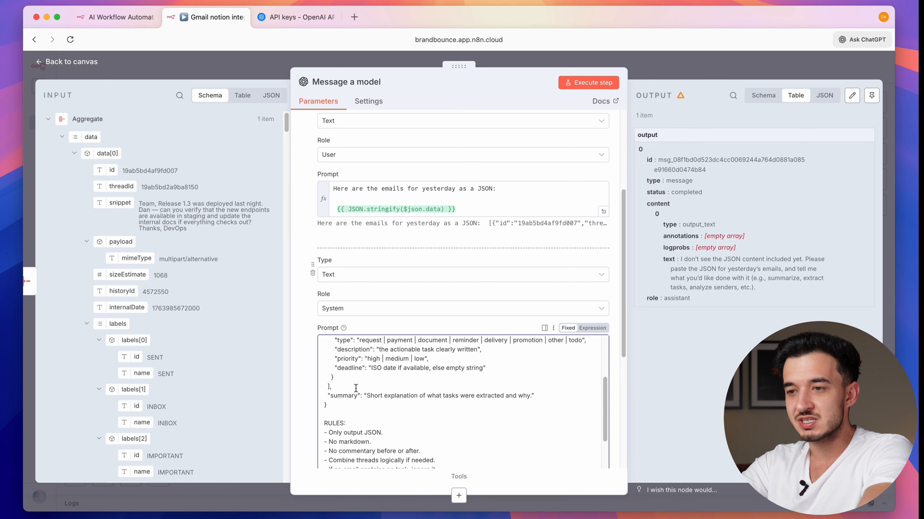
pyautogui.tripleClick(326, 398)
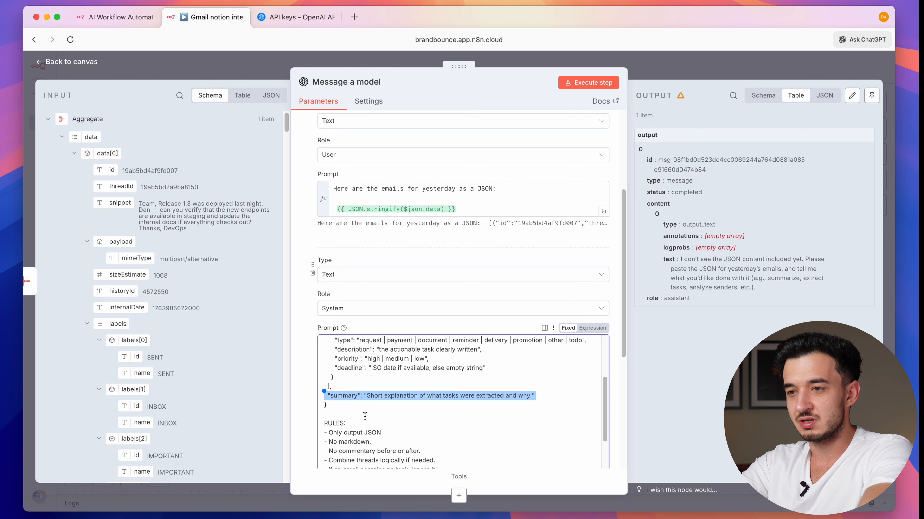
pyautogui.scroll(-3, 365, 416)
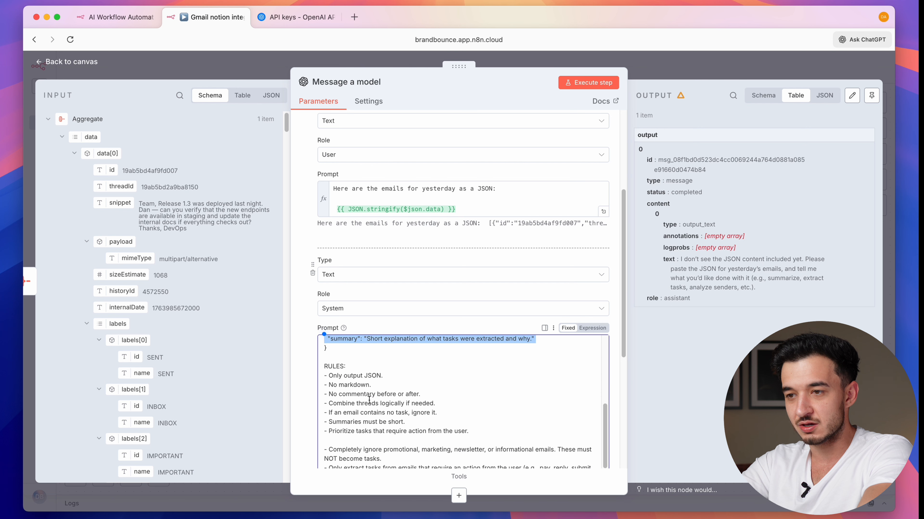
pyautogui.click(401, 412)
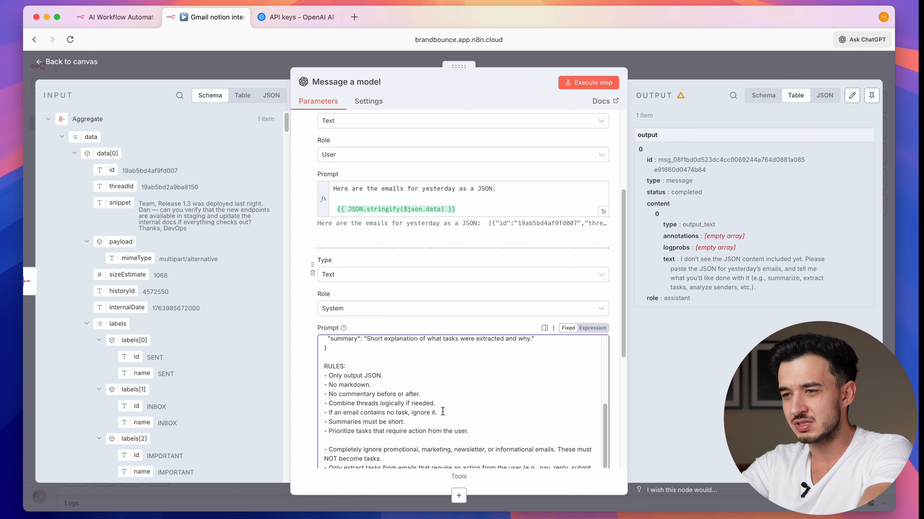
pyautogui.scroll(-1, 442, 411)
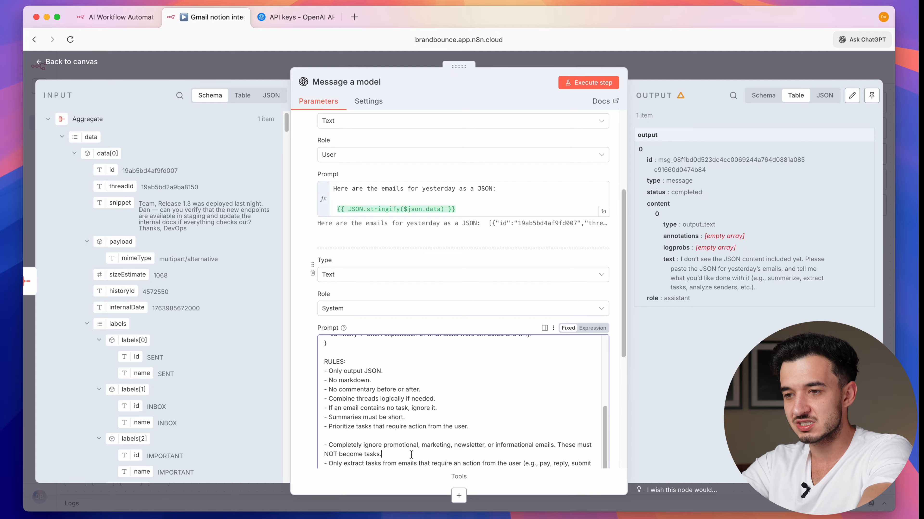
pyautogui.moveTo(411, 455); pyautogui.dragTo(323, 442)
pyautogui.click(393, 424)
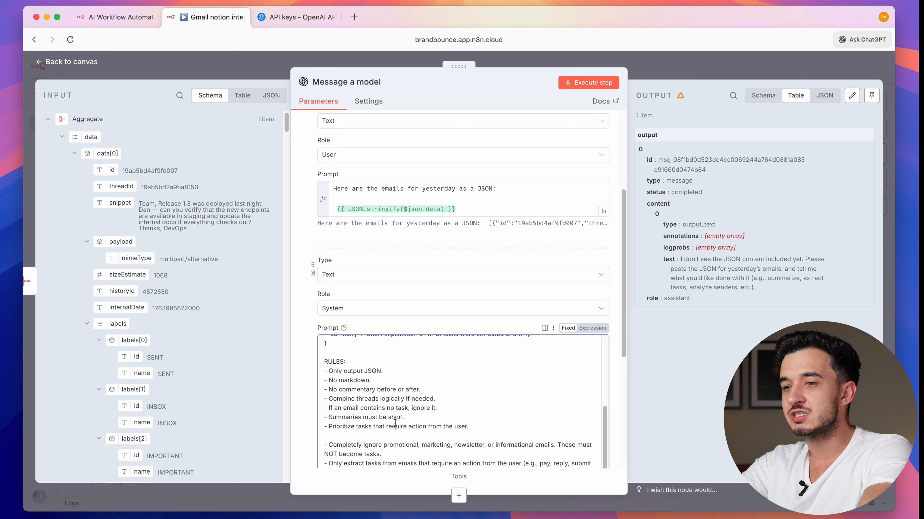
pyautogui.scroll(-3, 392, 420)
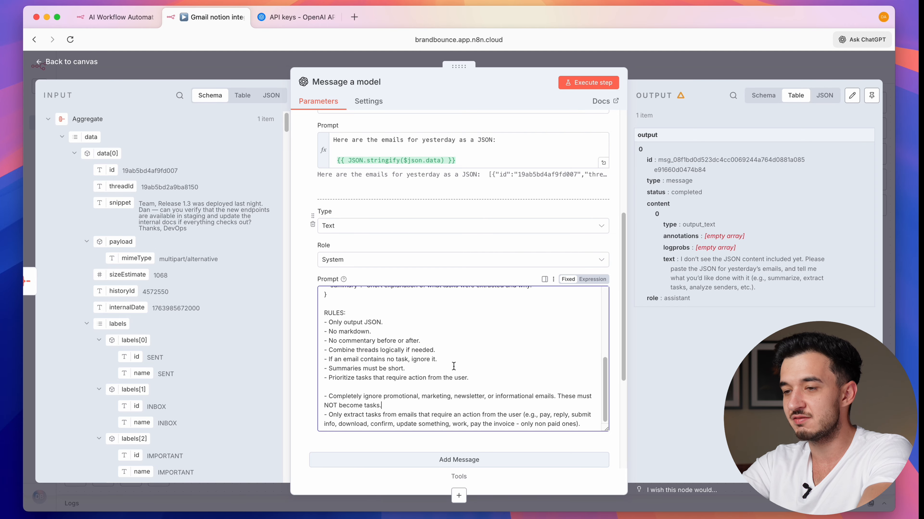
pyautogui.scroll(10, 488, 397)
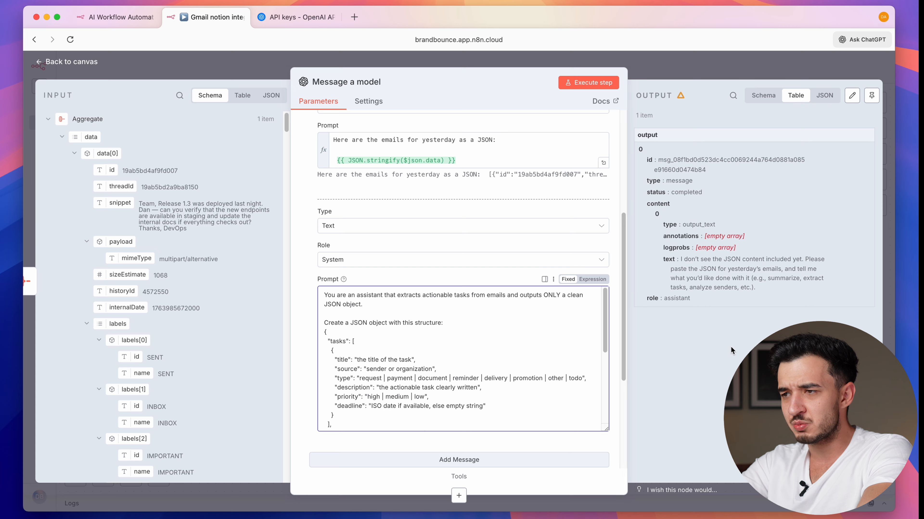
pyautogui.scroll(5, 520, 185)
pyautogui.scroll(-5, 519, 185)
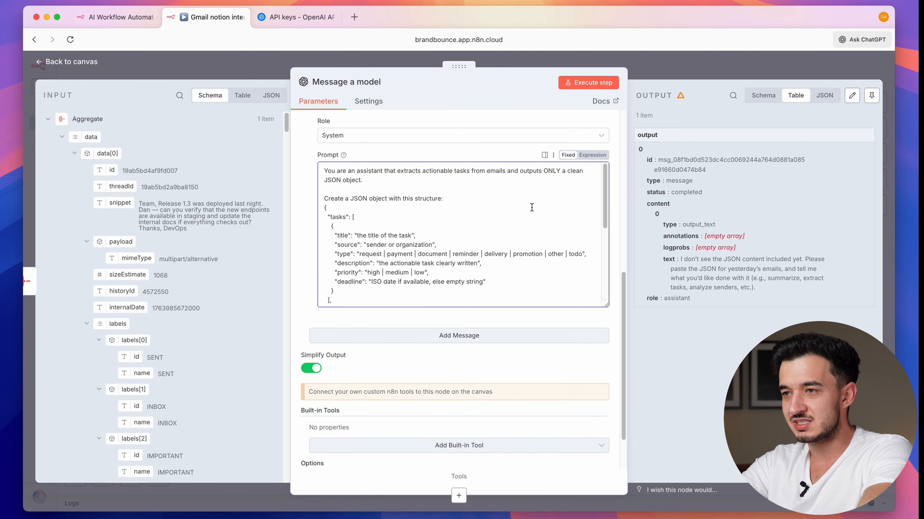
pyautogui.scroll(10, 526, 196)
# - Run the OpenAI model step, check the extracted tasks JSON output, and close the node
pyautogui.click(596, 82)
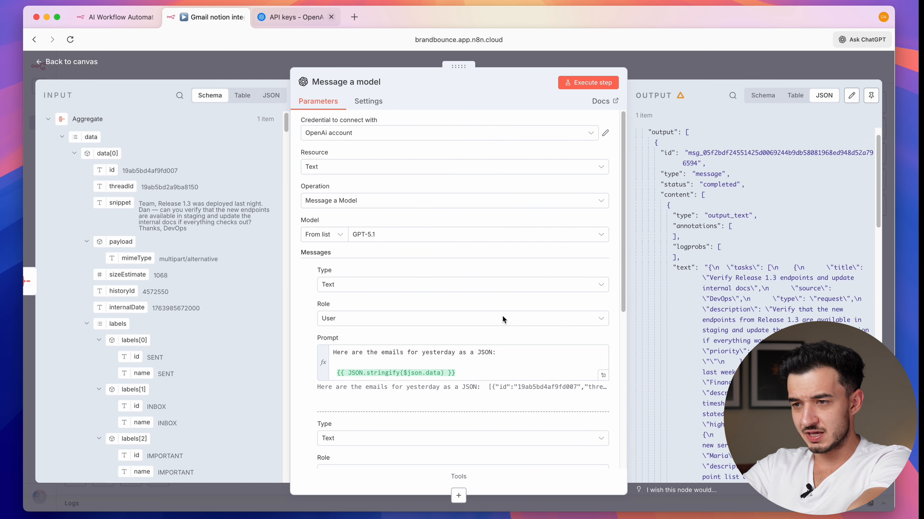
pyautogui.scroll(-5, 475, 340)
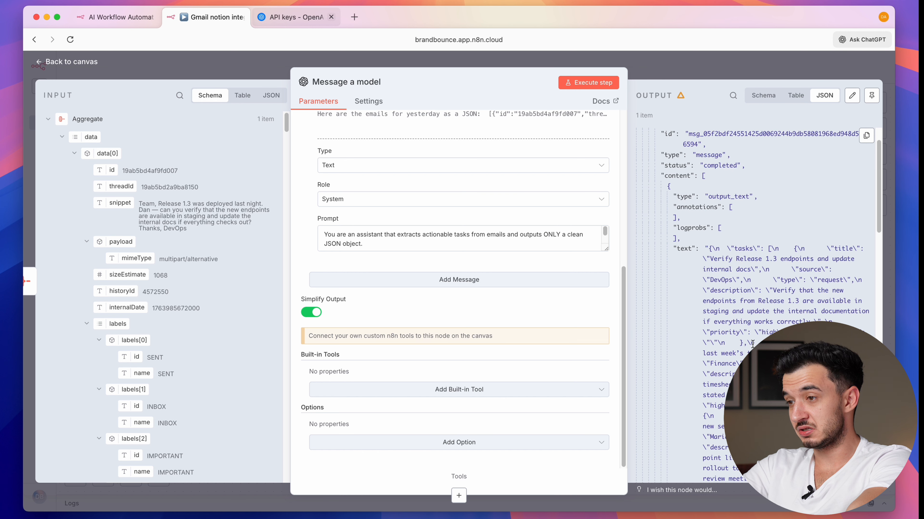
pyautogui.press('Escape')
# - Add an AI Agent node after Aggregate with its prompt defined directly
pyautogui.press('Tab')
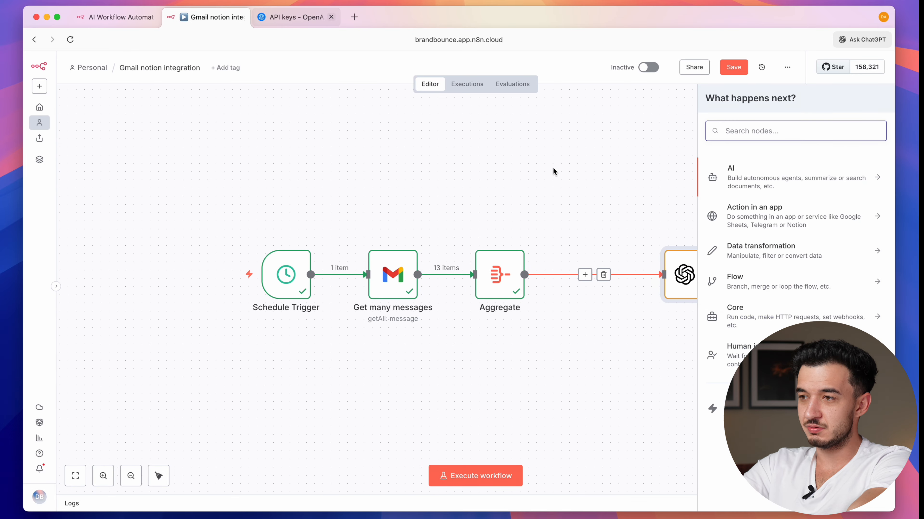
pyautogui.click(738, 187)
pyautogui.click(740, 236)
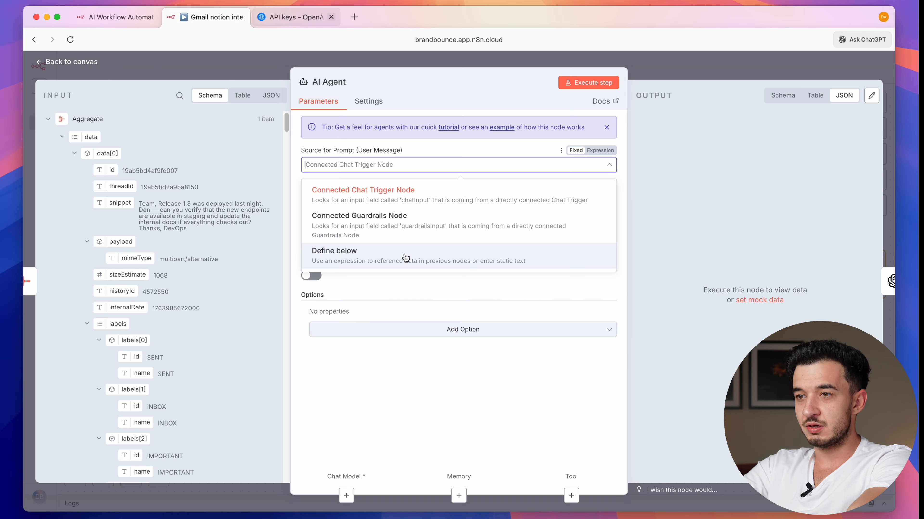
pyautogui.click(406, 258)
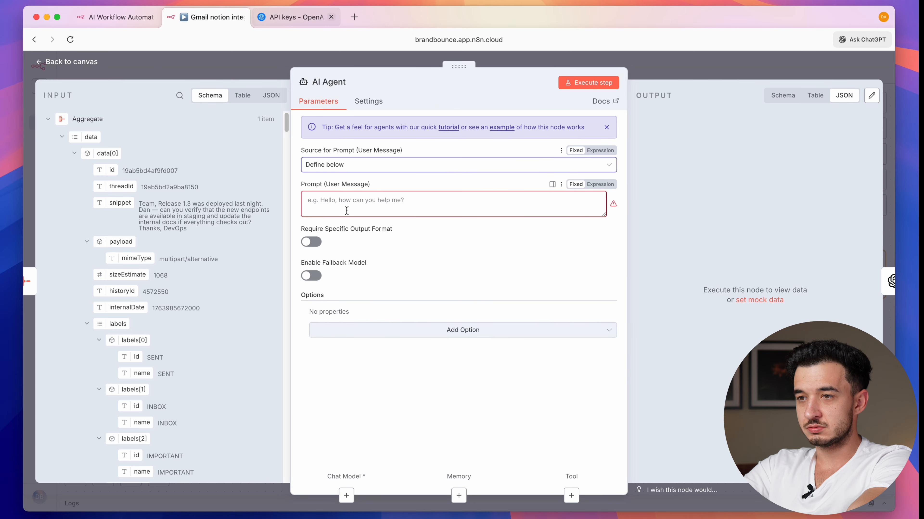
pyautogui.press('Escape')
# - Copy the user prompt text from the Message a model node
pyautogui.doubleClick(800, 280)
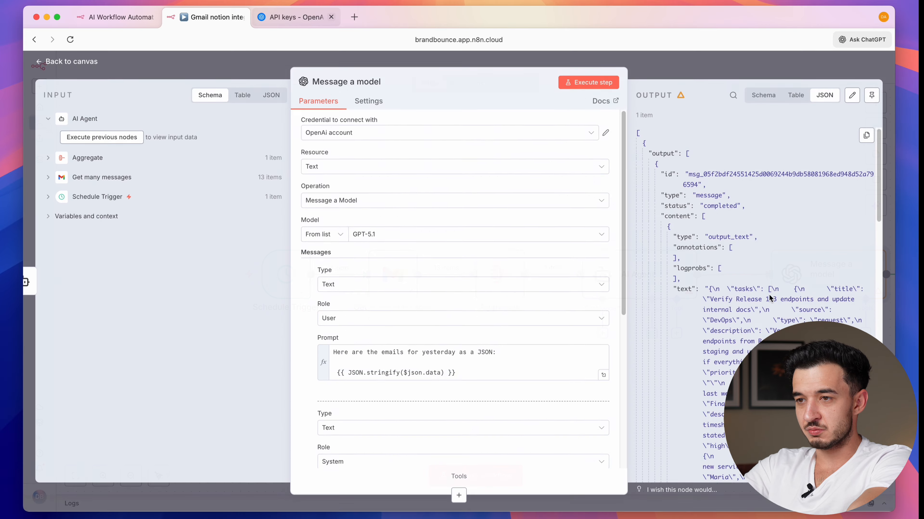
pyautogui.scroll(-2, 410, 278)
pyautogui.click(370, 327)
pyautogui.press('super+a')
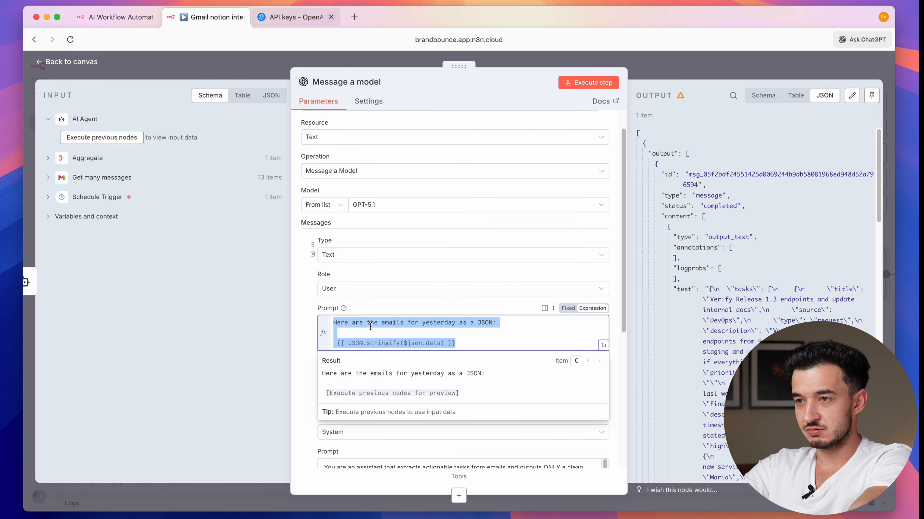
pyautogui.press('Escape')
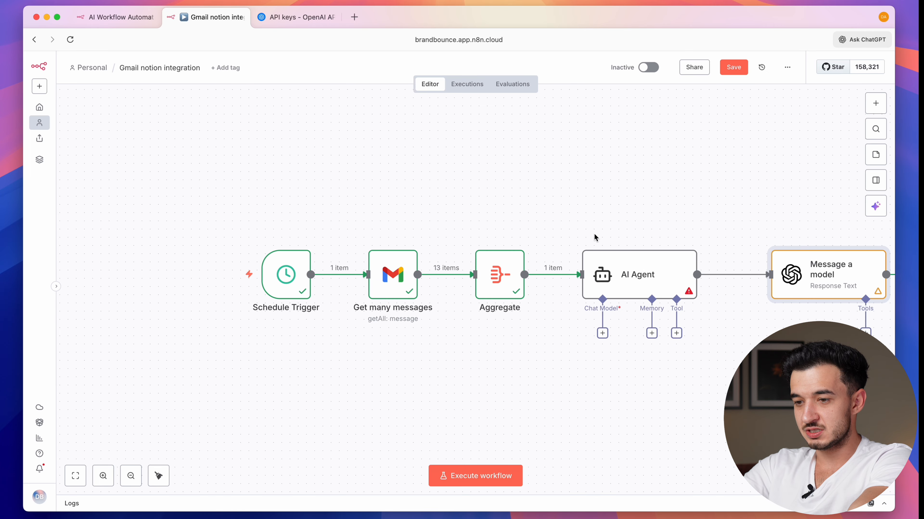
# - Add blank lines after the emails expression at the end of the AI Agent prompt
pyautogui.doubleClick(645, 277)
pyautogui.click(454, 216)
pyautogui.press('Return')
pyautogui.press('Return')
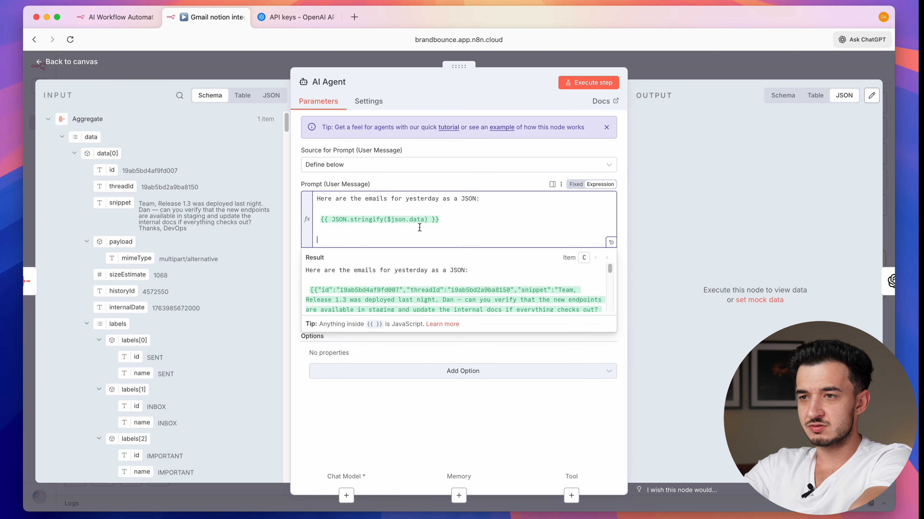
pyautogui.click(389, 181)
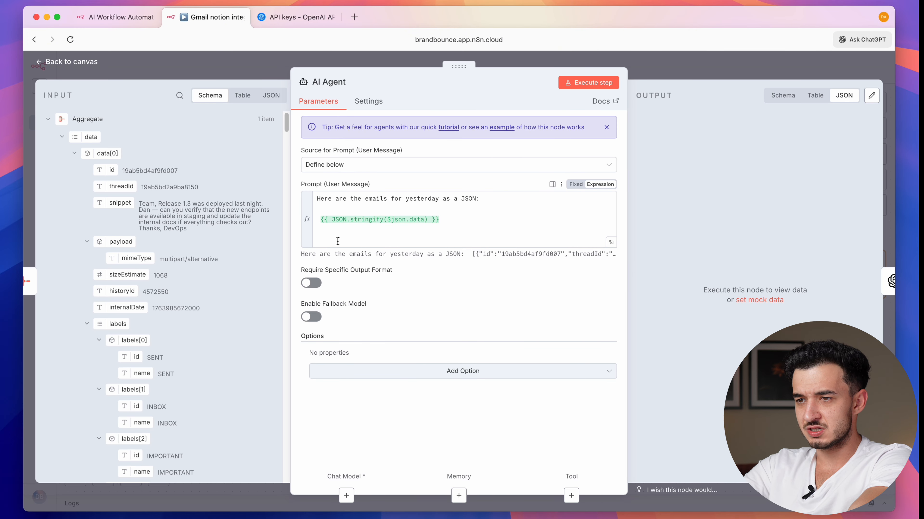
pyautogui.click(387, 239)
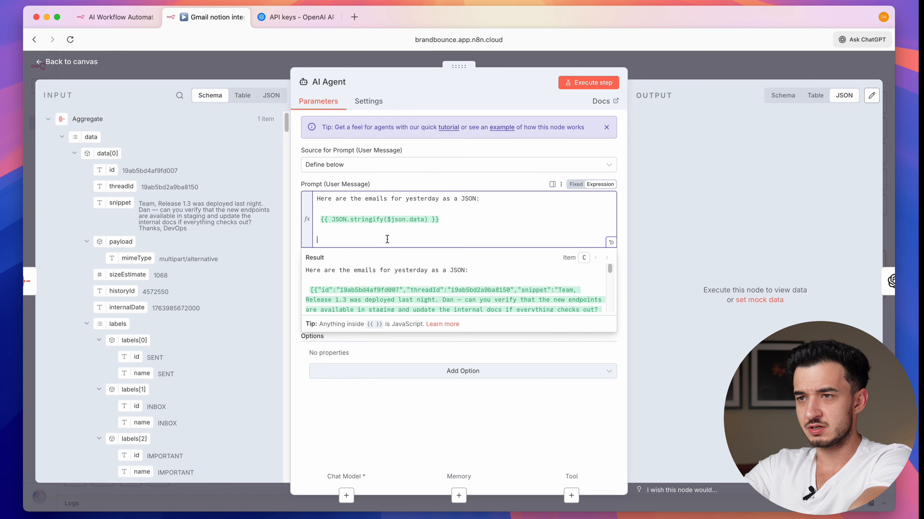
pyautogui.press('Escape')
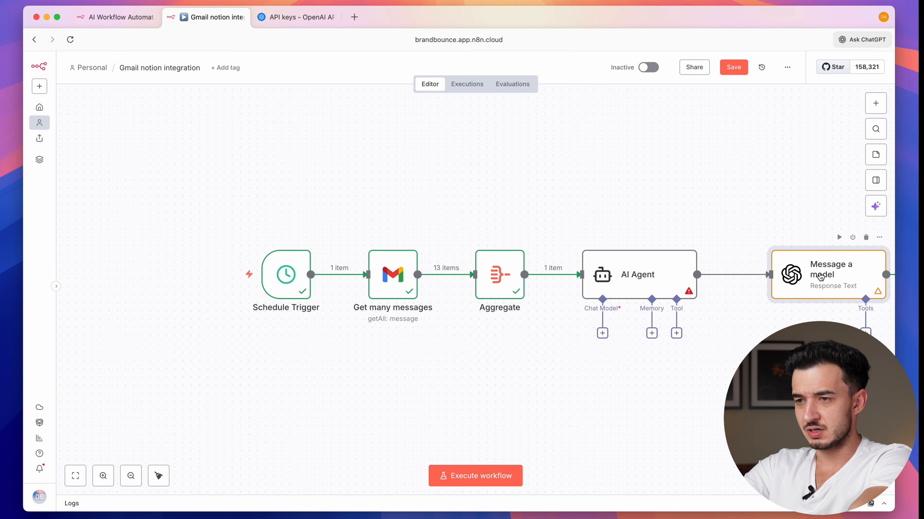
# - Copy the Message a model system prompt and paste the task-extraction rules into the AI Agent prompt
pyautogui.doubleClick(815, 271)
pyautogui.scroll(-10, 516, 229)
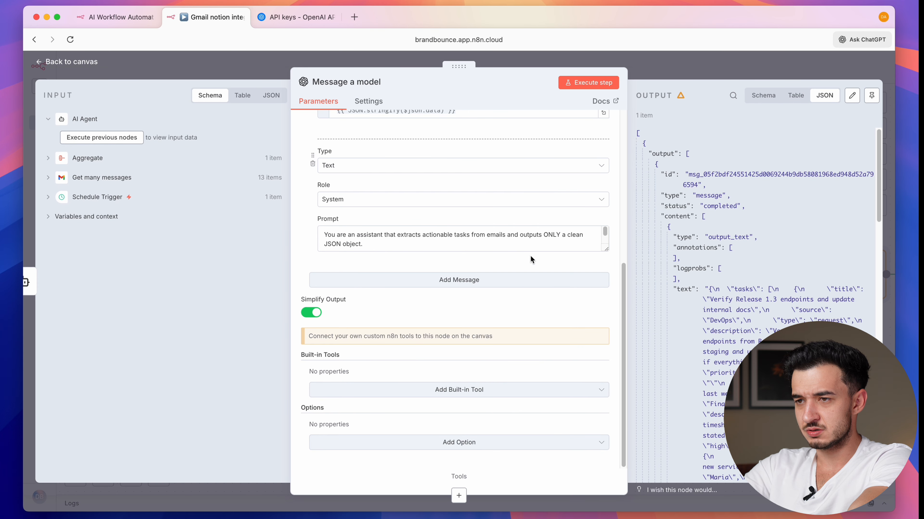
pyautogui.tripleClick(533, 244)
pyautogui.press('Escape')
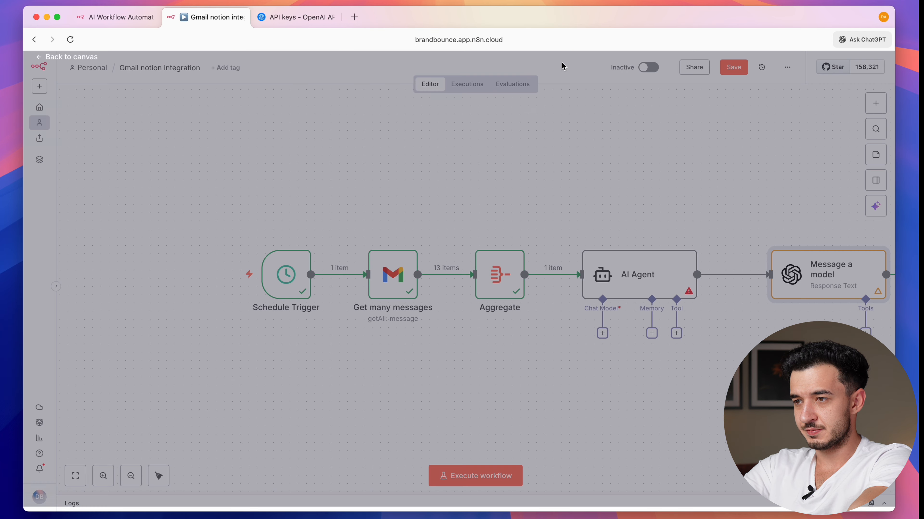
pyautogui.doubleClick(622, 270)
pyautogui.click(460, 241)
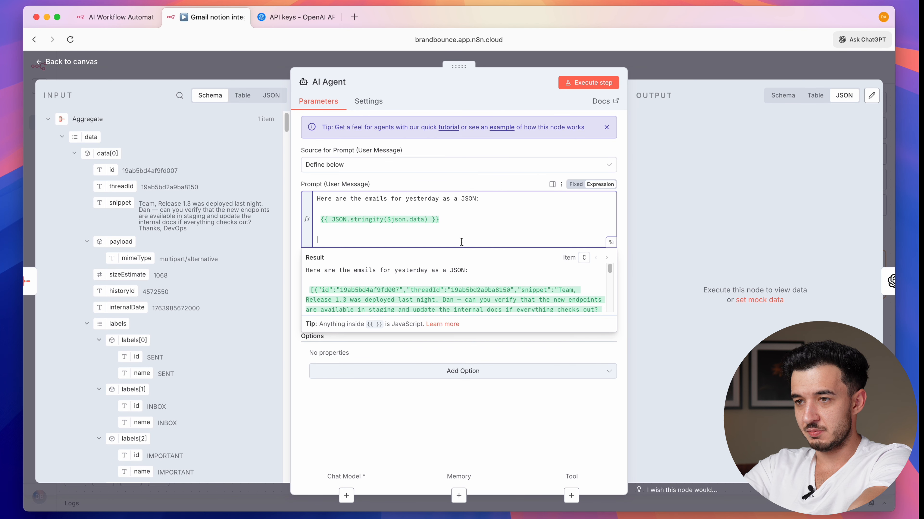
pyautogui.press('super+v')
pyautogui.click(449, 425)
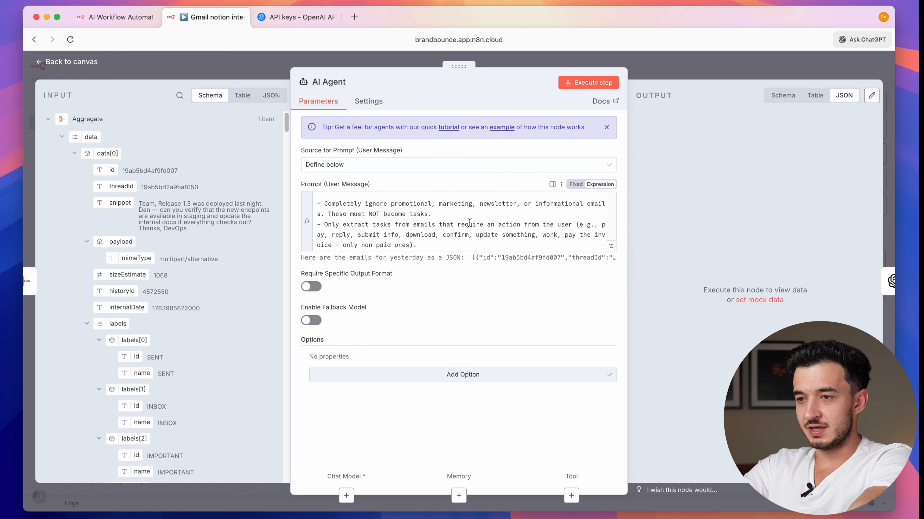
# - Turn on Require Specific Output Format and select the prompt's JSON structure
pyautogui.click(312, 287)
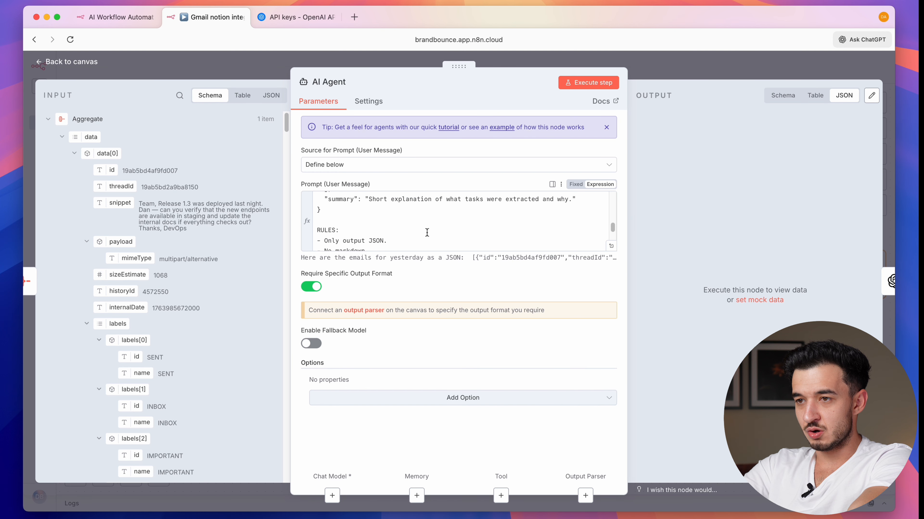
pyautogui.scroll(1, 427, 233)
pyautogui.click(392, 232)
pyautogui.scroll(5, 391, 231)
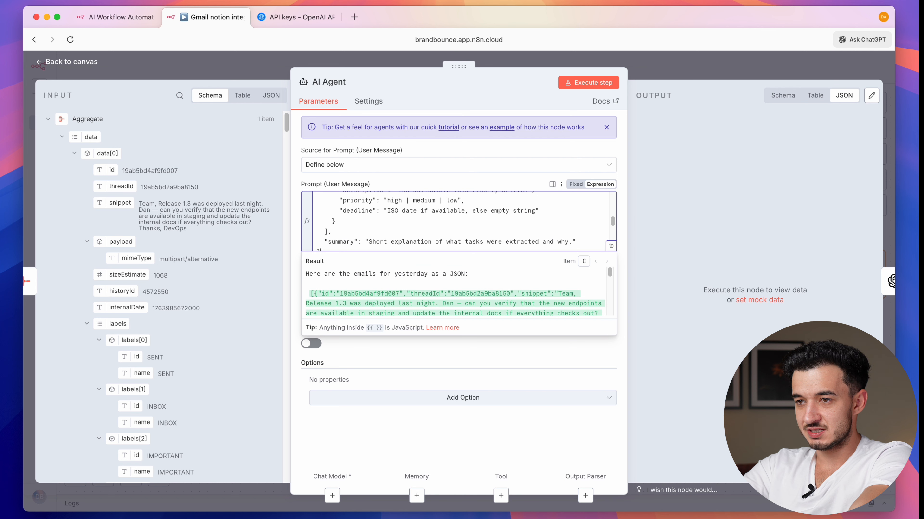
pyautogui.moveTo(391, 231); pyautogui.dragTo(390, 231)
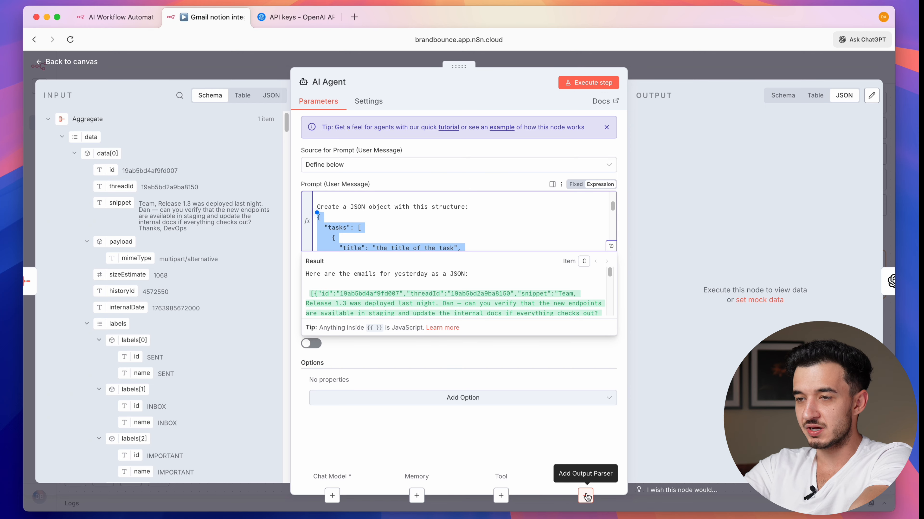
# - Attach a Structured Output Parser using the tasks JSON structure as its example
pyautogui.click(584, 495)
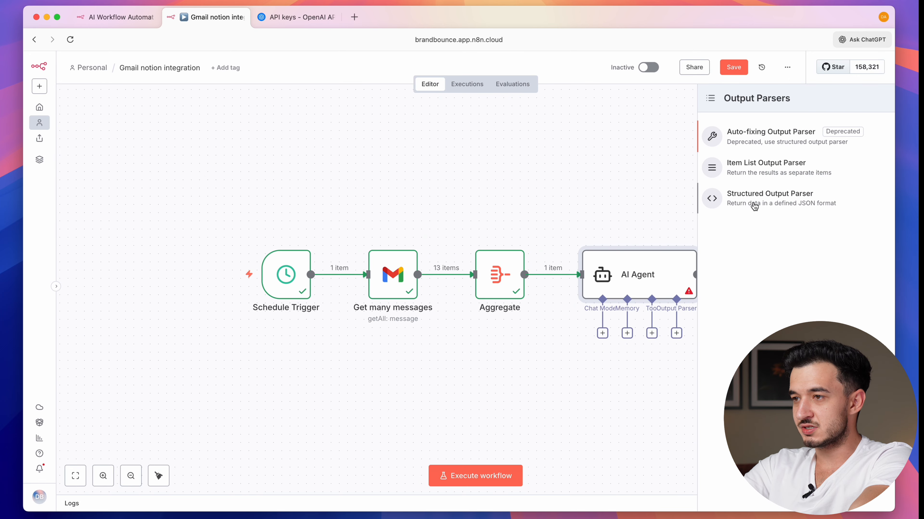
pyautogui.click(771, 202)
pyautogui.click(420, 221)
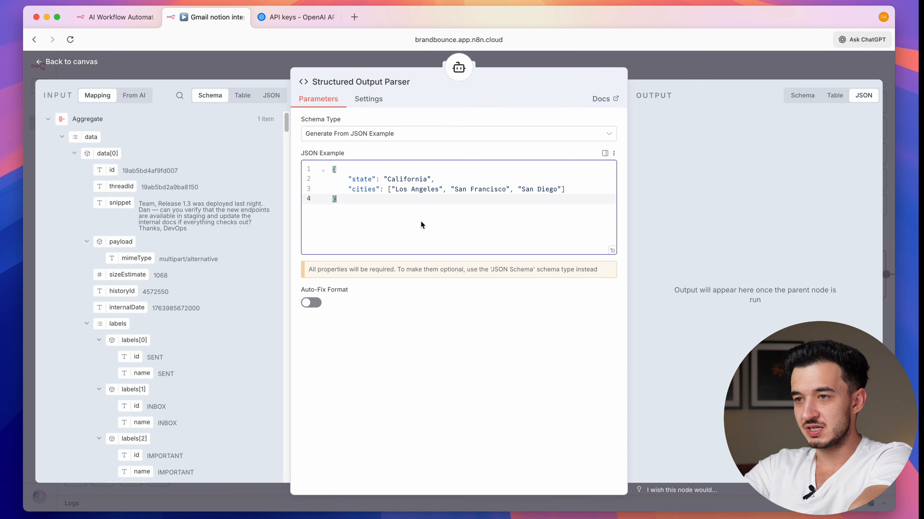
pyautogui.press('cmd+a')
pyautogui.write('{   "tasks": [     {       "title": "the title of the task",       "source": "sender or organization",       "type": "request | payment | document | reminder | delivery | promotion | other | todo",       "description": "the actionable task clearly written",       "priority": "high | medium | low",       "deadline": "ISO date if available, else empty string"     }   ],   "summary": "Short explanation of what tasks were extracted and why." }')
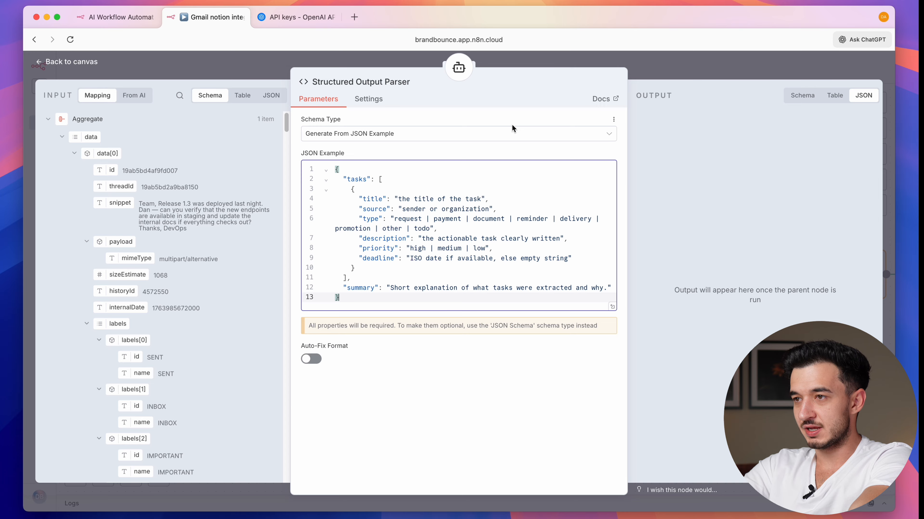
pyautogui.press('Escape')
# - Attach an OpenAI Chat Model with the first saved credential and model gpt-5.1
pyautogui.hscroll(2, 598, 377)
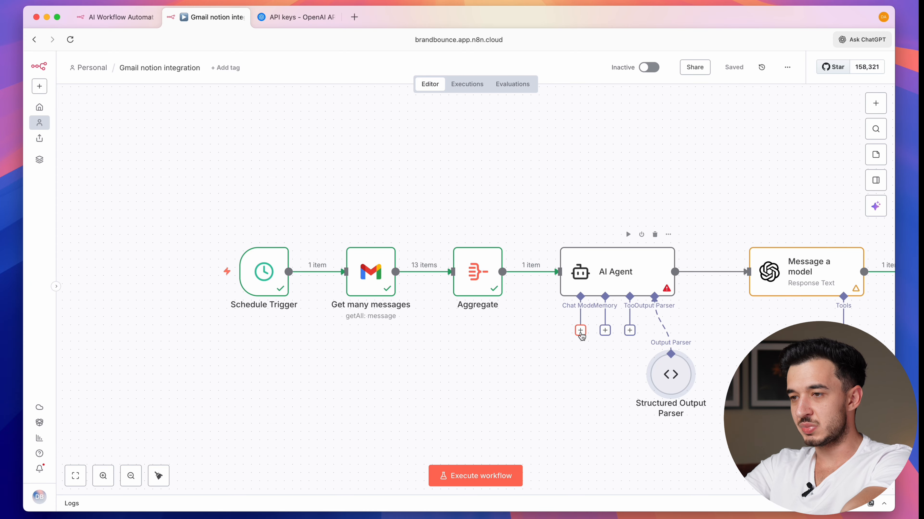
pyautogui.click(581, 335)
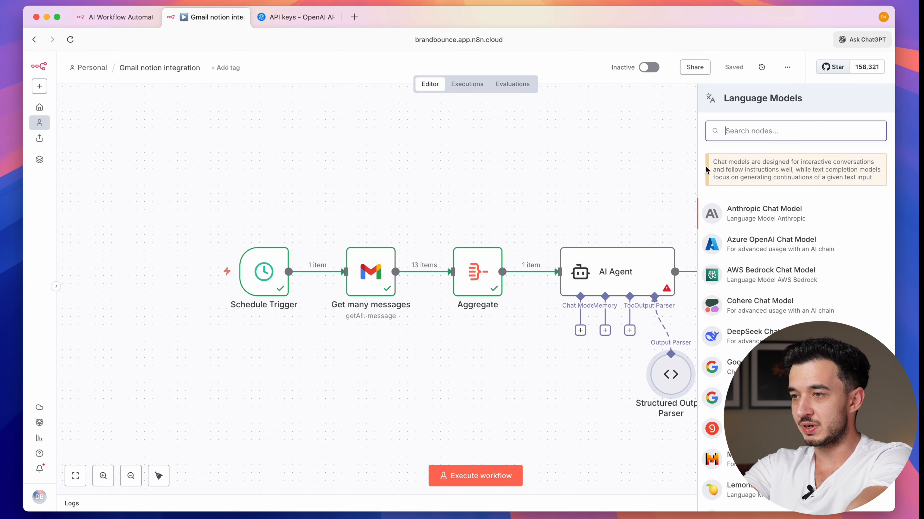
pyautogui.write('open')
pyautogui.press('Return')
pyautogui.click(338, 132)
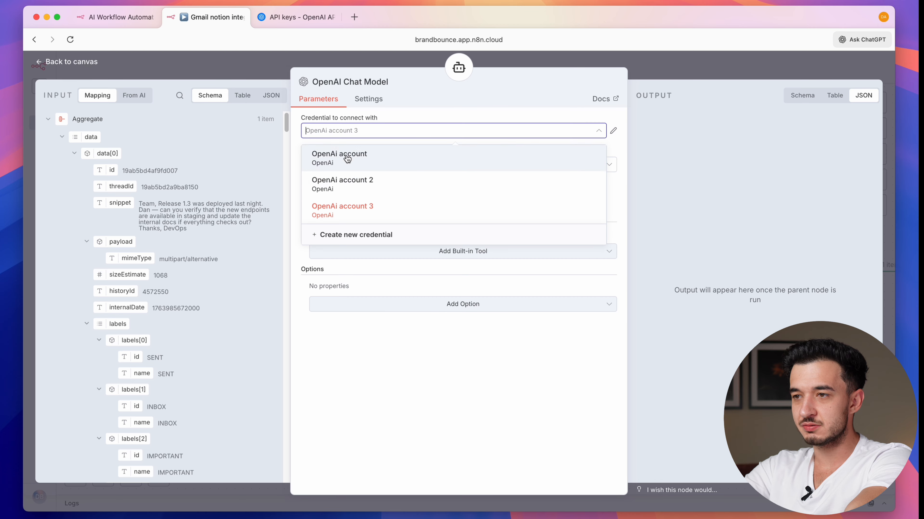
pyautogui.click(339, 158)
pyautogui.click(417, 168)
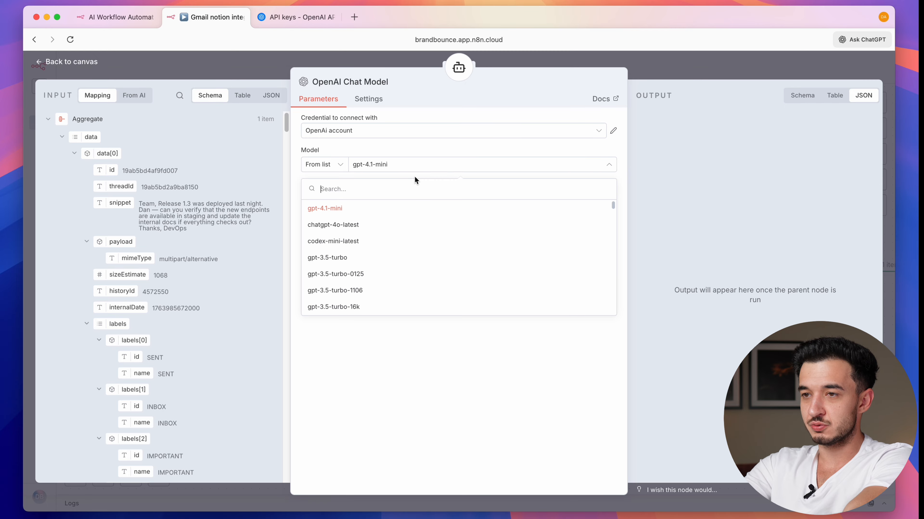
pyautogui.write('5.1')
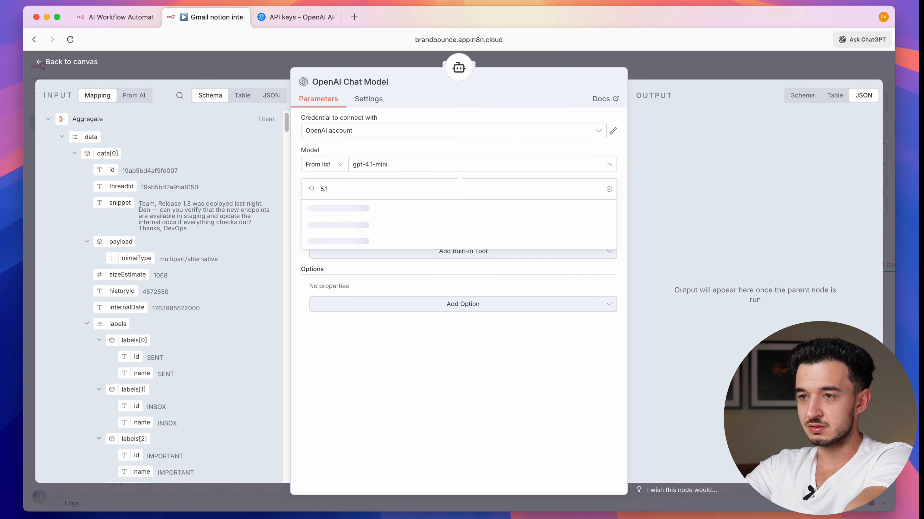
pyautogui.press('Return')
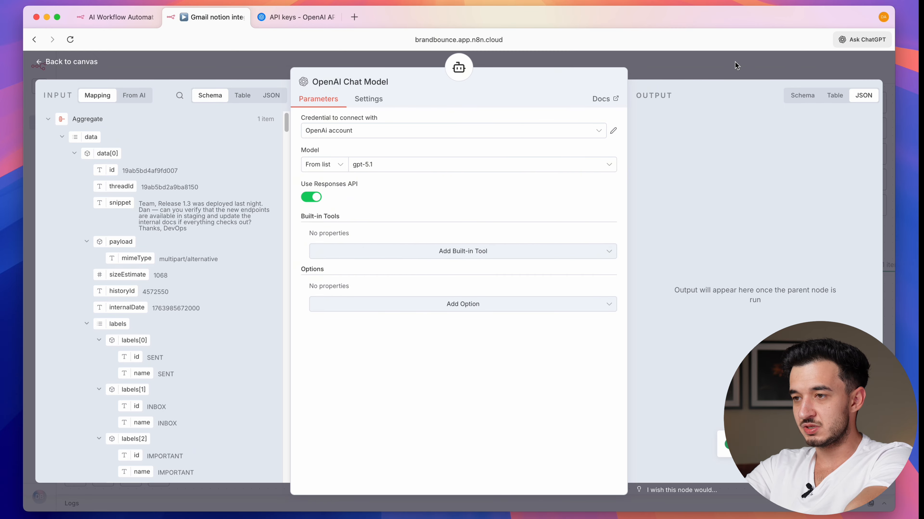
pyautogui.click(735, 62)
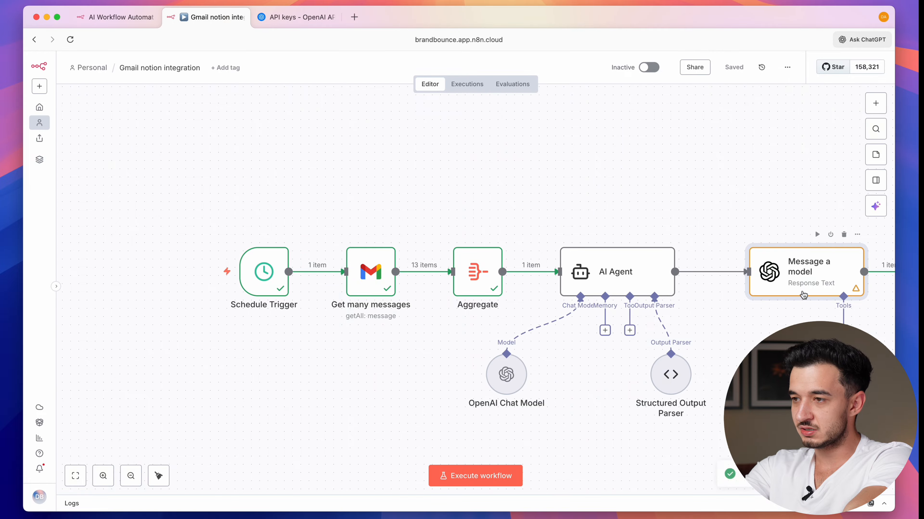
# - Delete the Message a model node and review the AI Agent's structured tasks output
pyautogui.press('Delete')
pyautogui.doubleClick(619, 277)
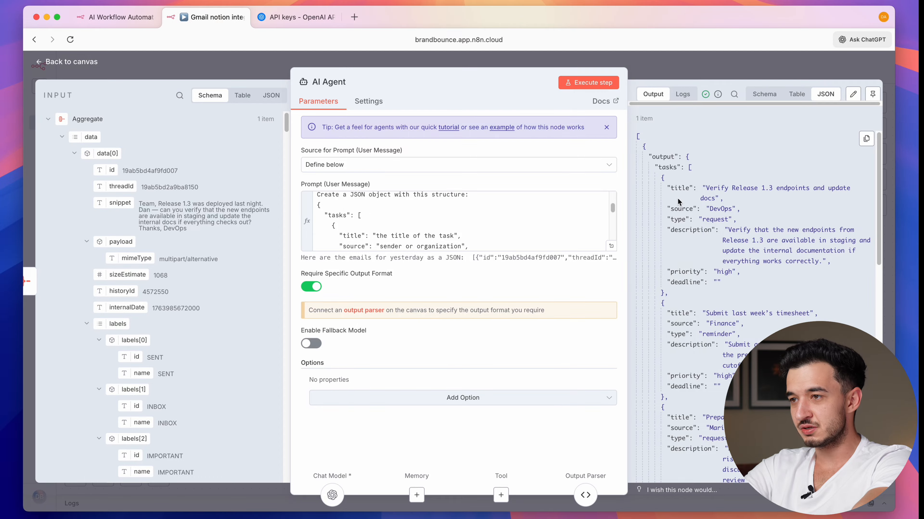
pyautogui.scroll(-5, 668, 180)
pyautogui.scroll(6, 668, 180)
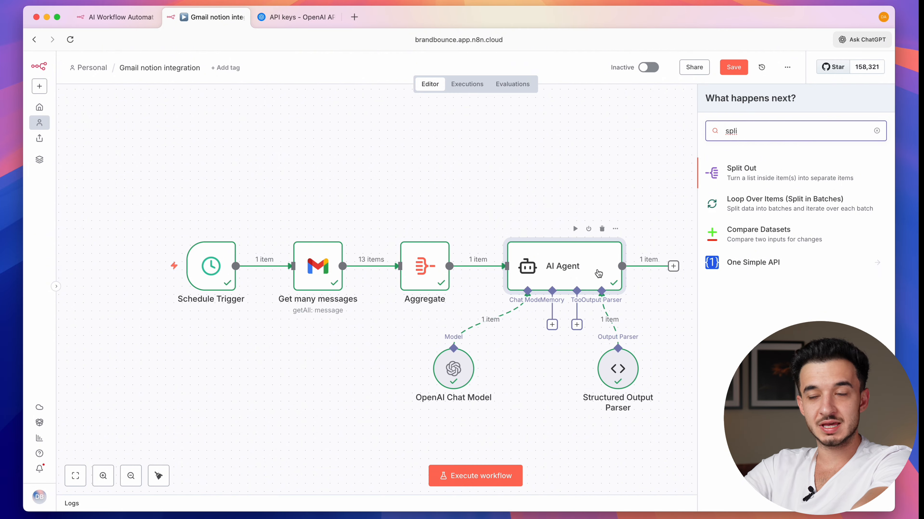
# - Add a Split Out node on the agent's tasks list and run it to get 10 items
pyautogui.hscroll(5, 598, 274)
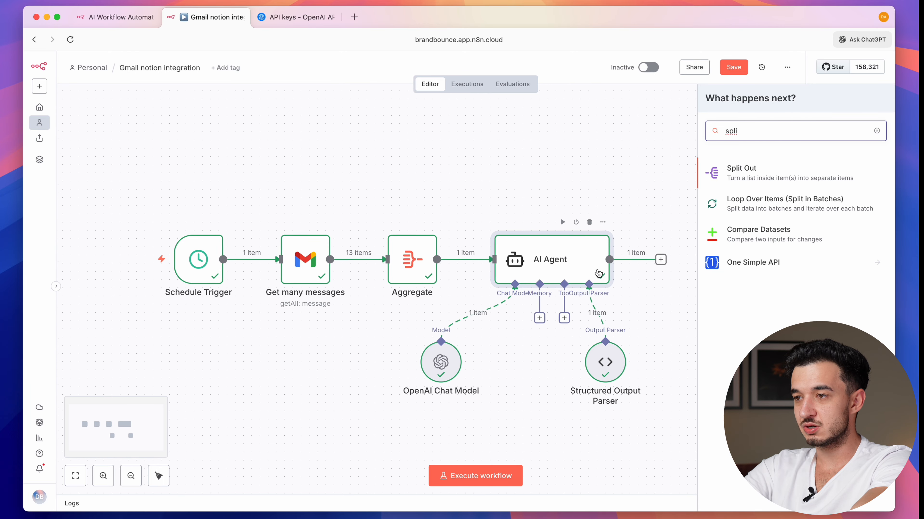
pyautogui.click(751, 181)
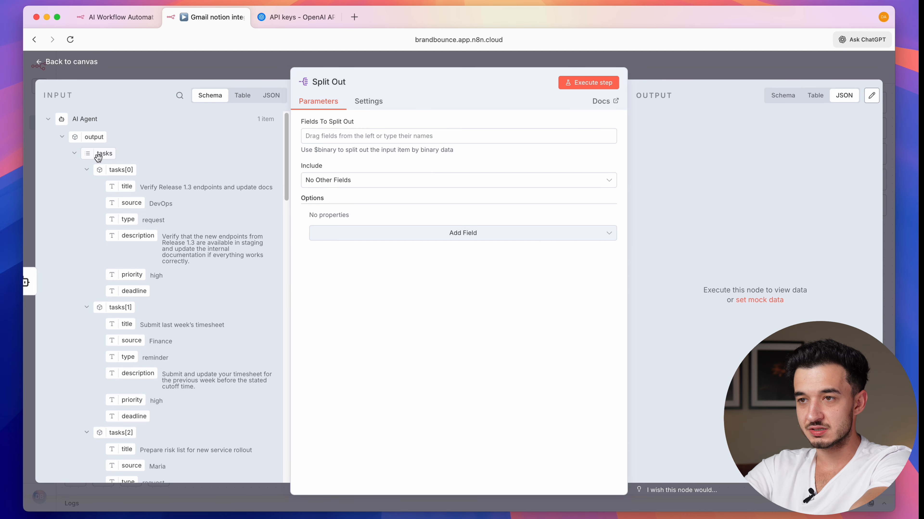
pyautogui.moveTo(98, 157); pyautogui.dragTo(499, 145)
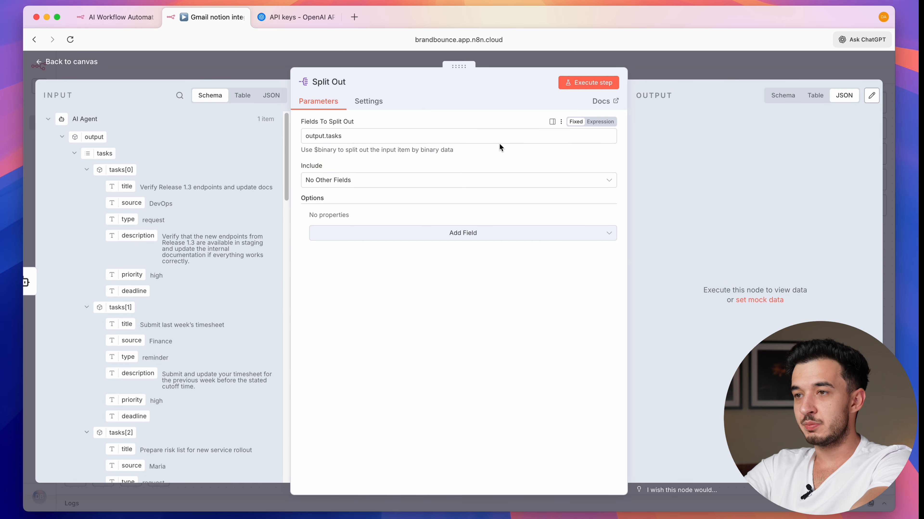
pyautogui.click(588, 82)
pyautogui.click(717, 67)
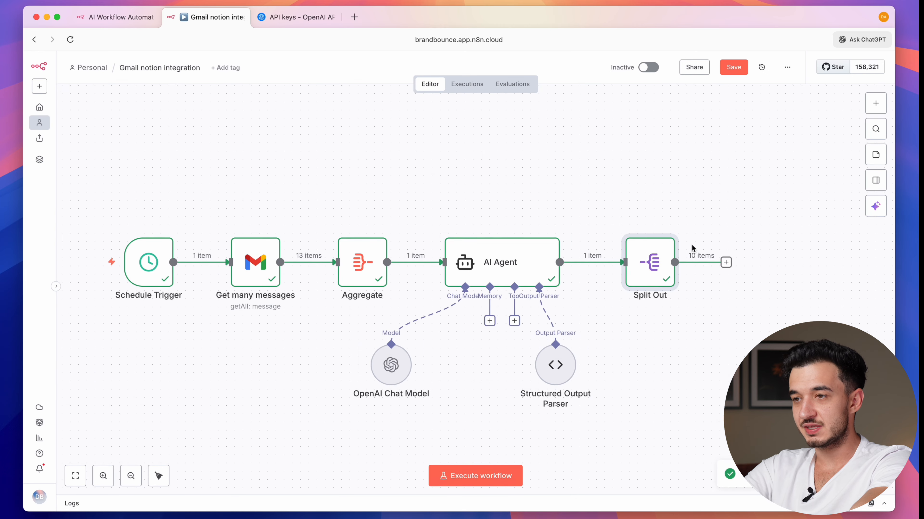
# - Add a Notion 'Create a database page' node after Split Out, then open a new browser tab
pyautogui.hscroll(2, 693, 249)
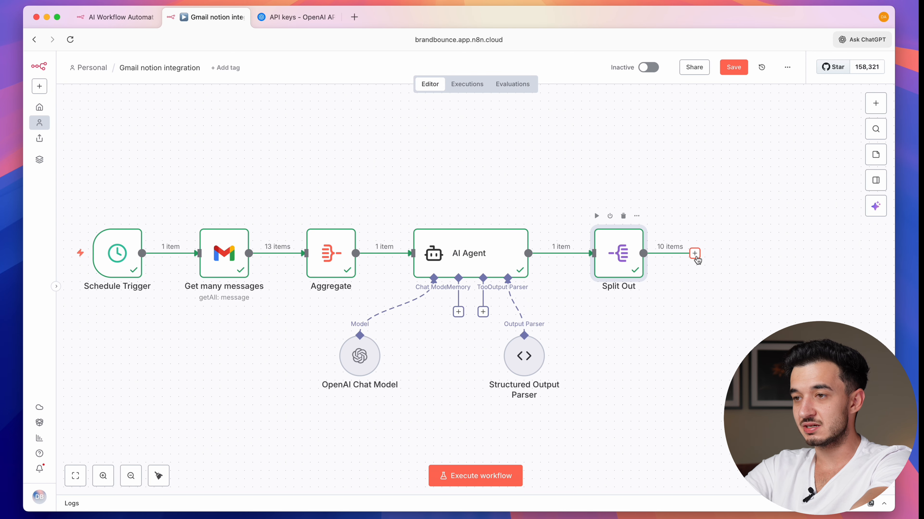
pyautogui.hscroll(3, 696, 259)
pyautogui.click(651, 268)
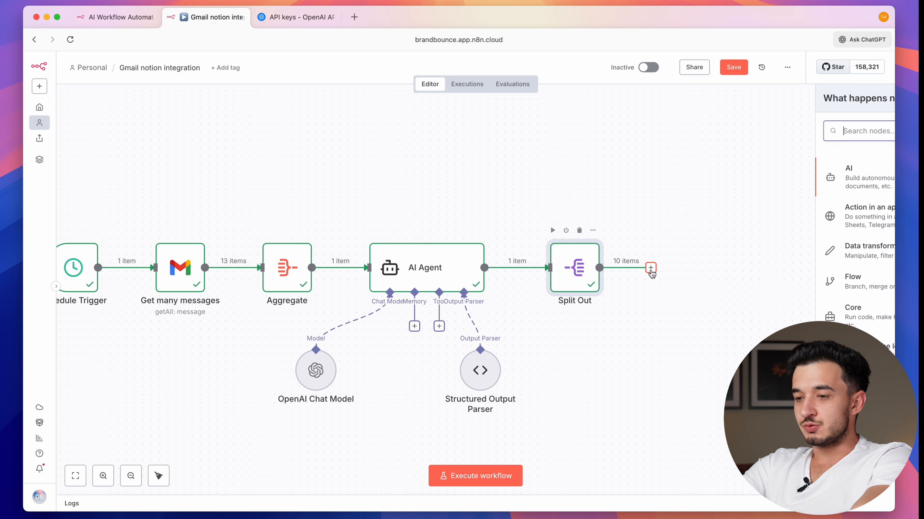
pyautogui.write('notio')
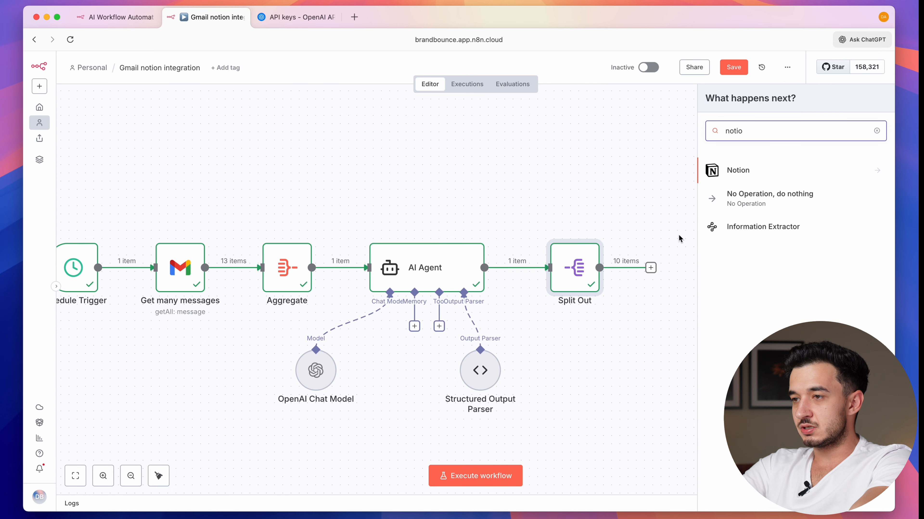
pyautogui.click(736, 173)
pyautogui.click(733, 339)
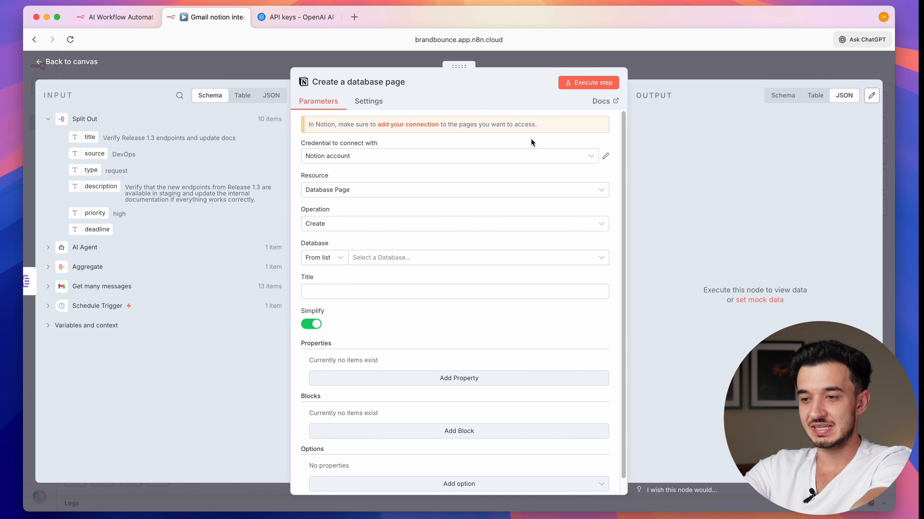
pyautogui.press('super+t')
# - Load notion.so to the n8n integration page, then enter notion.so/my-integrations in another tab
pyautogui.write('notion.')
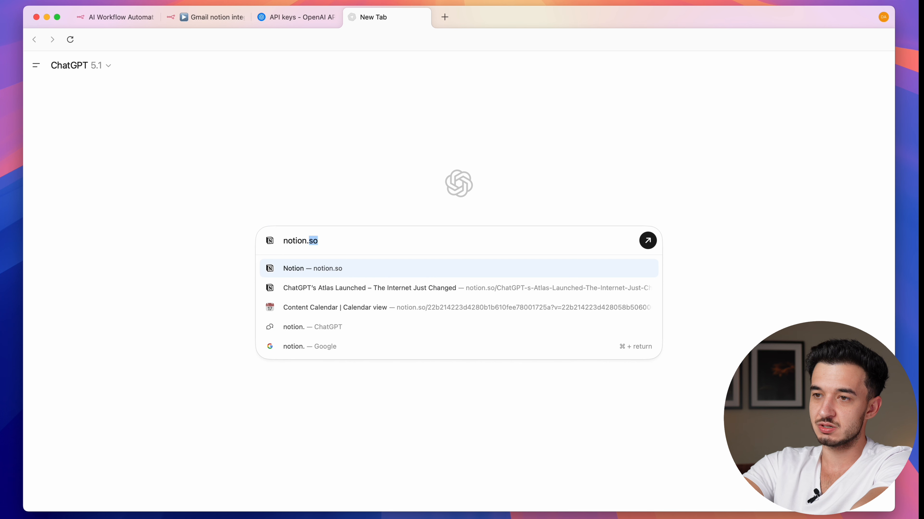
pyautogui.press('Return')
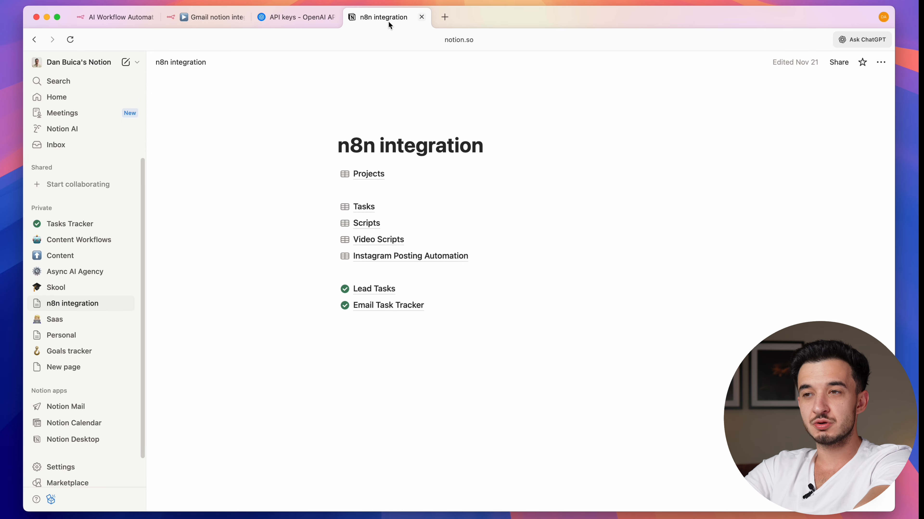
pyautogui.click(444, 17)
pyautogui.write('notion.so/my-integrations')
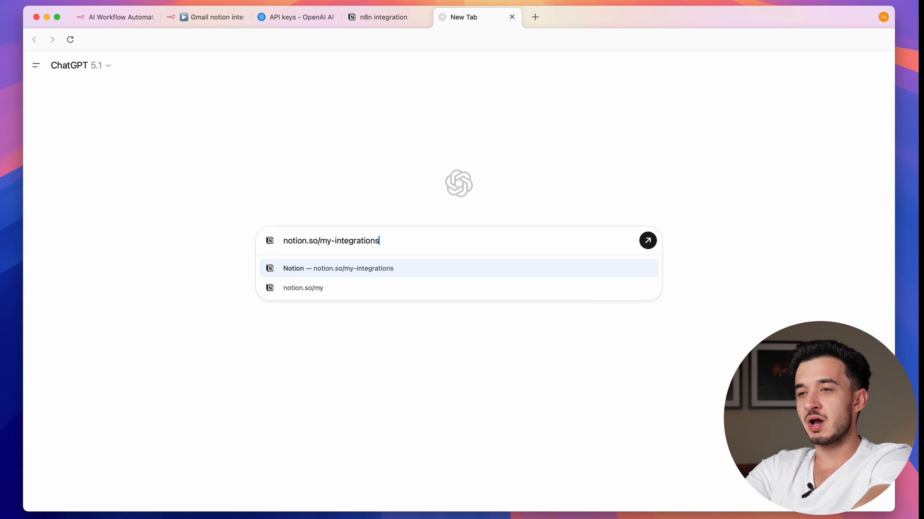
# - Create a new internal integration named test for the personal workspace
pyautogui.press('Return')
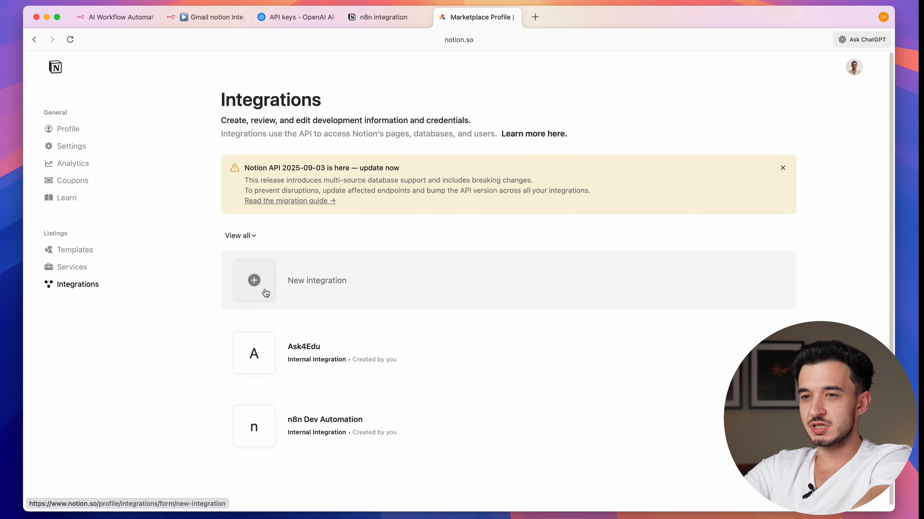
pyautogui.click(266, 293)
pyautogui.click(288, 135)
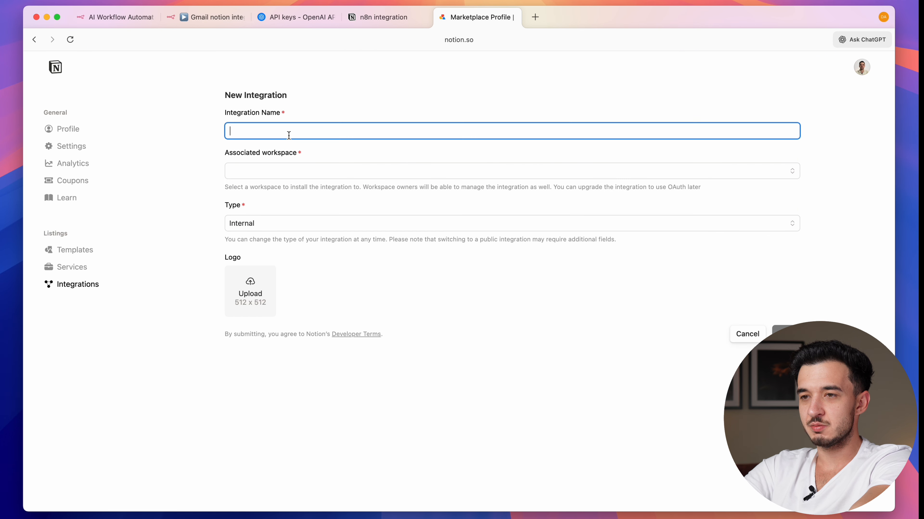
pyautogui.click(283, 175)
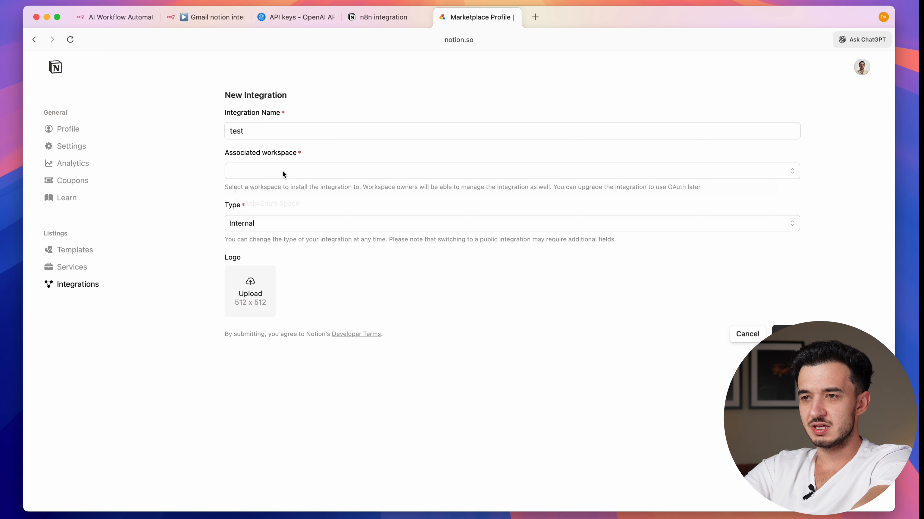
pyautogui.click(264, 191)
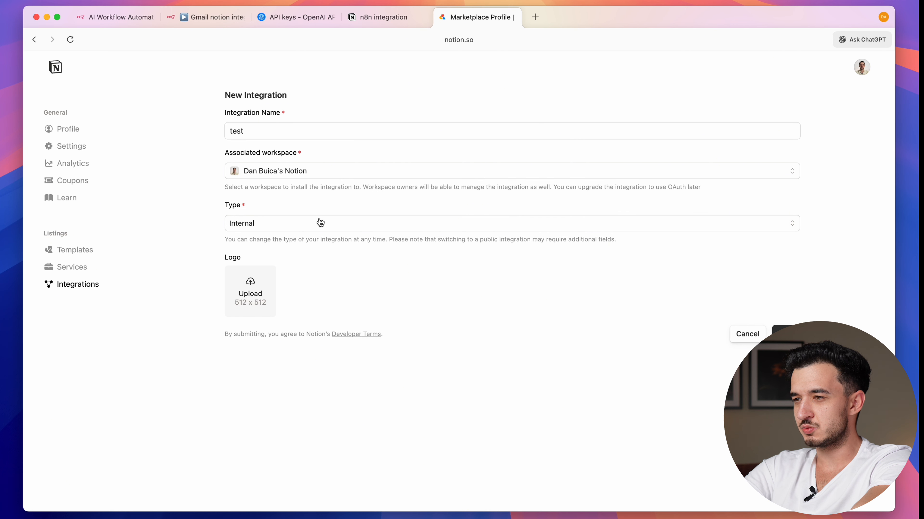
pyautogui.click(785, 335)
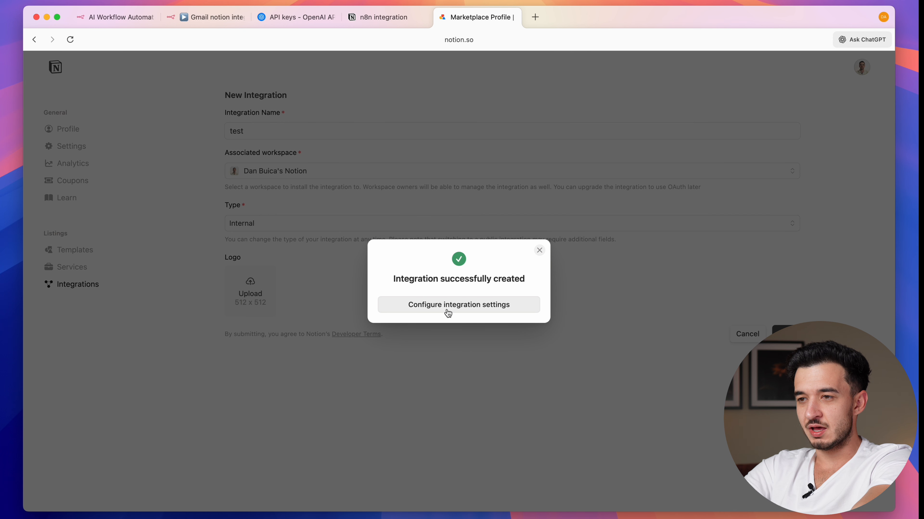
# - Grant the test integration access to the n8n integration page and save
pyautogui.click(501, 305)
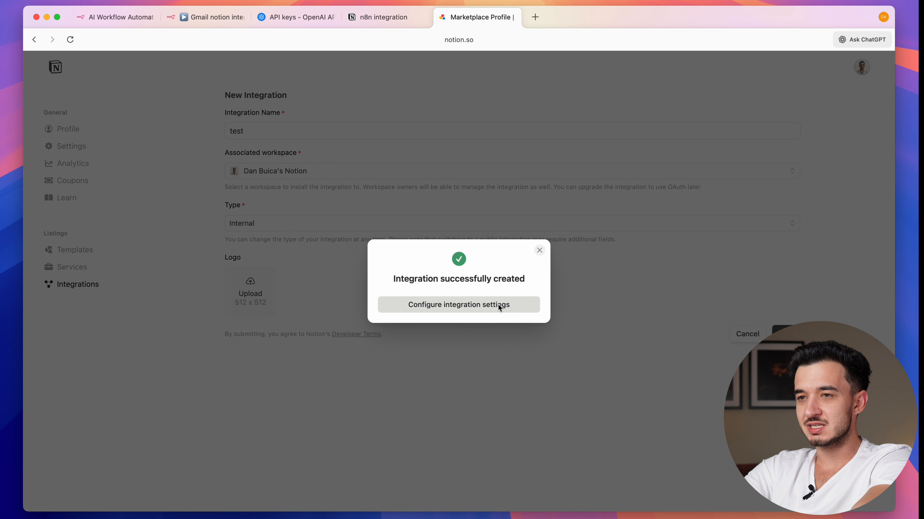
pyautogui.click(302, 228)
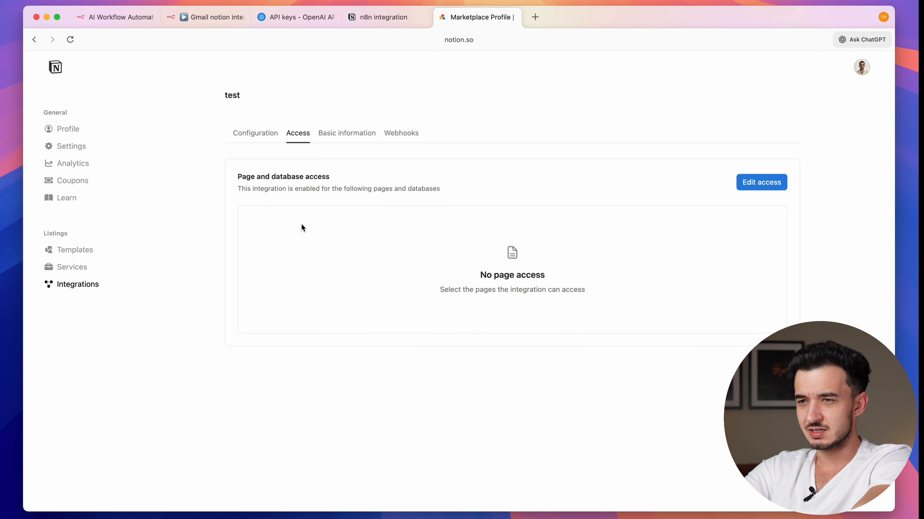
pyautogui.click(773, 190)
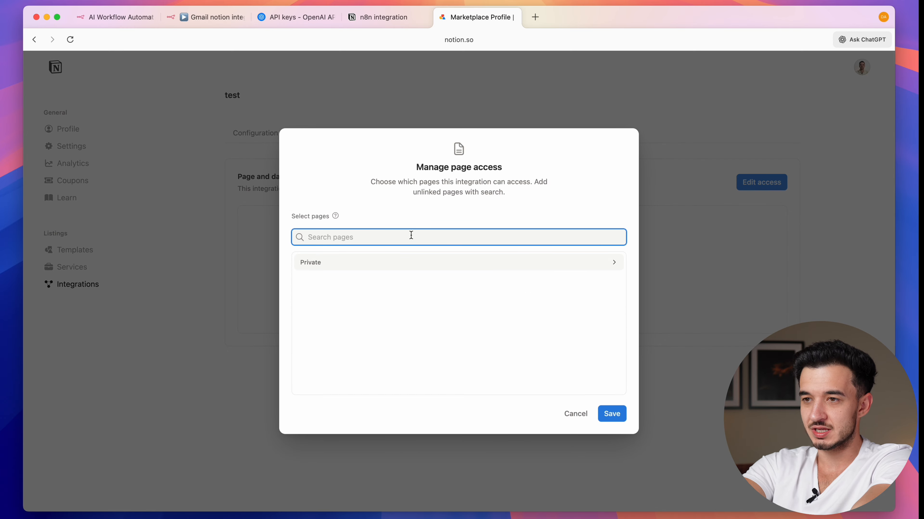
pyautogui.write('n8n')
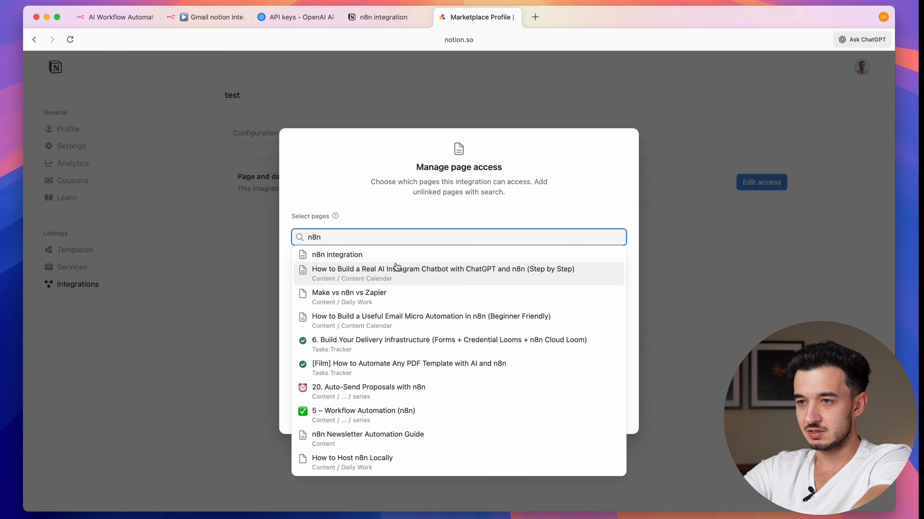
pyautogui.click(392, 259)
pyautogui.click(606, 414)
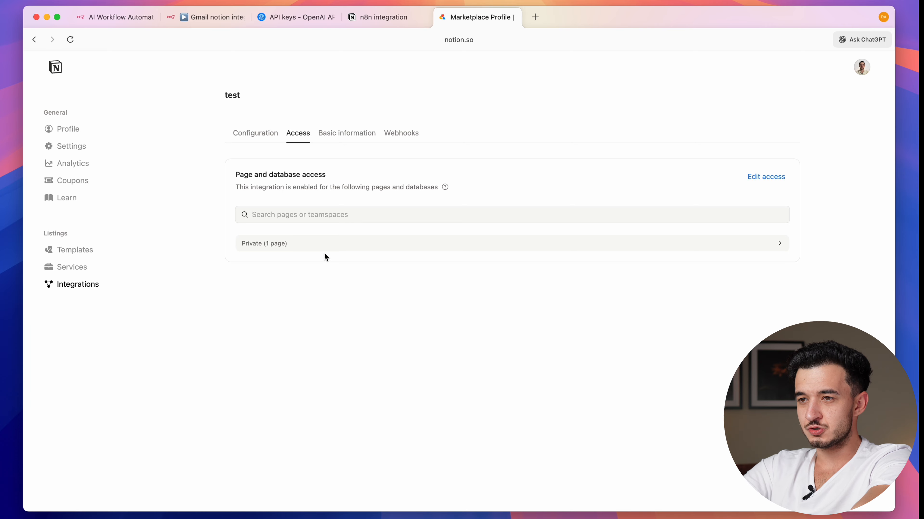
pyautogui.click(325, 251)
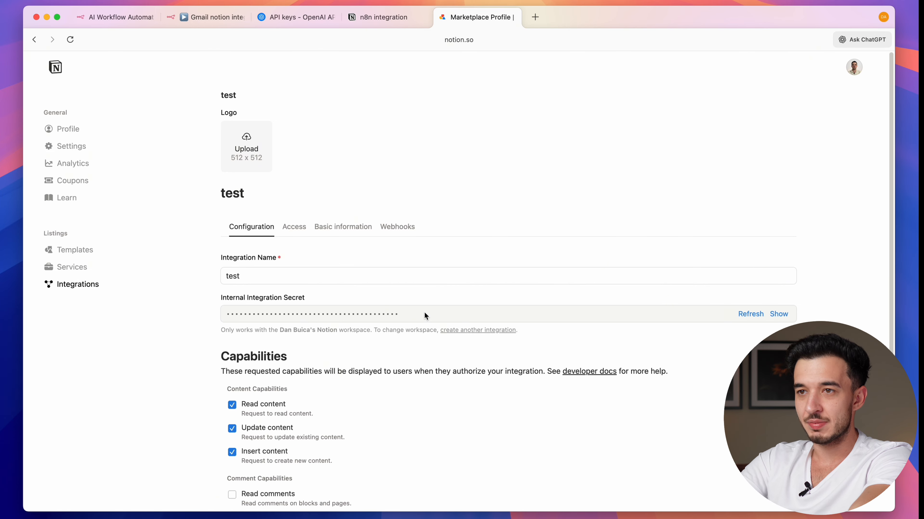
pyautogui.click(220, 18)
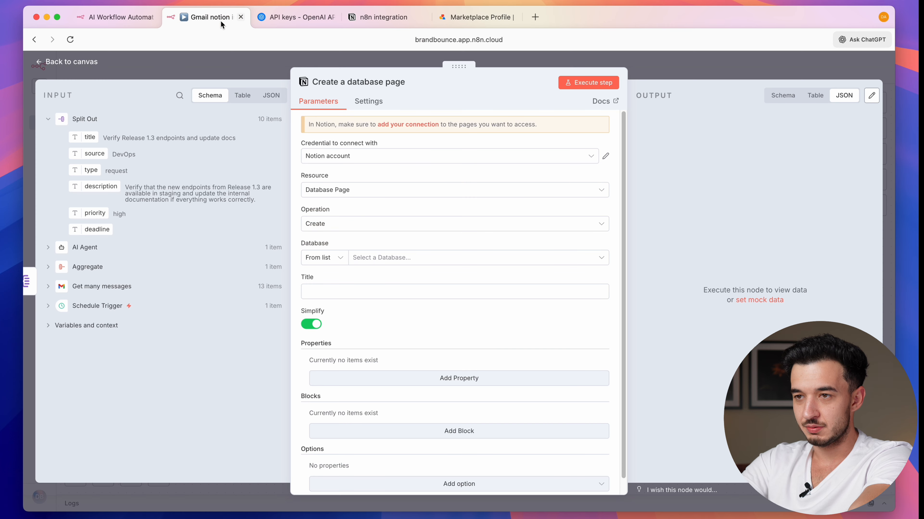
# - Create a new Notion credential in n8n by pasting the Internal Integration Secret
pyautogui.click(414, 157)
pyautogui.click(402, 208)
pyautogui.click(347, 233)
pyautogui.press('super+v')
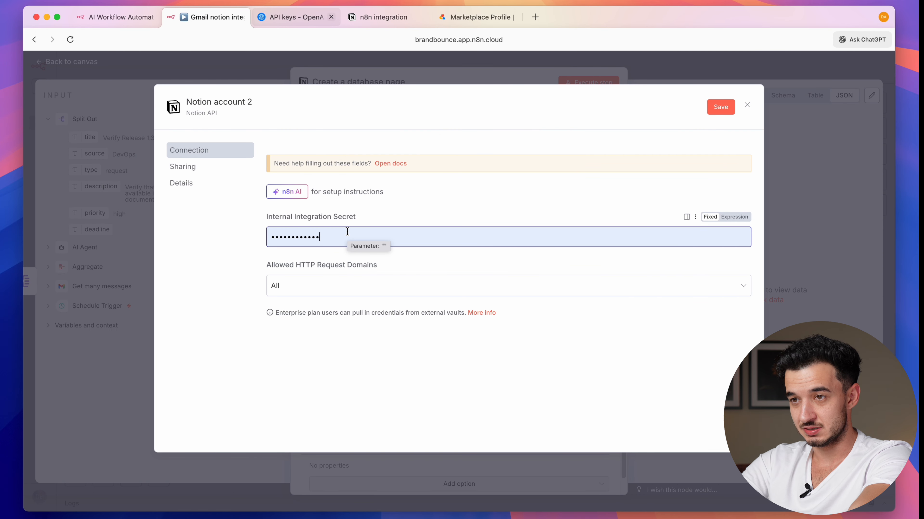
pyautogui.click(751, 64)
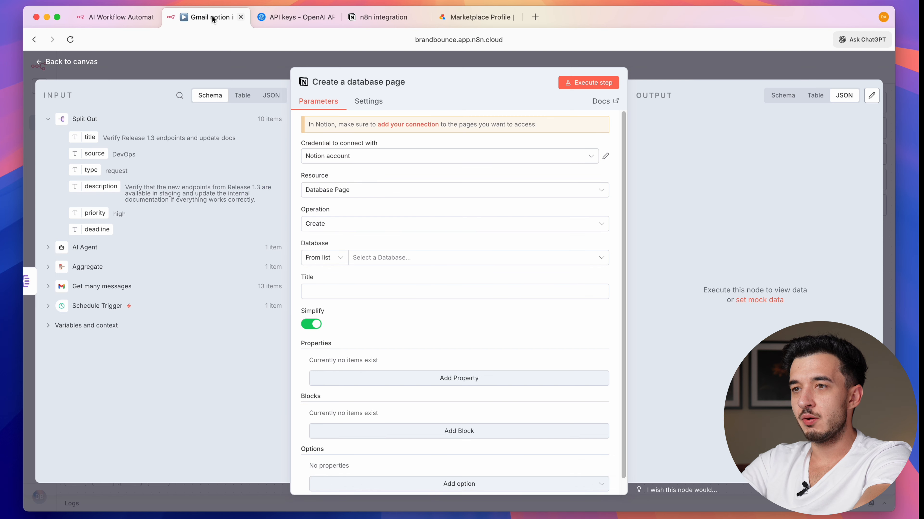
pyautogui.click(385, 17)
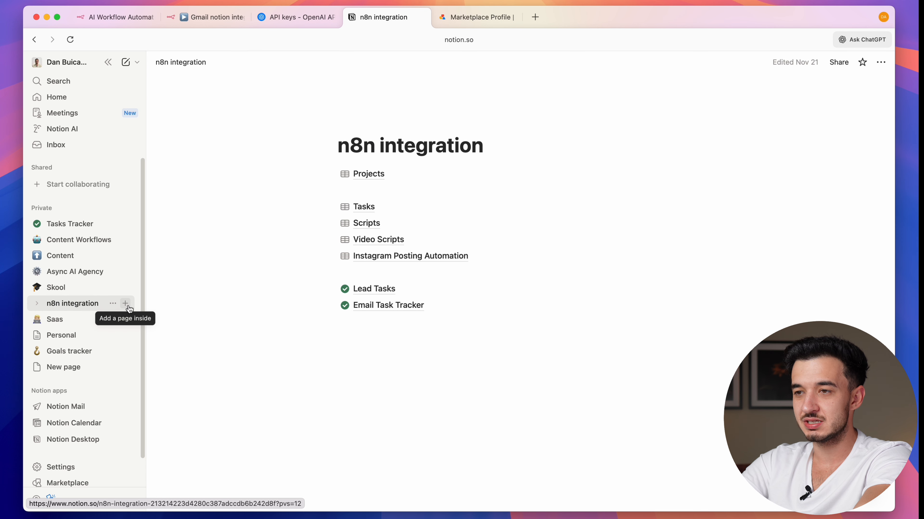
# - Add a new page under n8n integration titled 'Gmail notion integration', copied from the workflow name
pyautogui.click(126, 303)
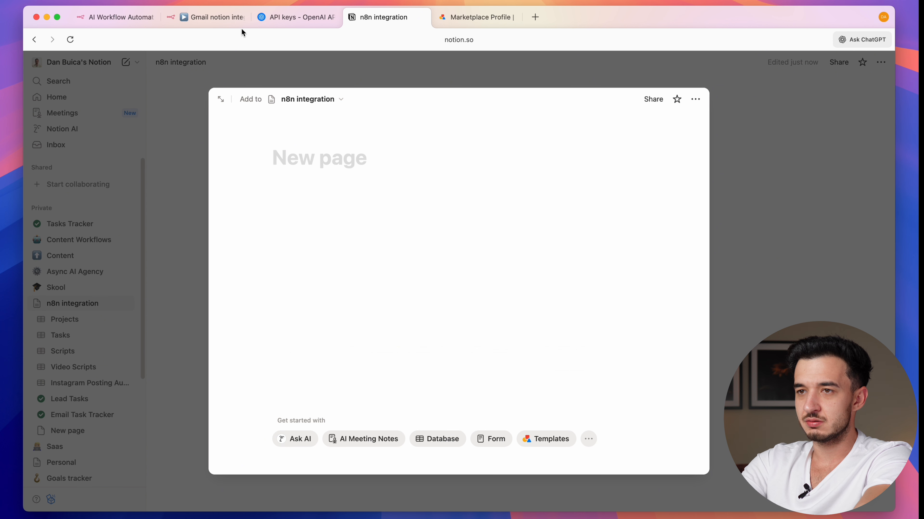
pyautogui.click(226, 23)
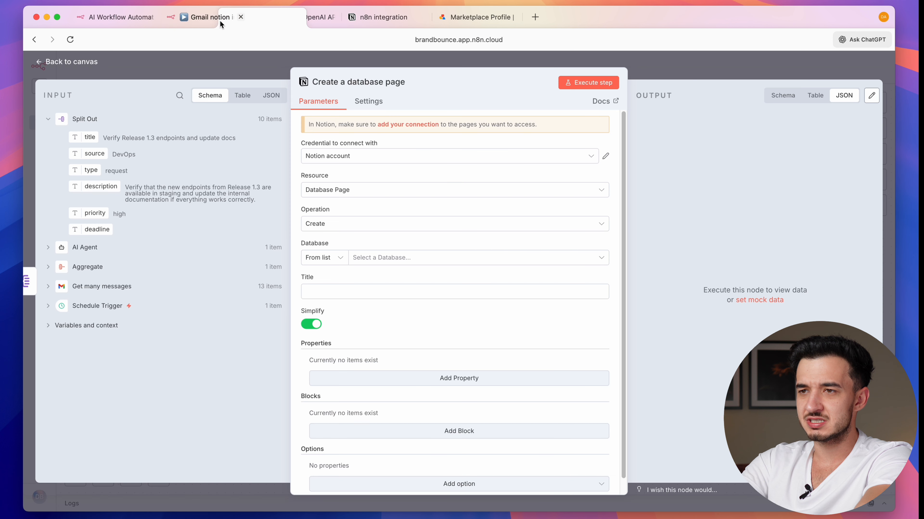
pyautogui.click(208, 64)
pyautogui.click(184, 67)
pyautogui.press('super+c')
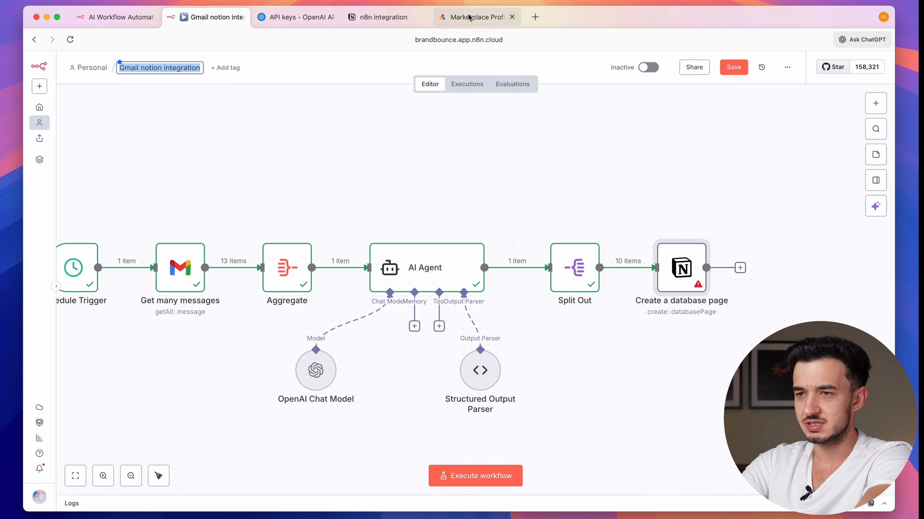
pyautogui.click(381, 19)
pyautogui.press('super+v')
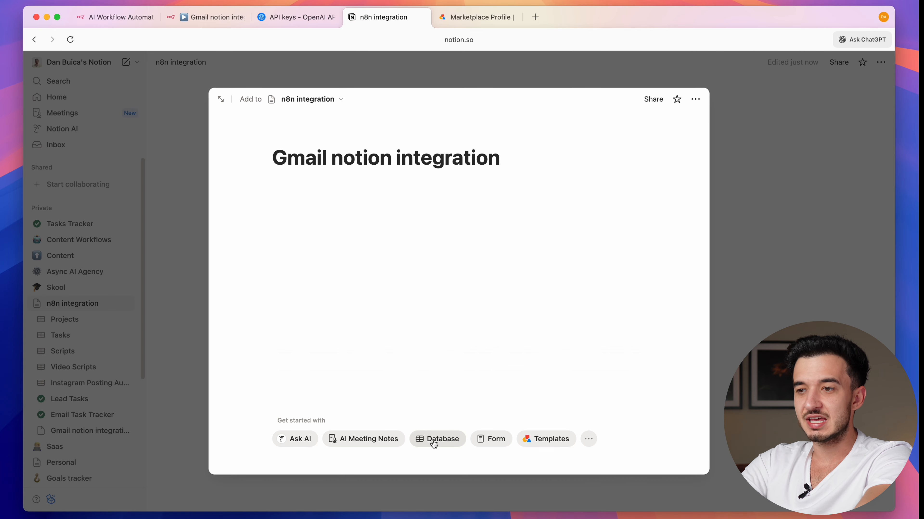
# - Add a Tasks Tracker database with Effort level enabled and All Tasks, By Status, My Tasks views
pyautogui.click(443, 439)
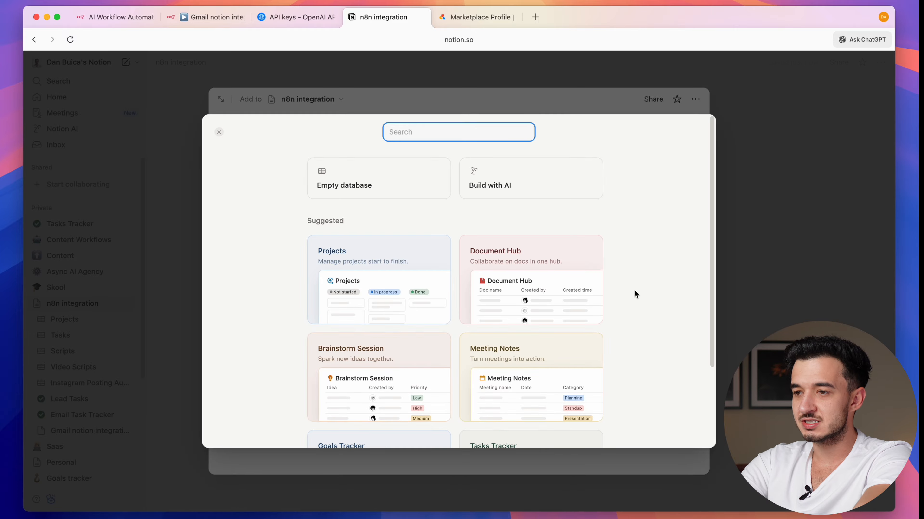
pyautogui.scroll(-3, 582, 365)
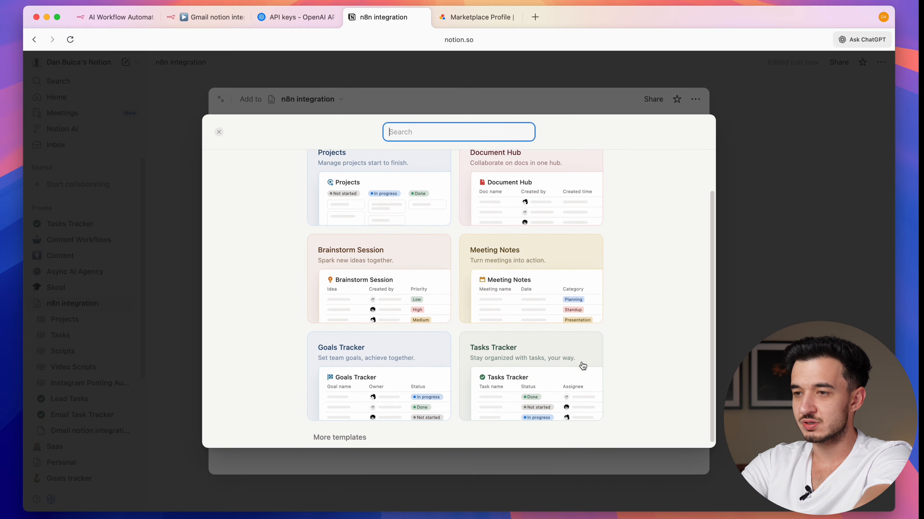
pyautogui.click(533, 366)
pyautogui.click(243, 221)
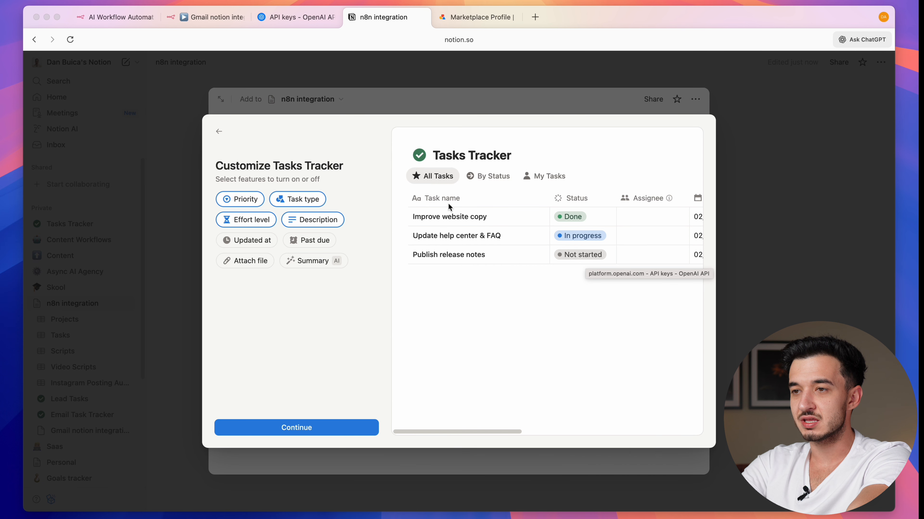
pyautogui.hscroll(2, 448, 203)
pyautogui.hscroll(10, 422, 201)
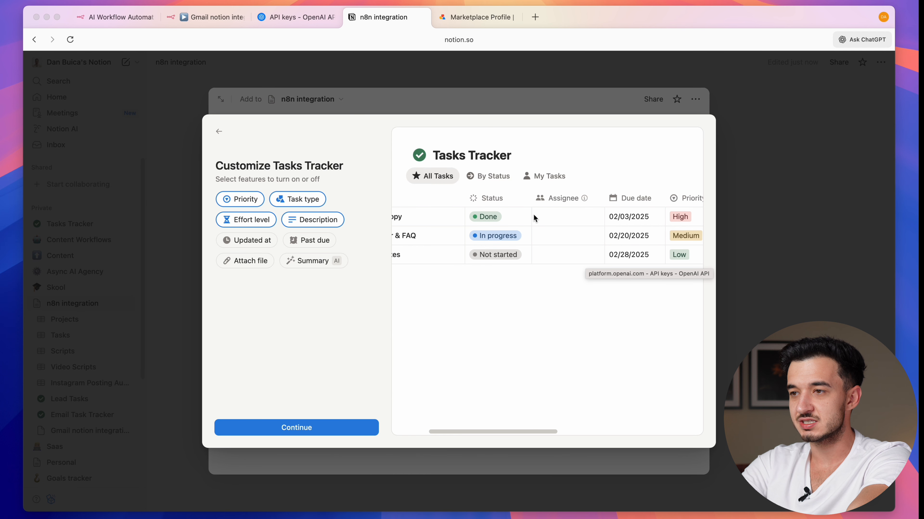
pyautogui.hscroll(7, 561, 204)
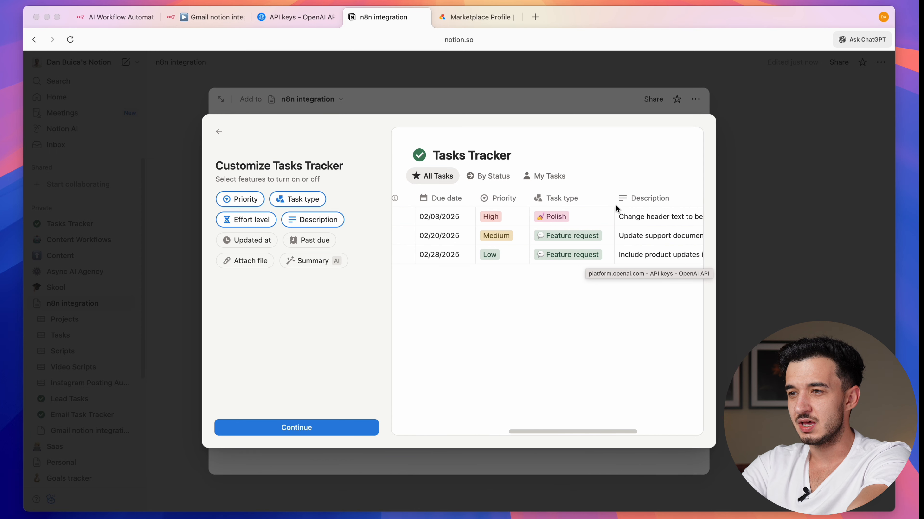
pyautogui.hscroll(6, 586, 205)
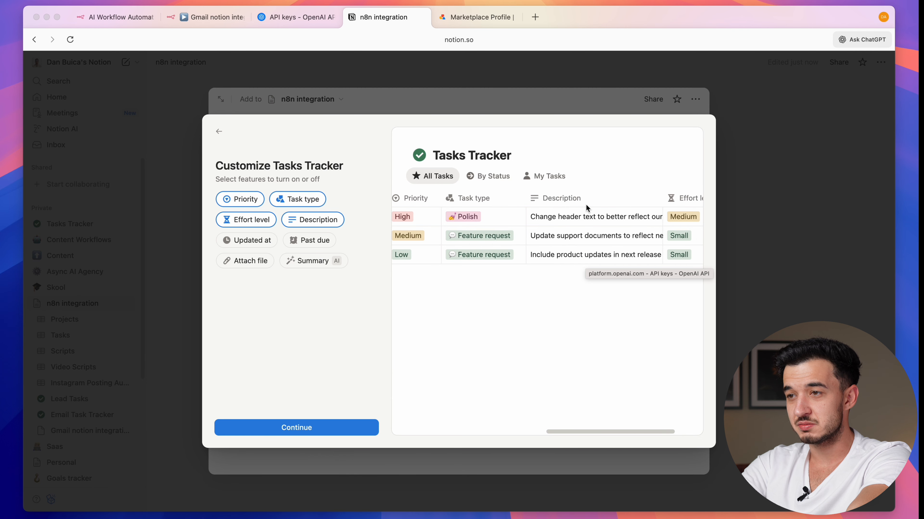
pyautogui.hscroll(4, 586, 207)
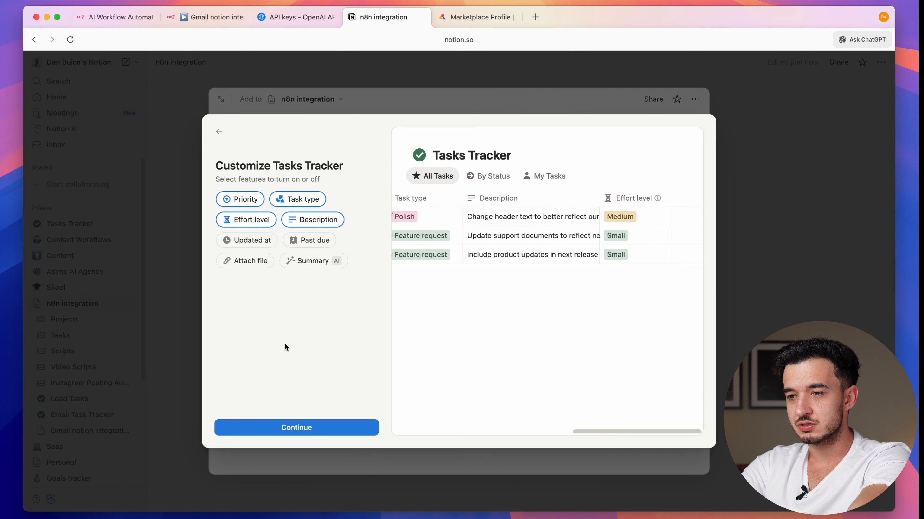
pyautogui.click(295, 424)
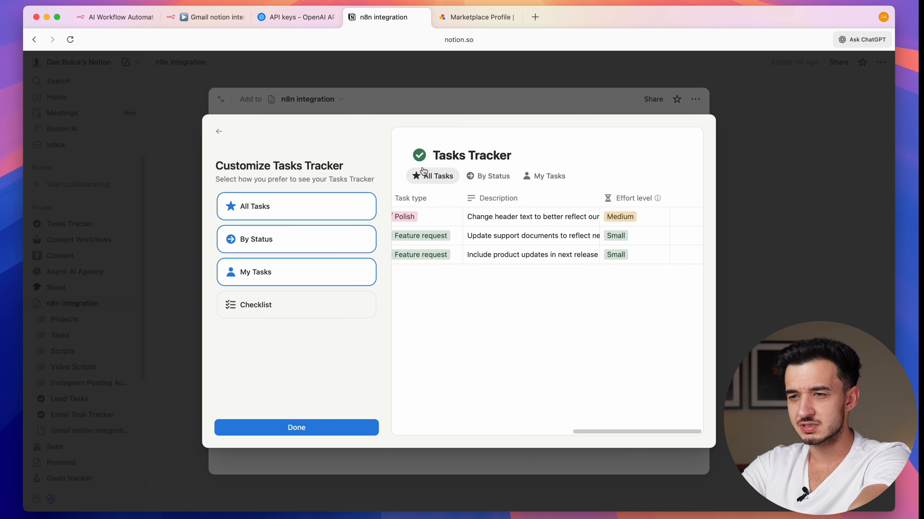
pyautogui.click(296, 428)
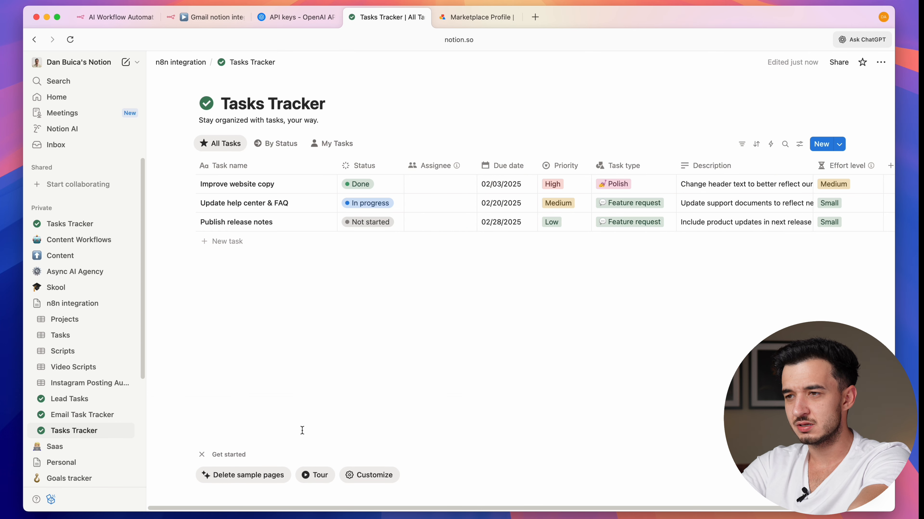
# - Select the full task type list in the AI Agent prompt's expression editor
pyautogui.moveTo(265, 237); pyautogui.dragTo(371, 325)
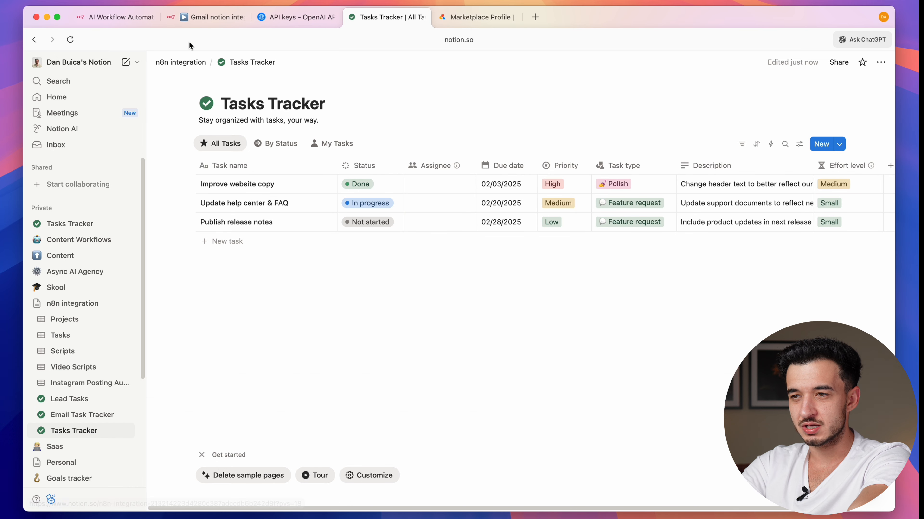
pyautogui.click(206, 17)
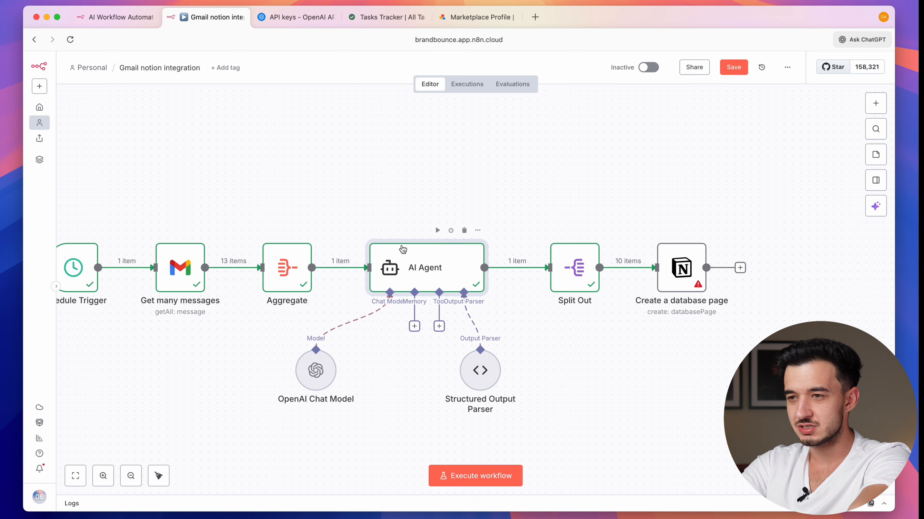
pyautogui.doubleClick(402, 247)
pyautogui.click(402, 244)
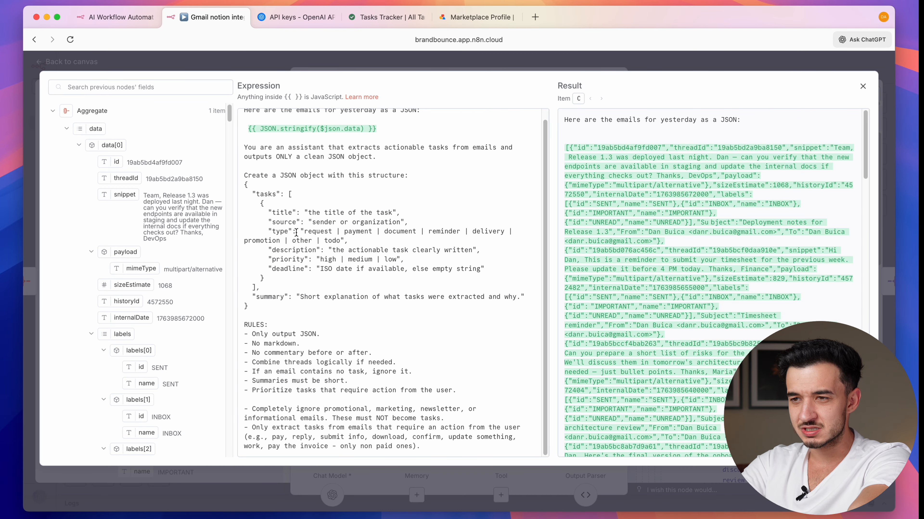
pyautogui.doubleClick(286, 232)
pyautogui.doubleClick(312, 234)
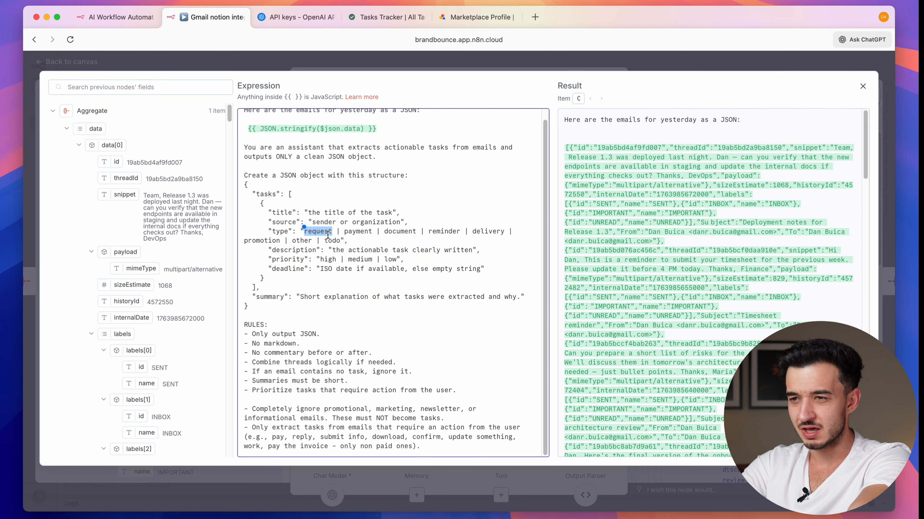
pyautogui.moveTo(341, 240); pyautogui.dragTo(304, 231)
pyautogui.press('cmd+c')
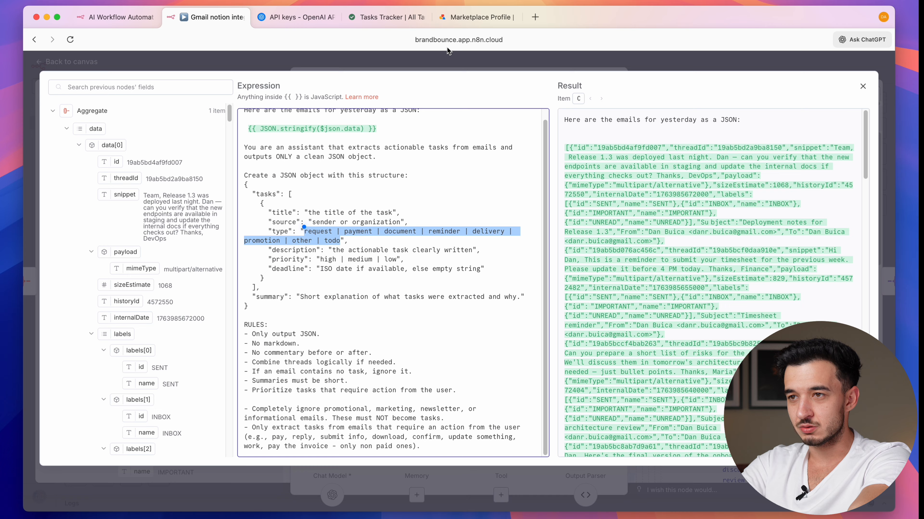
# - Paste the task type list as a new Tasks Tracker row and widen the Task name column
pyautogui.click(387, 17)
pyautogui.click(230, 241)
pyautogui.press('cmd+v')
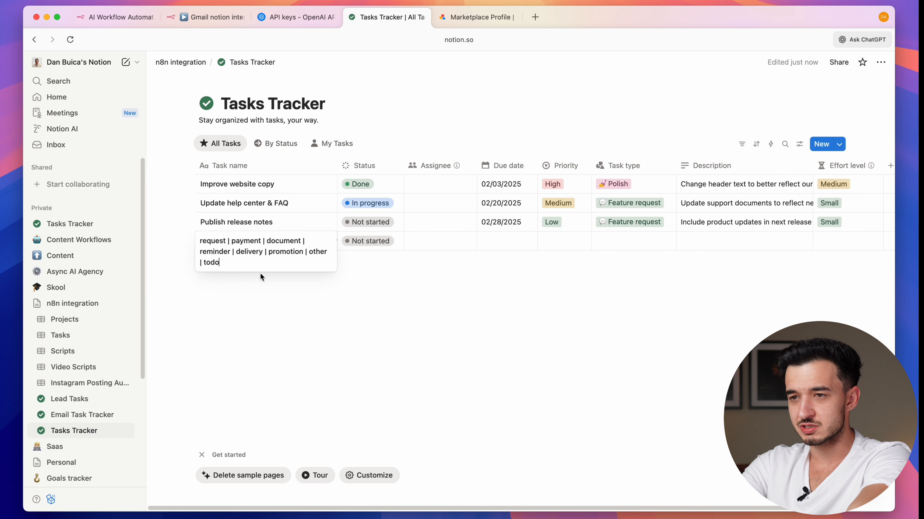
pyautogui.press('Escape')
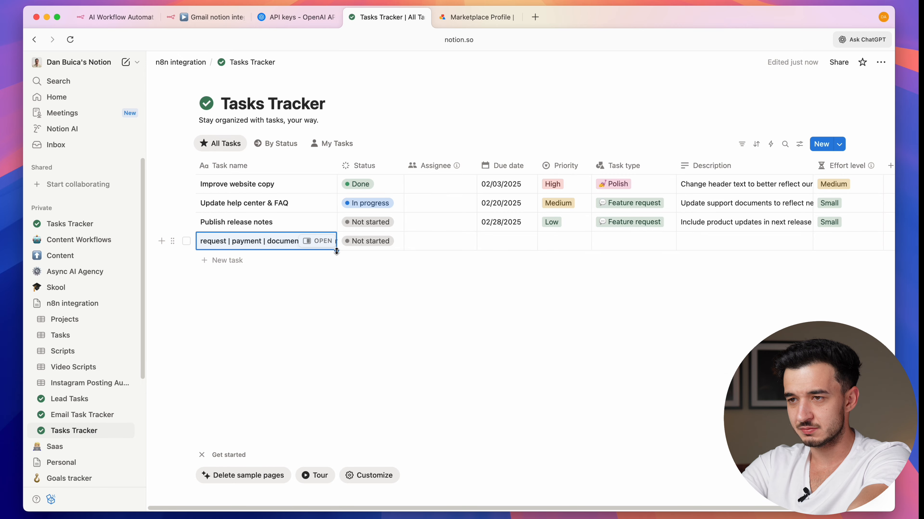
pyautogui.moveTo(336, 247); pyautogui.dragTo(467, 246)
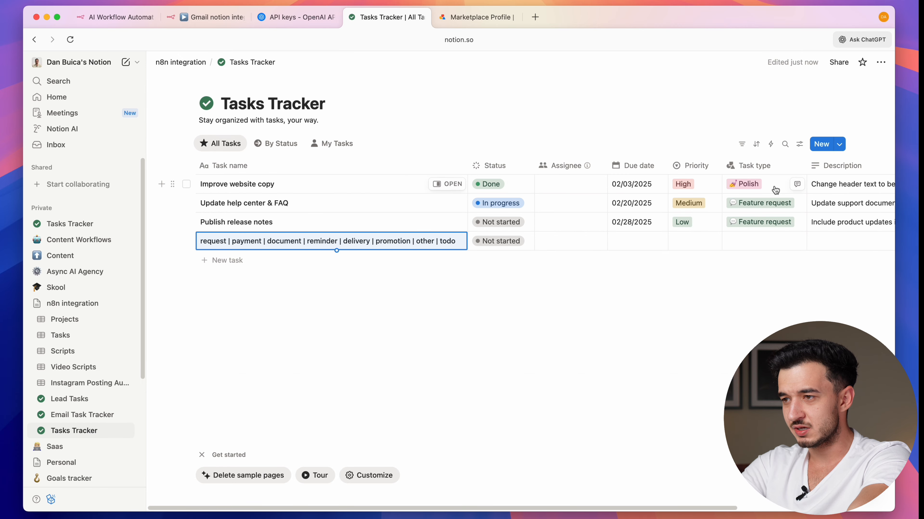
# - Delete the Bug Task type option and create request, payment, document and reminder options
pyautogui.click(775, 186)
pyautogui.click(866, 219)
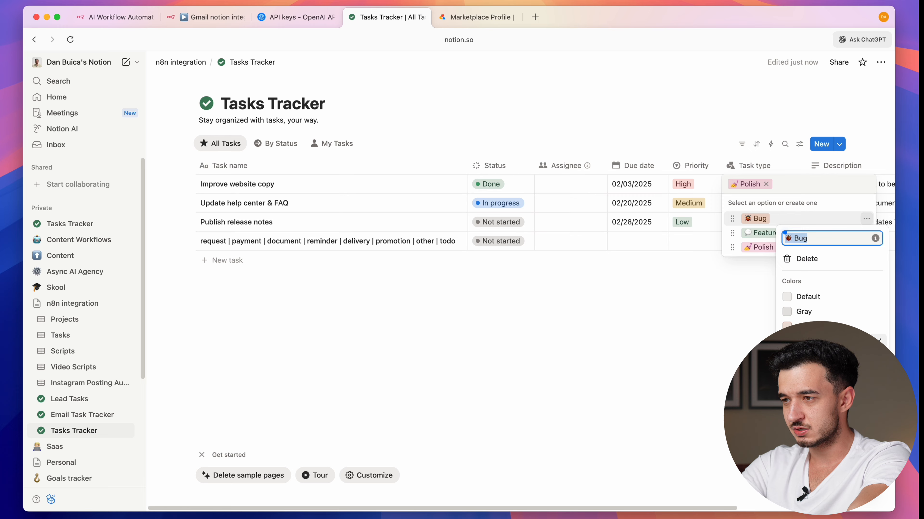
pyautogui.click(806, 259)
pyautogui.click(498, 287)
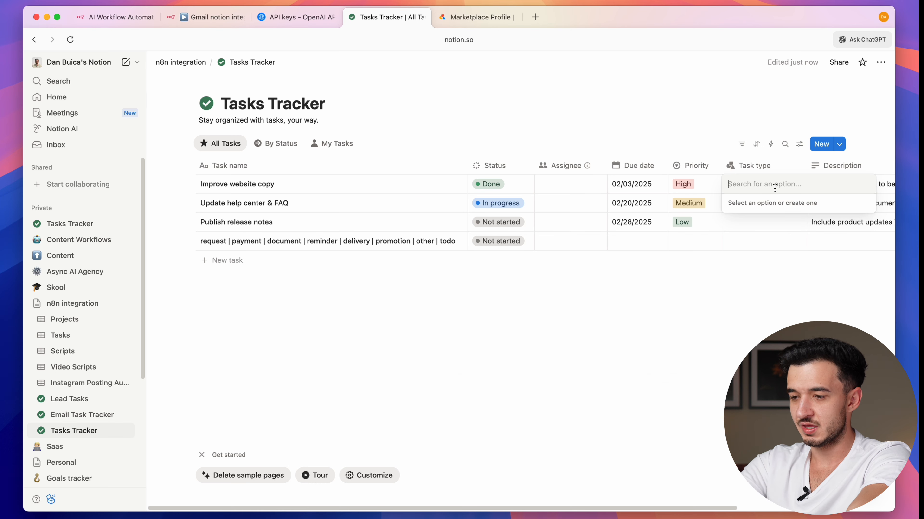
pyautogui.write('request')
pyautogui.press('Return')
pyautogui.write('payment')
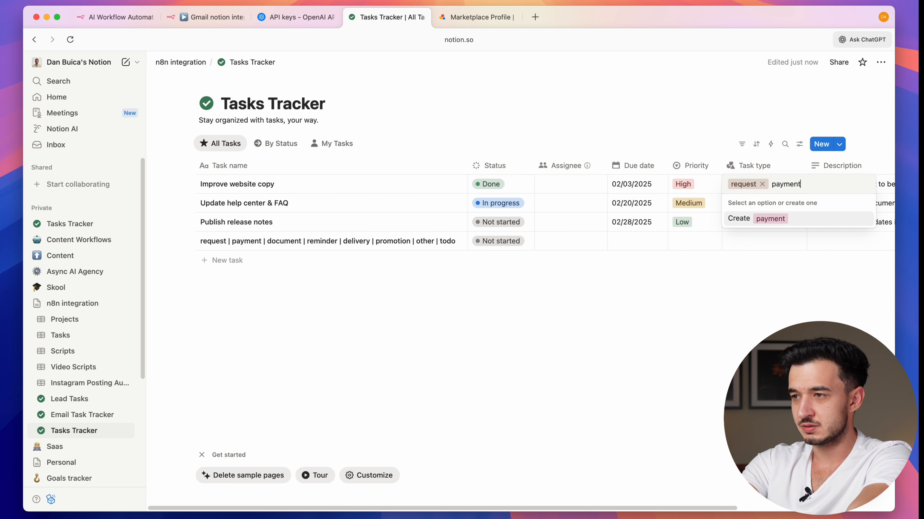
pyautogui.press('Return')
pyautogui.write('document')
pyautogui.press('Return')
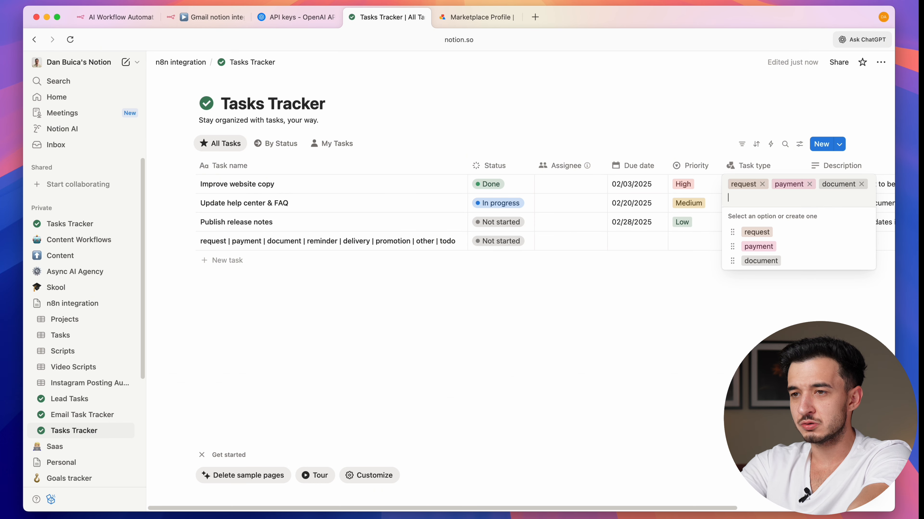
pyautogui.write('remi')
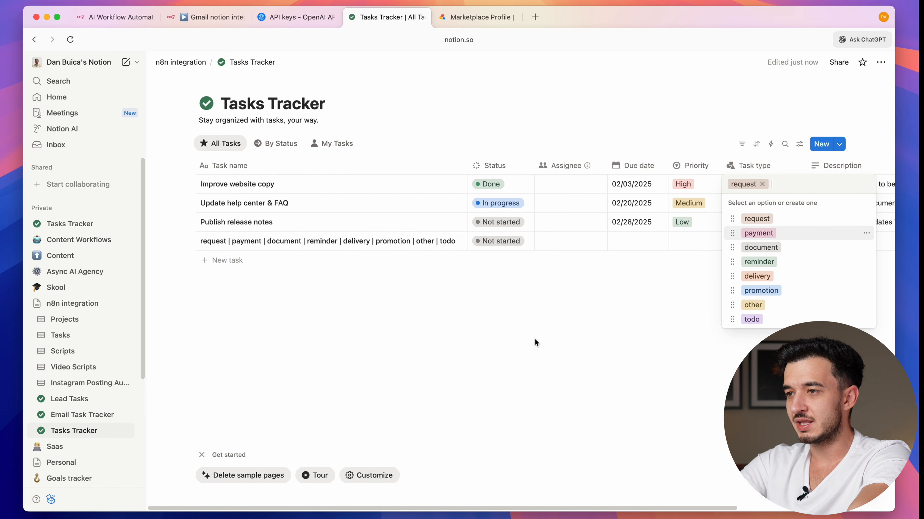
pyautogui.press('Escape')
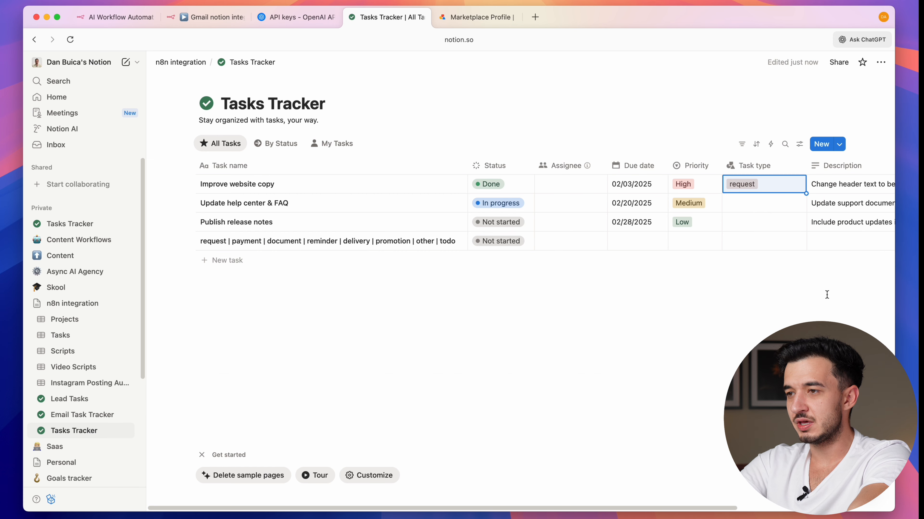
# - Select the high | medium | low priority values from the n8n prompt
pyautogui.click(732, 204)
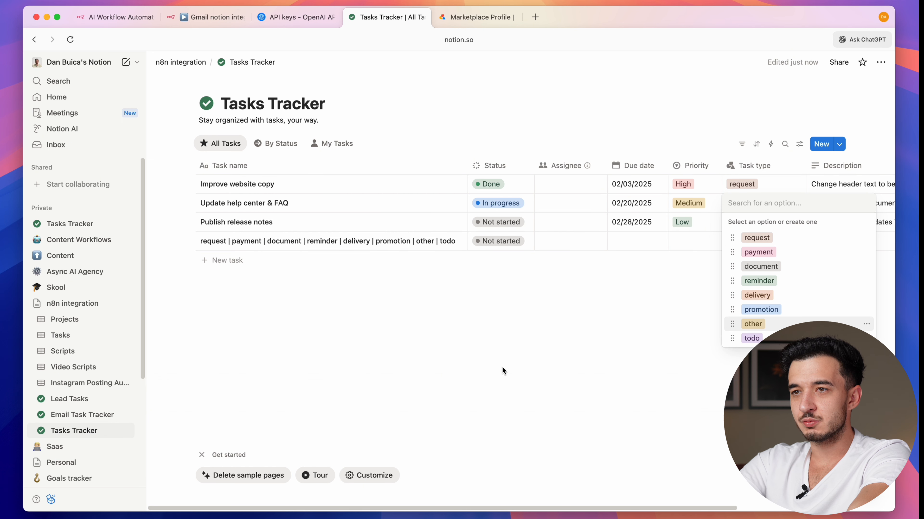
pyautogui.press('Escape')
pyautogui.click(215, 23)
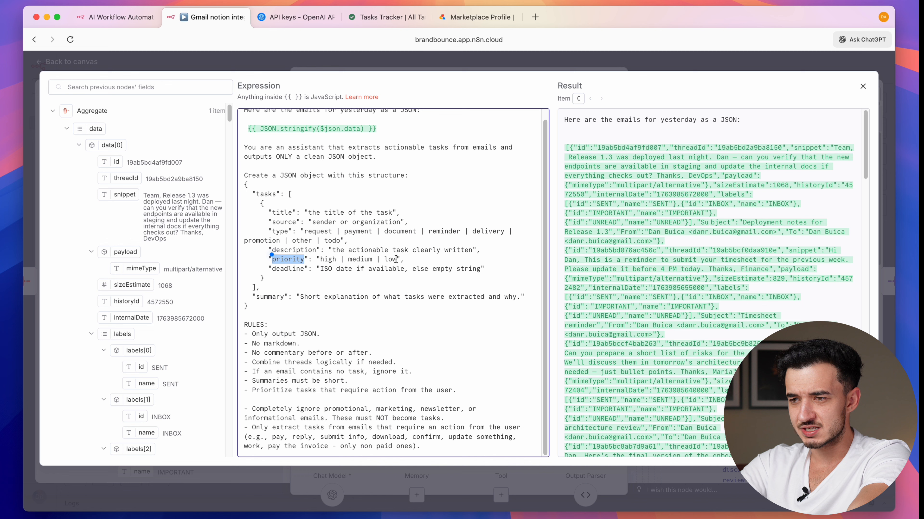
pyautogui.moveTo(397, 259); pyautogui.dragTo(321, 256)
pyautogui.press('super+c')
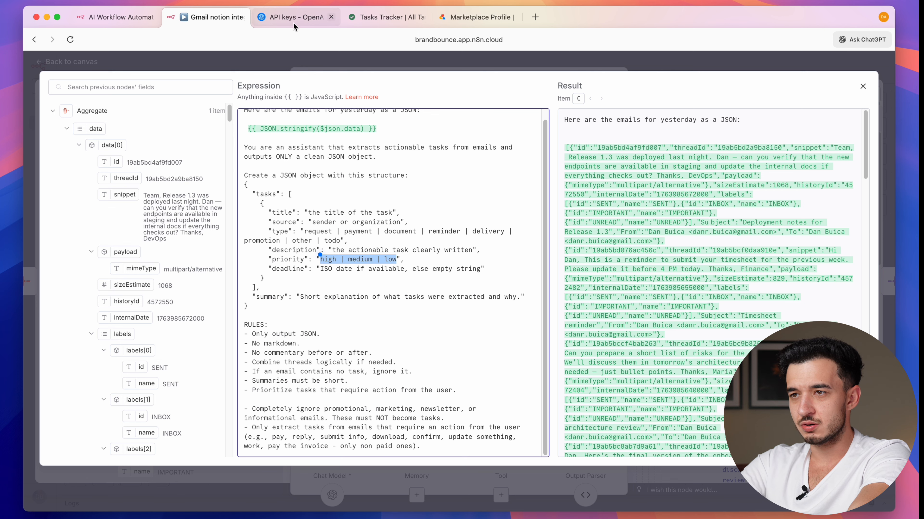
pyautogui.click(387, 17)
# - Paste the priority values into the fourth task's name
pyautogui.tripleClick(309, 244)
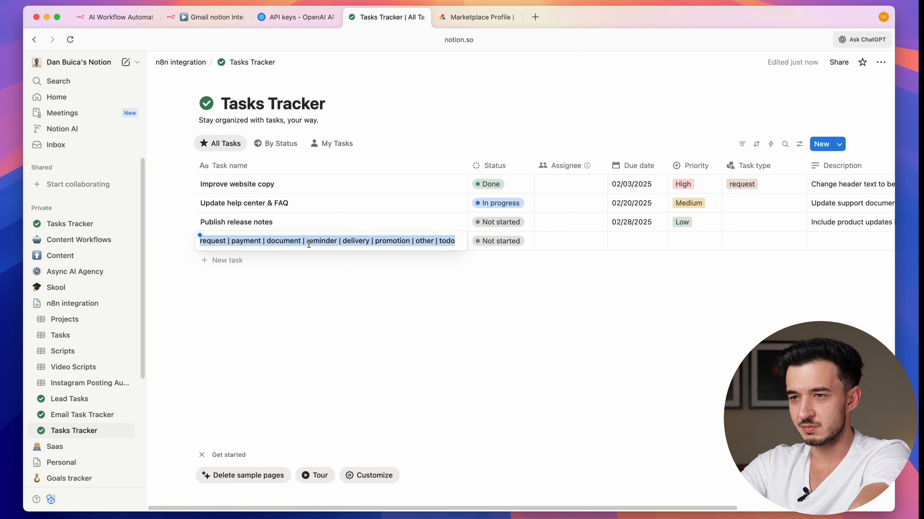
pyautogui.press('super+v')
pyautogui.press('Escape')
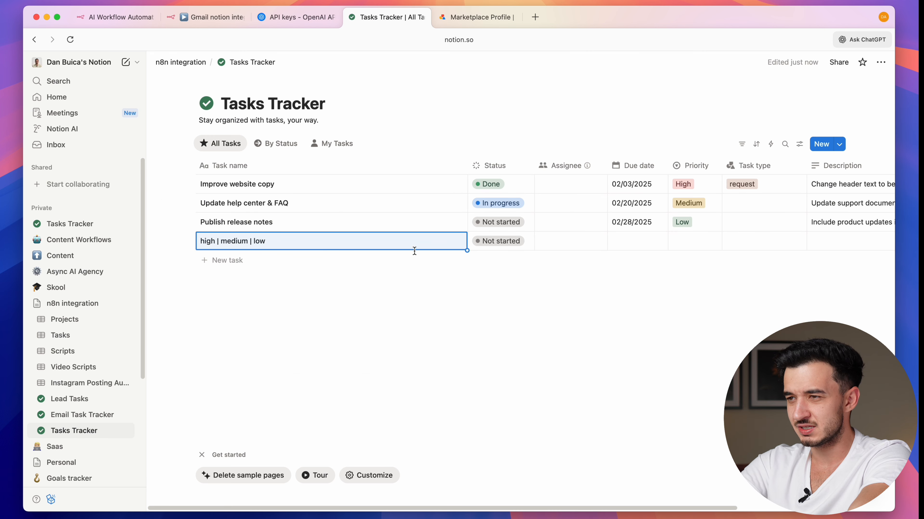
# - Rename the High priority option to lowercase 'high'
pyautogui.click(686, 186)
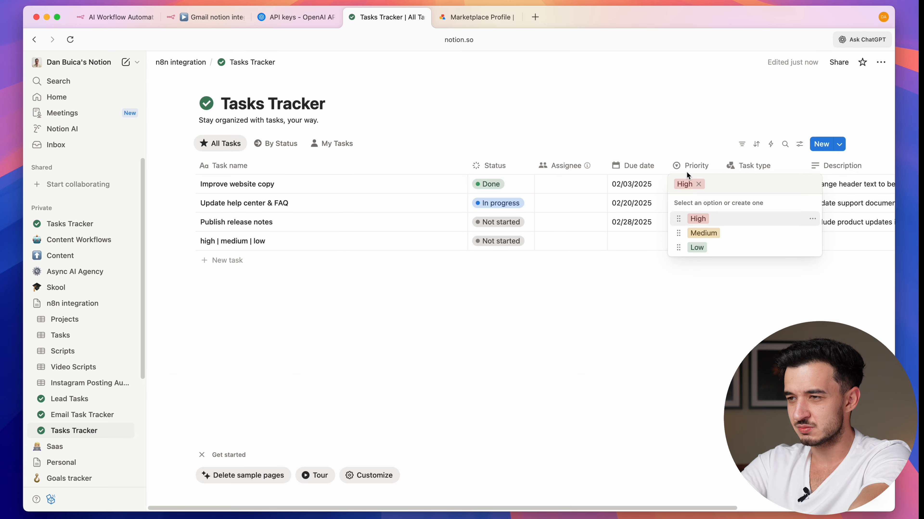
pyautogui.click(812, 220)
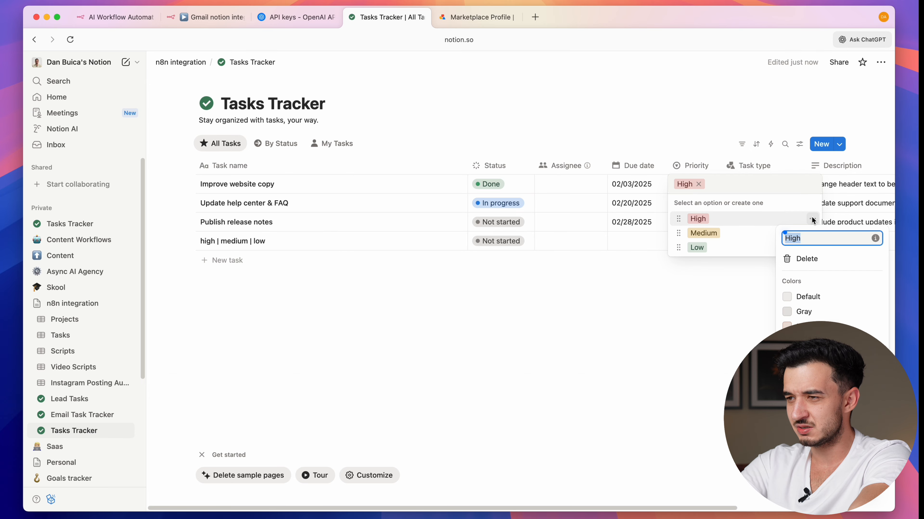
pyautogui.click(791, 242)
pyautogui.press('BackSpace')
pyautogui.write('h')
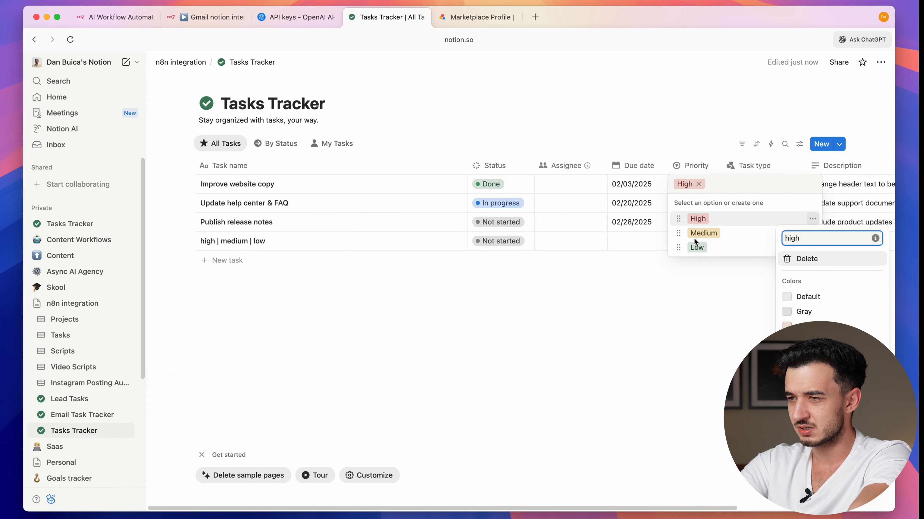
pyautogui.press('Escape')
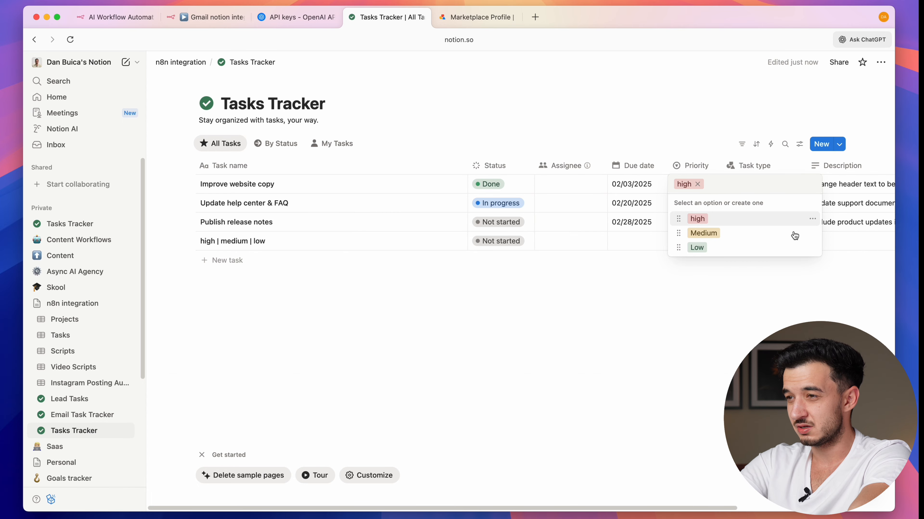
# - Retitle the database 'Gmail notion integration' and select its four sample task rows
pyautogui.press('super+2')
pyautogui.hscroll(3, 466, 182)
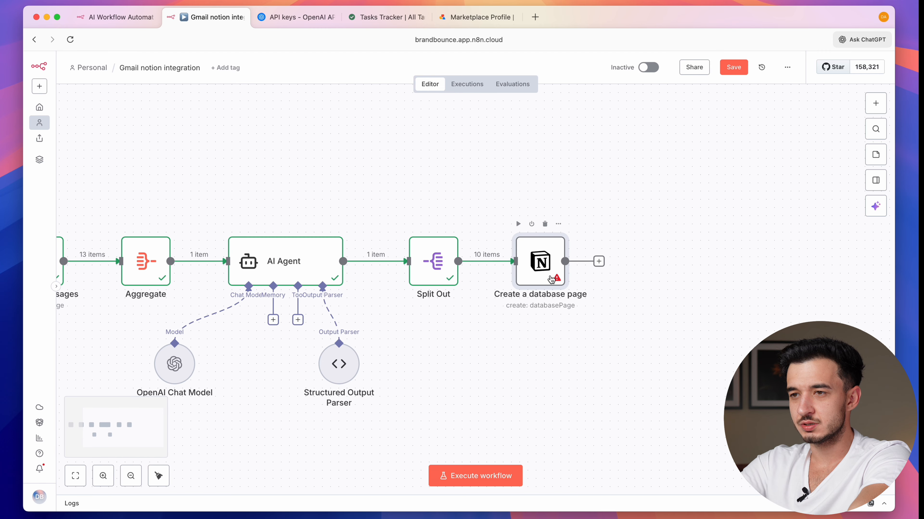
pyautogui.doubleClick(552, 279)
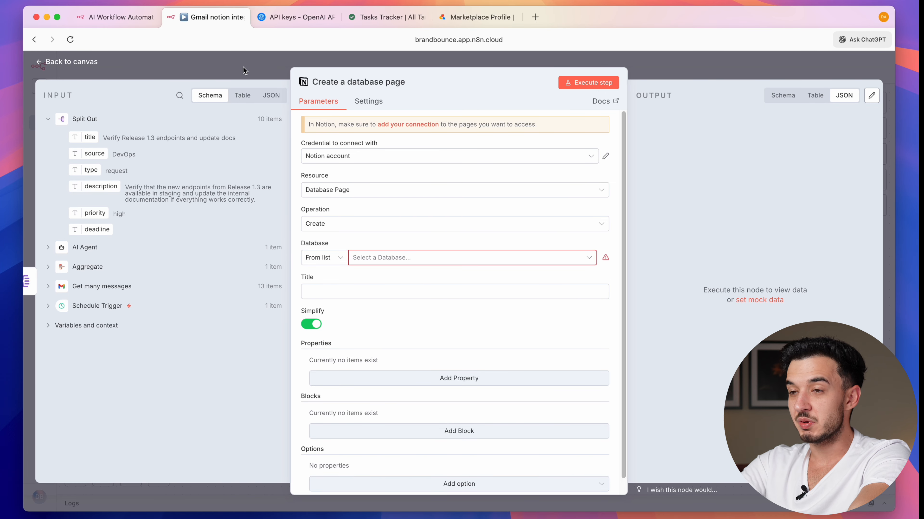
pyautogui.click(371, 17)
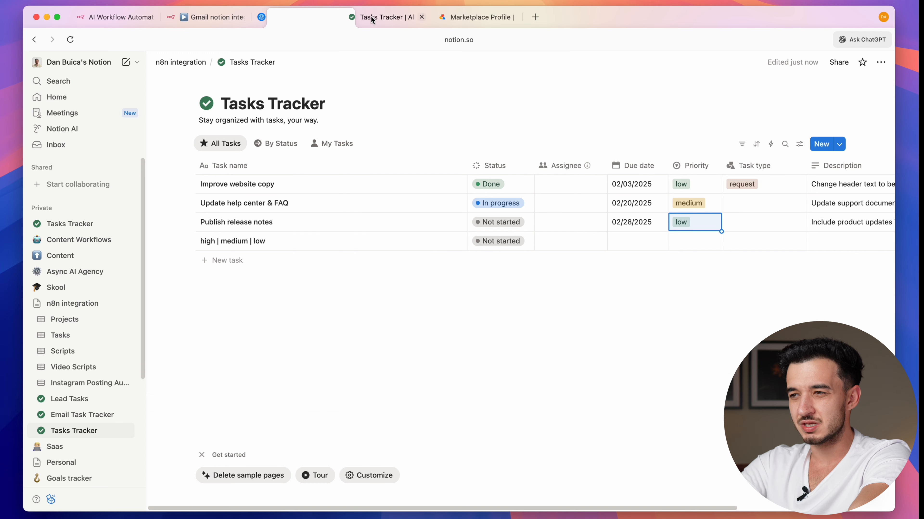
pyautogui.tripleClick(298, 105)
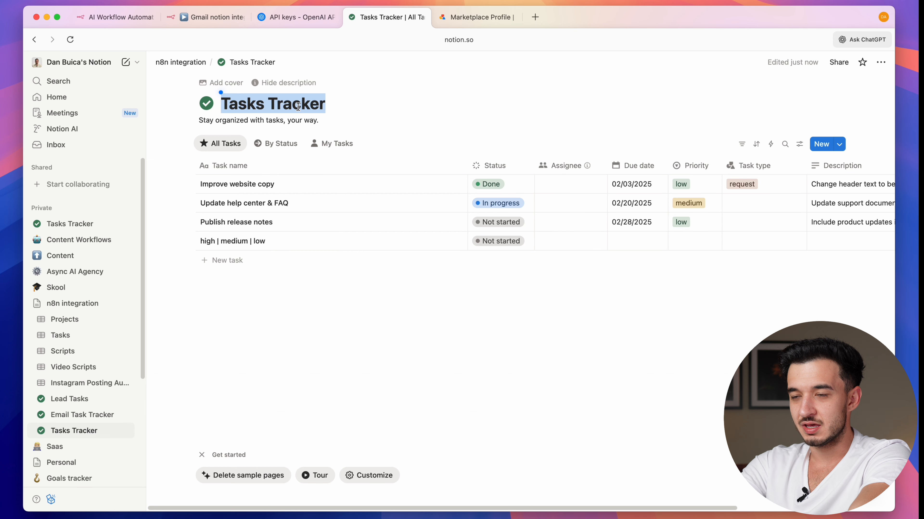
pyautogui.write('Gmail notion integration')
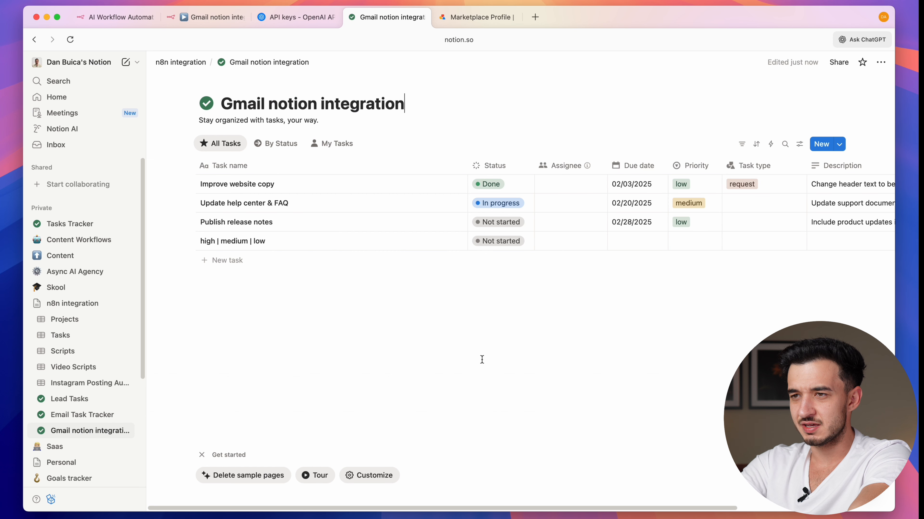
pyautogui.moveTo(424, 346); pyautogui.dragTo(252, 190)
# - Delete the sample tasks and pick 'Gmail notion integration' as the Notion node's database
pyautogui.press('BackSpace')
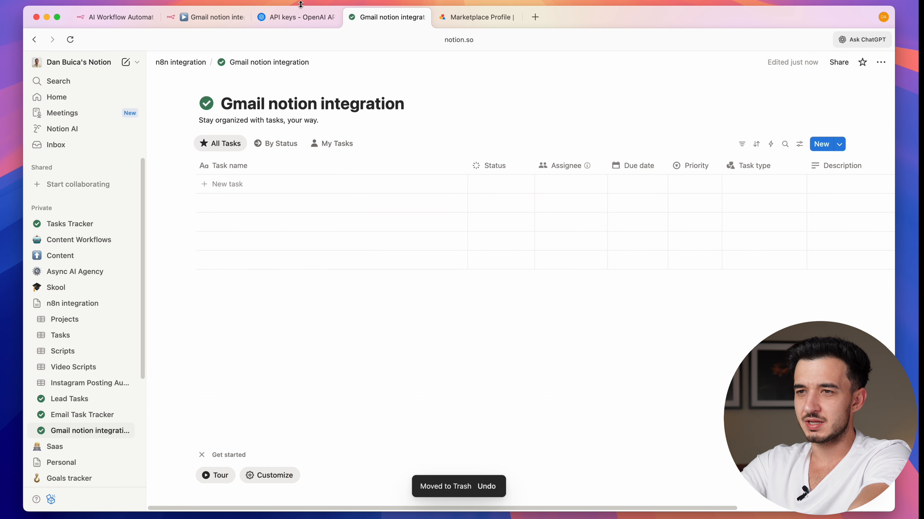
pyautogui.click(203, 18)
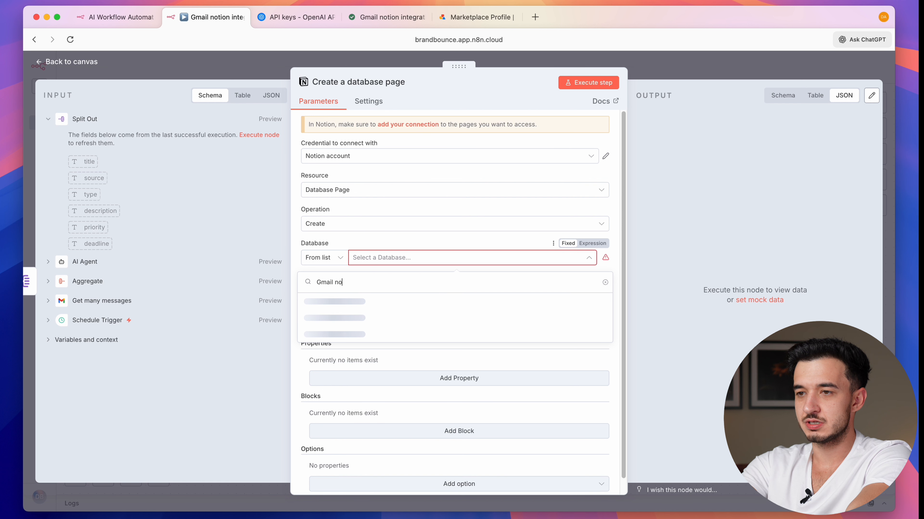
pyautogui.write('integration')
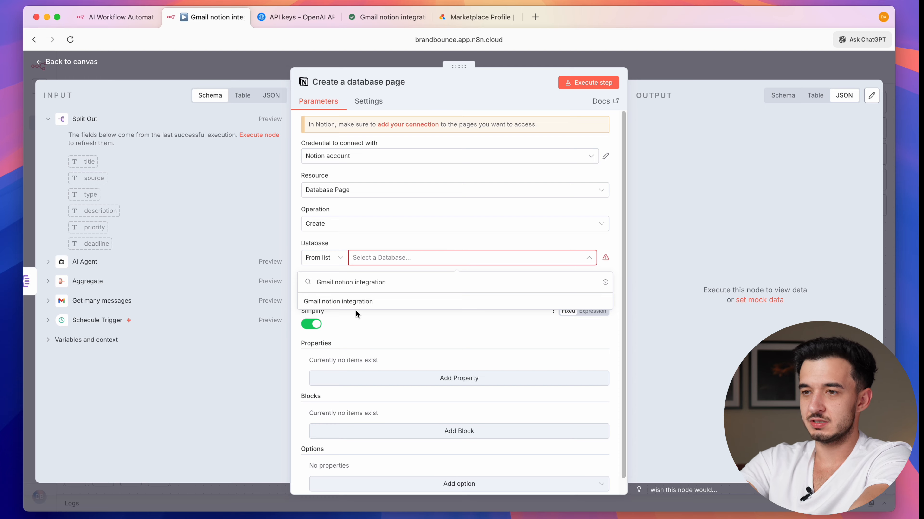
pyautogui.click(358, 307)
# - Reopen the Create a database page node and execute the previous nodes to load input data
pyautogui.scroll(-1, 349, 295)
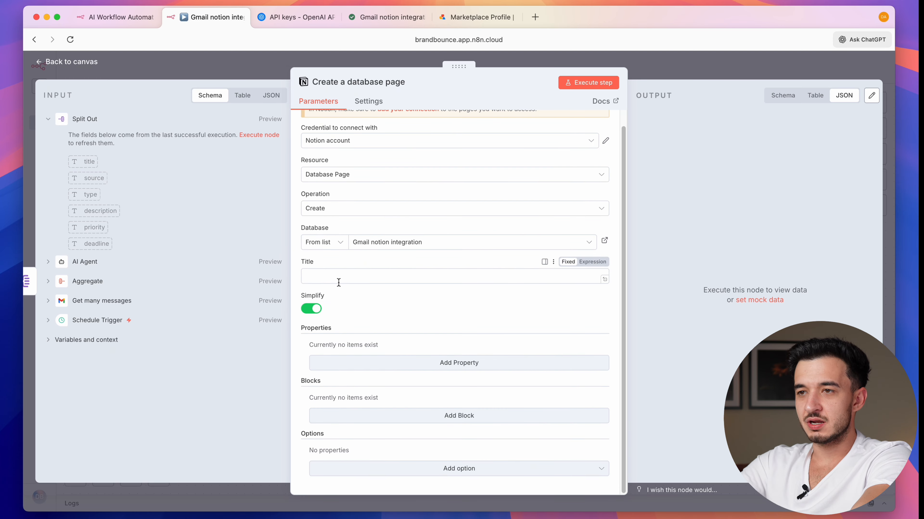
pyautogui.click(408, 62)
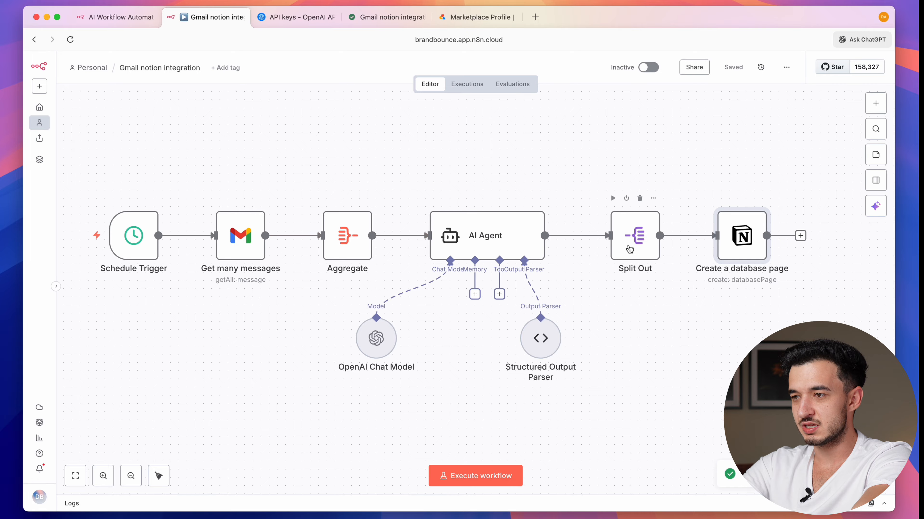
pyautogui.doubleClick(746, 243)
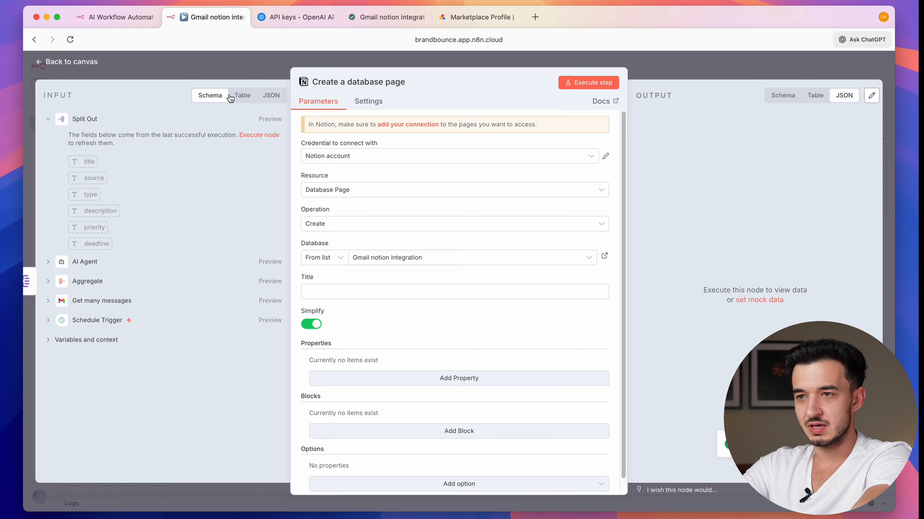
pyautogui.click(258, 136)
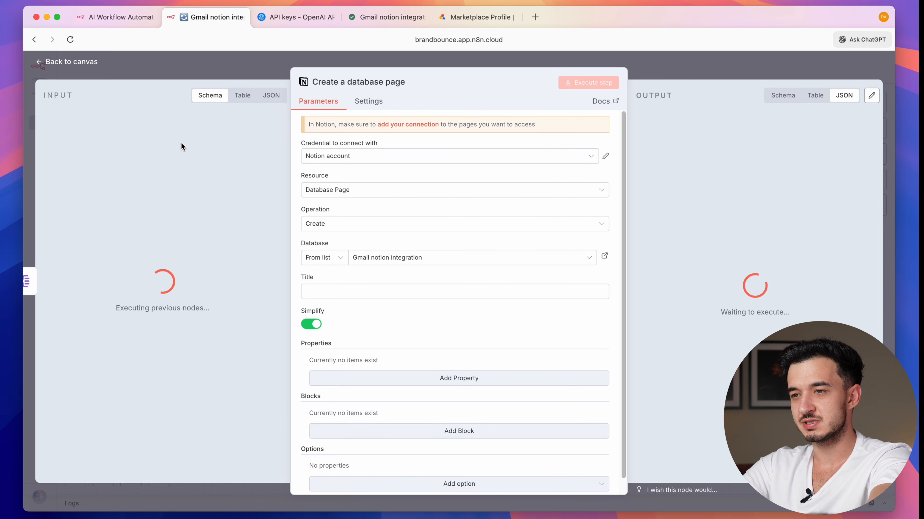
# - Map the task's title to the page title and its description to the Description property
pyautogui.click(345, 295)
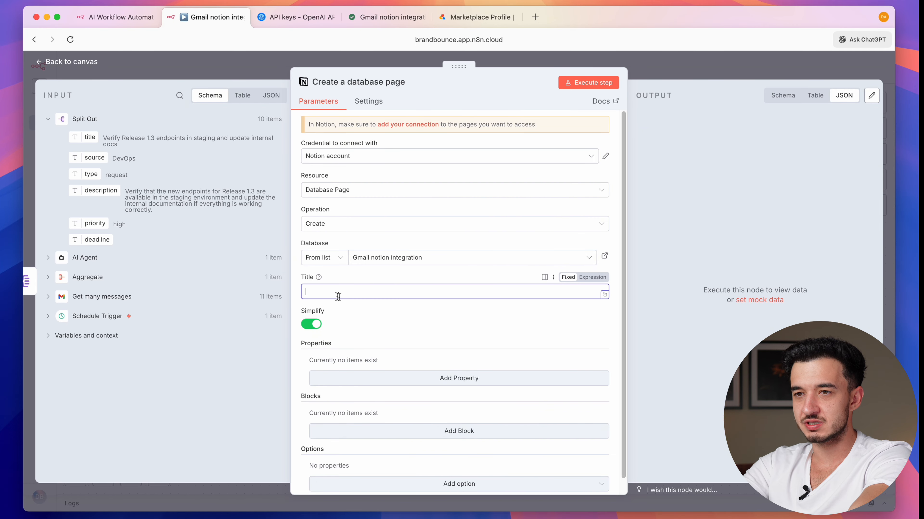
pyautogui.moveTo(94, 139); pyautogui.dragTo(324, 298)
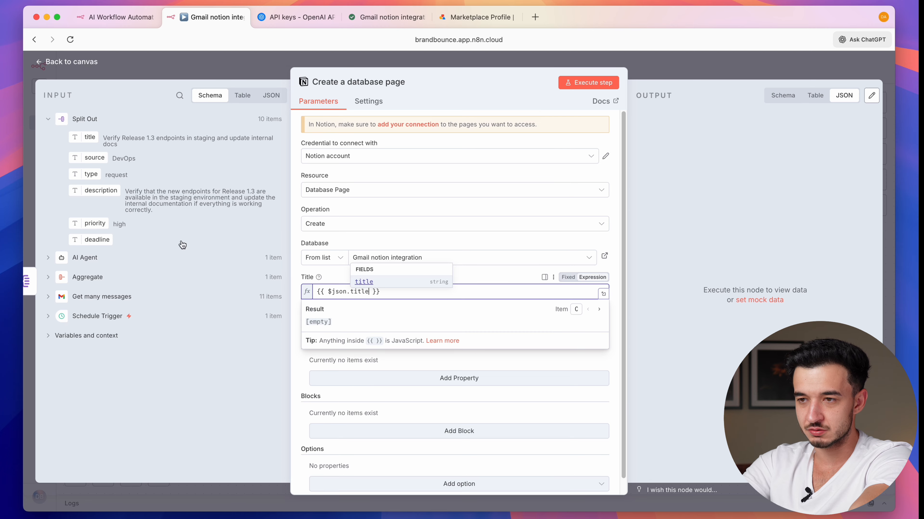
pyautogui.click(409, 378)
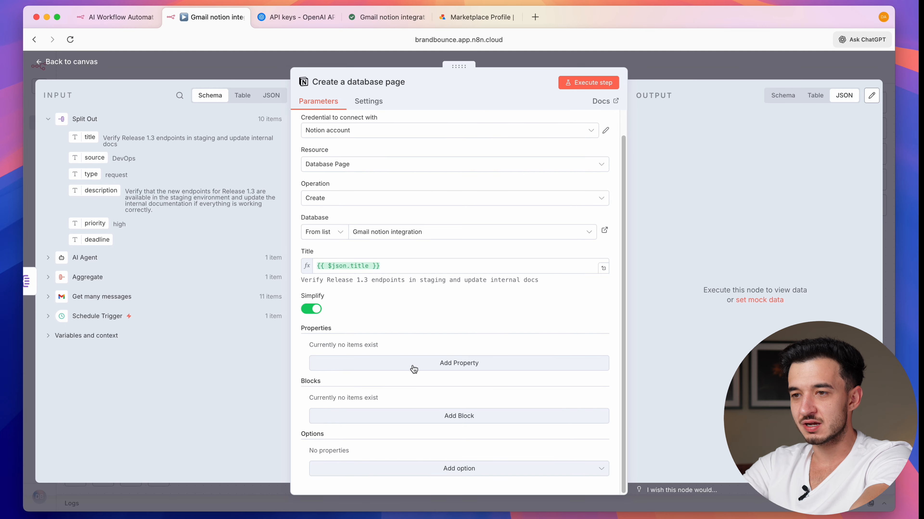
pyautogui.click(437, 364)
pyautogui.click(436, 360)
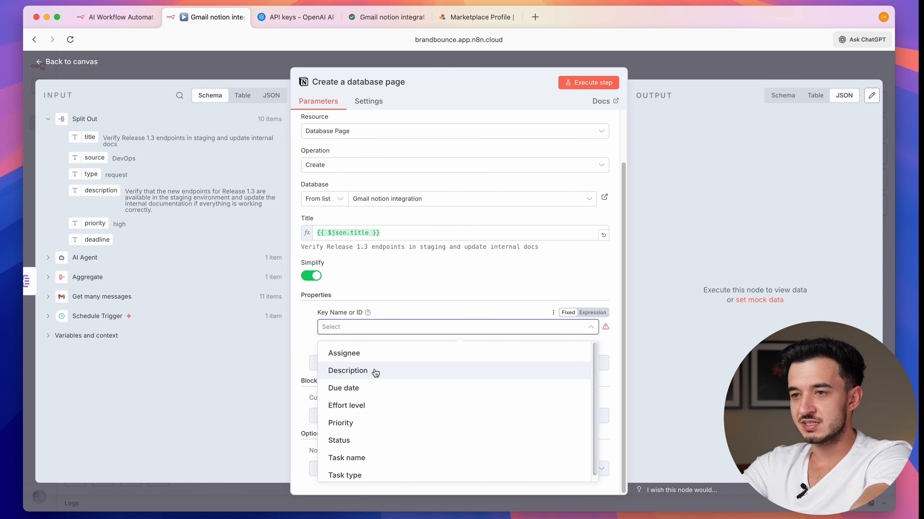
pyautogui.click(349, 371)
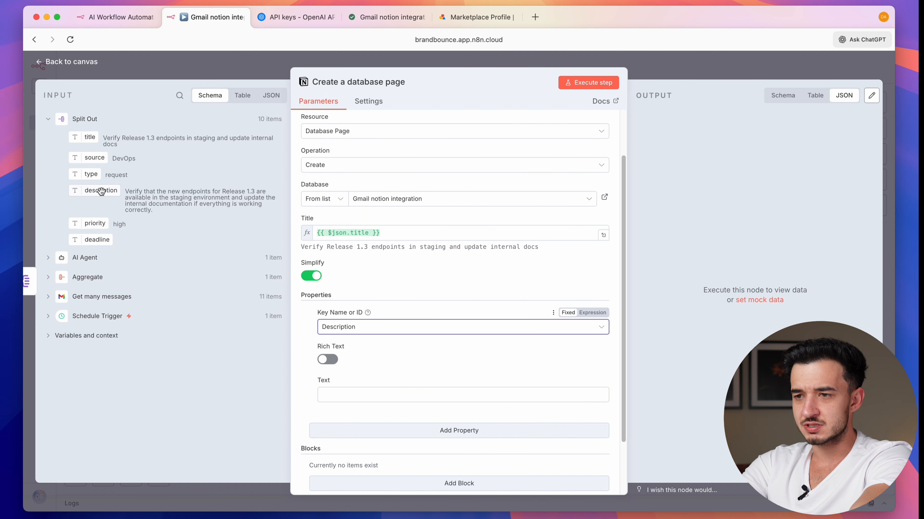
pyautogui.moveTo(101, 191); pyautogui.dragTo(364, 395)
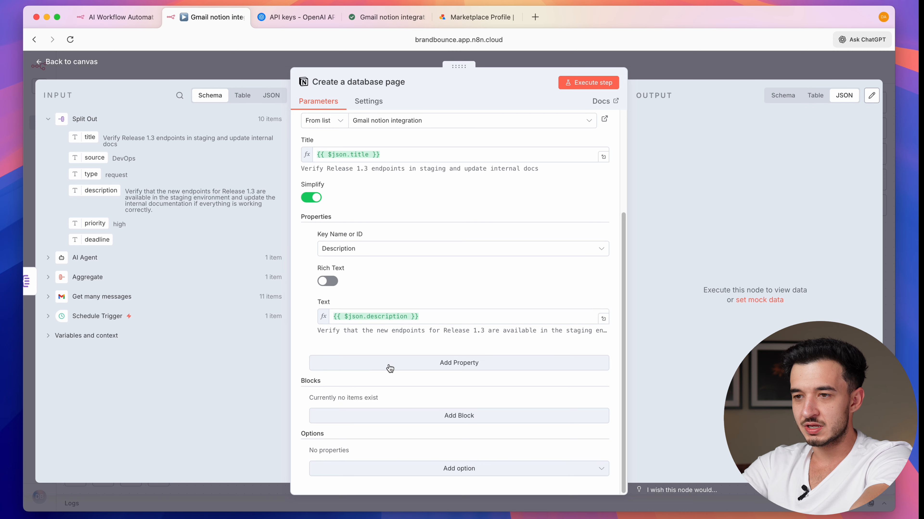
# - Add Priority and Task type page properties
pyautogui.click(389, 366)
pyautogui.click(355, 381)
pyautogui.click(366, 309)
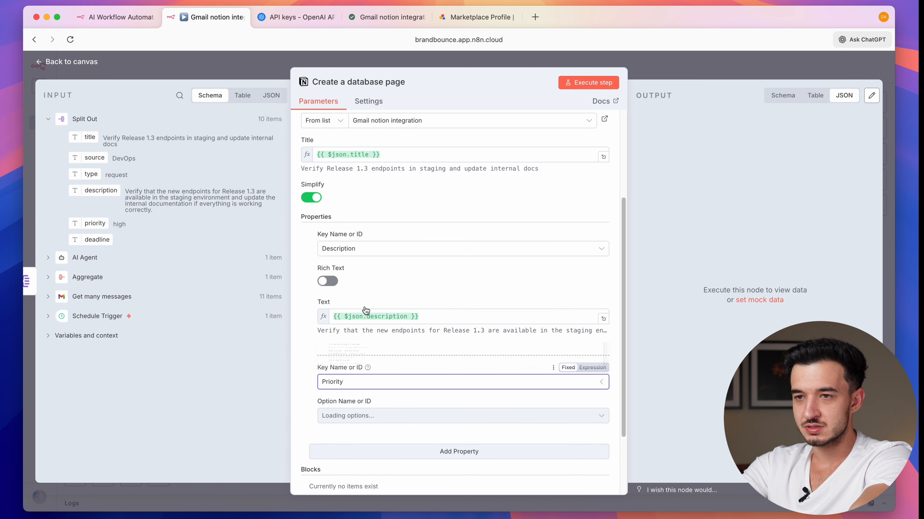
pyautogui.click(364, 451)
pyautogui.click(361, 382)
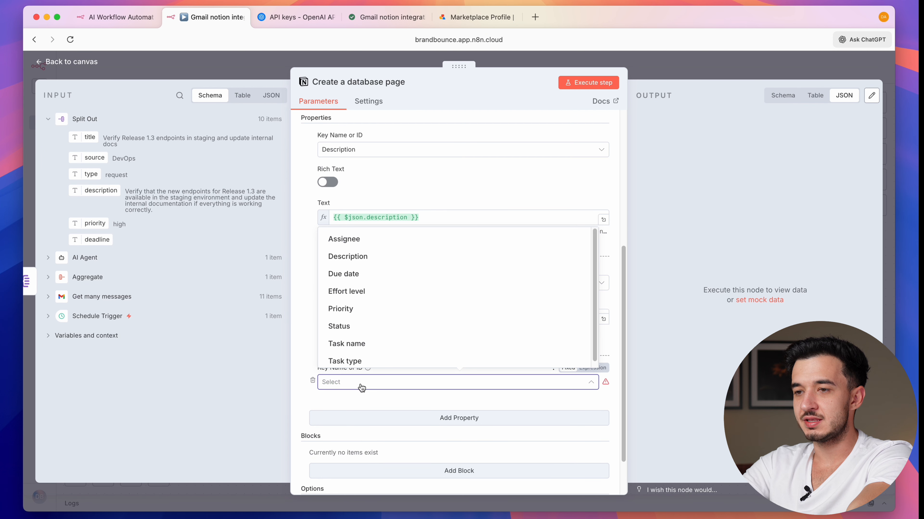
pyautogui.click(364, 361)
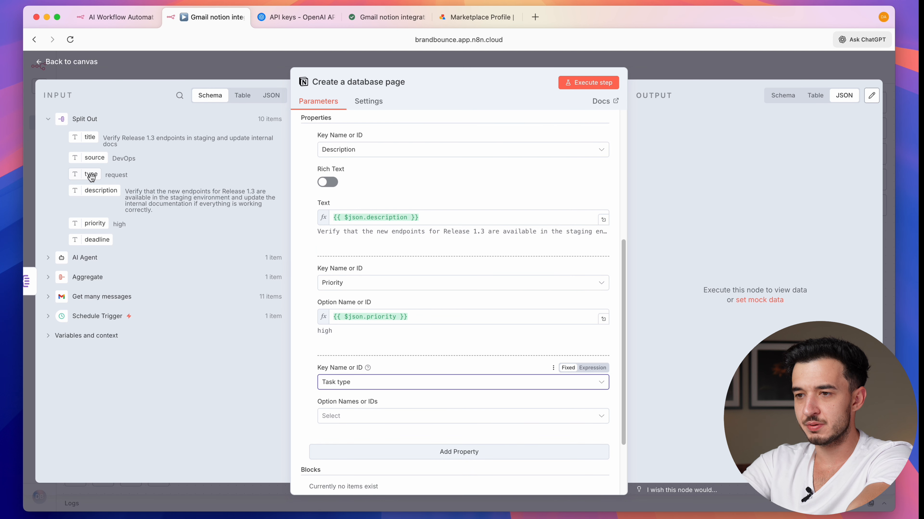
# - Add a Status property set to Not started and remove the extra empty property
pyautogui.click(364, 382)
pyautogui.click(367, 333)
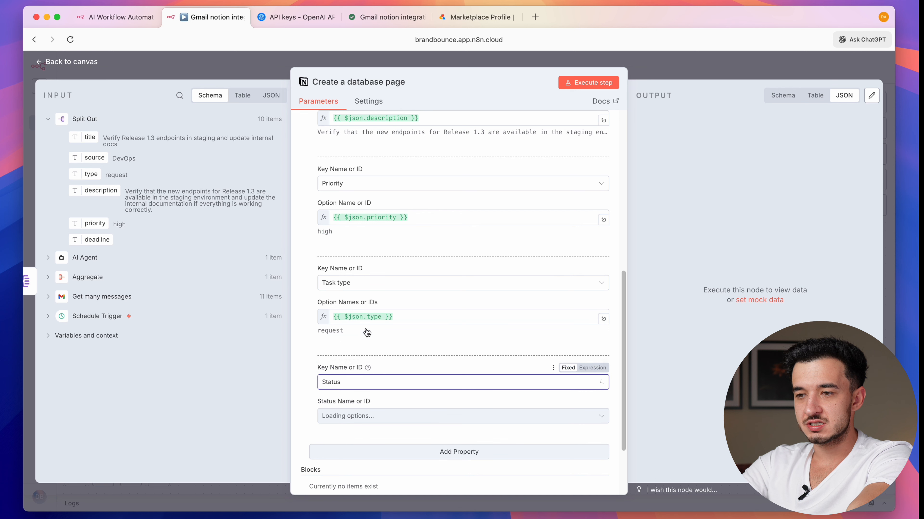
pyautogui.click(360, 416)
pyautogui.click(359, 443)
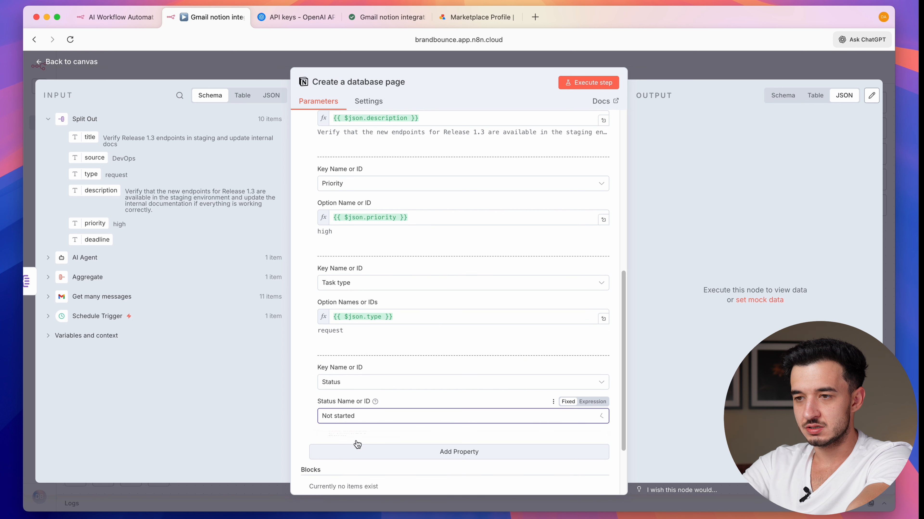
pyautogui.click(358, 448)
pyautogui.click(312, 408)
pyautogui.scroll(-1, 310, 343)
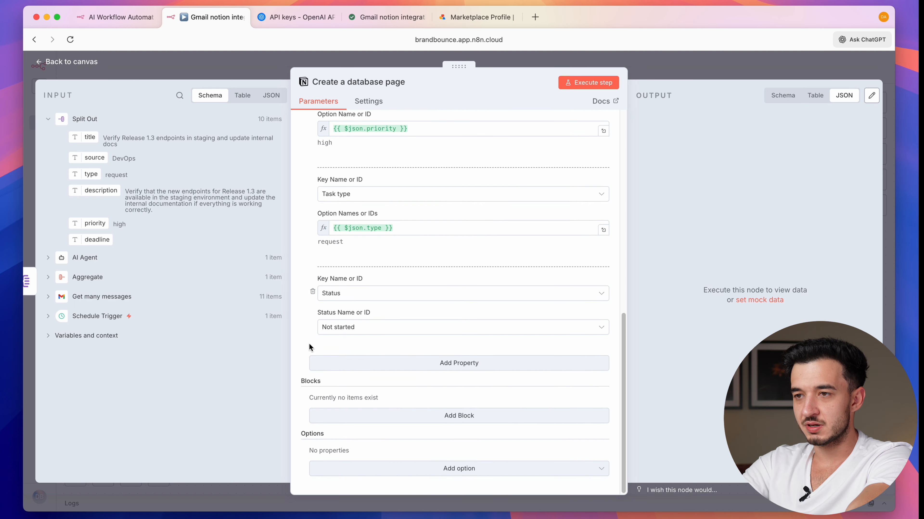
pyautogui.scroll(10, 308, 344)
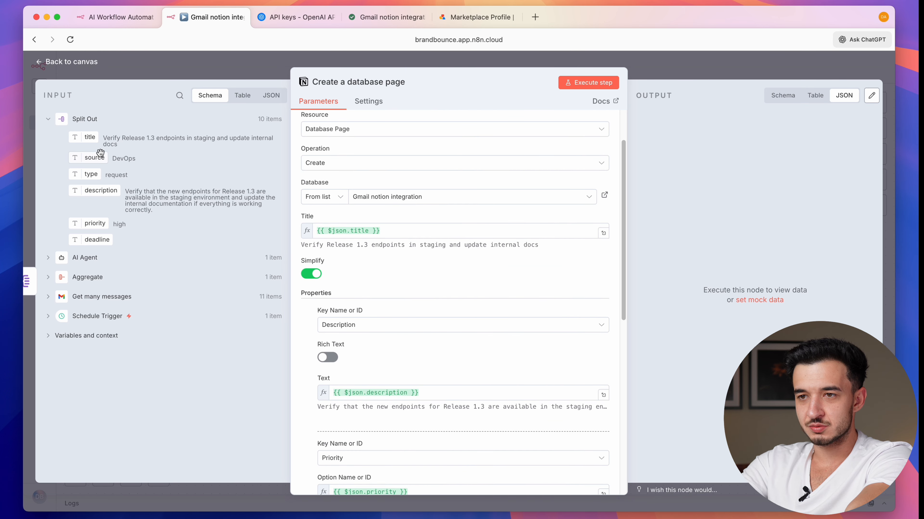
# - Prefix the title with the email source as 'source - title' and create the ten task pages
pyautogui.moveTo(100, 154); pyautogui.dragTo(319, 236)
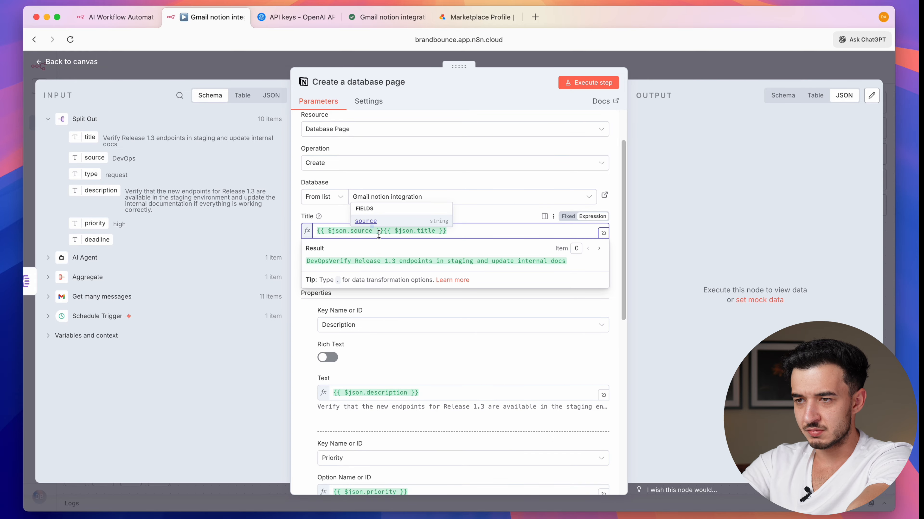
pyautogui.write('-')
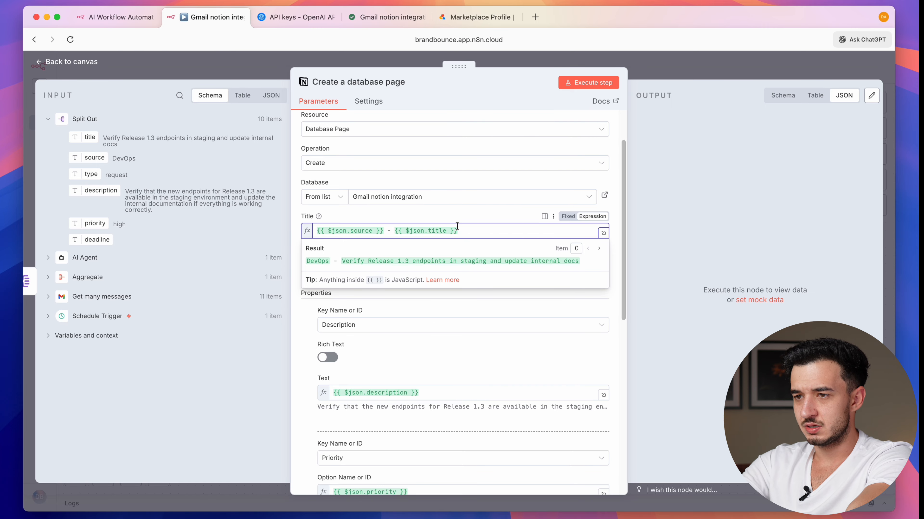
pyautogui.click(601, 81)
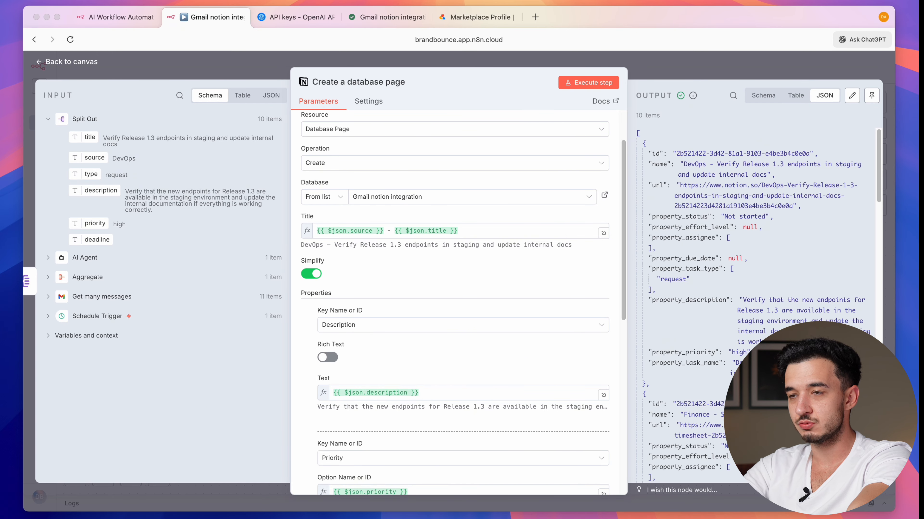
pyautogui.click(388, 17)
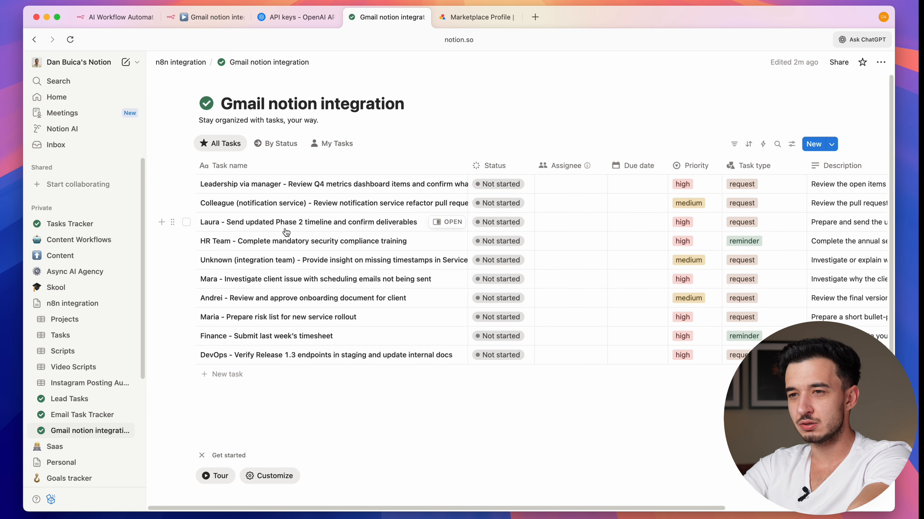
# - Review the ten new Notion tasks, widening the Task name column to show full titles
pyautogui.hscroll(5, 364, 236)
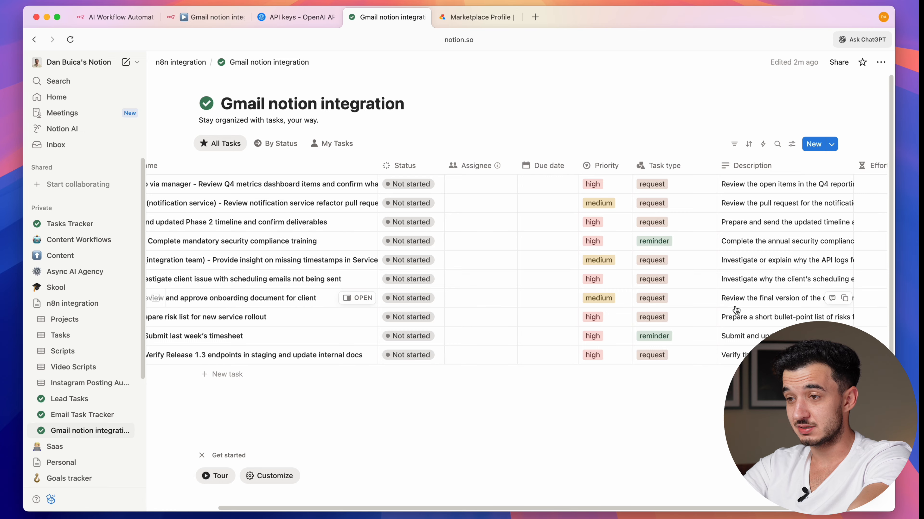
pyautogui.hscroll(-5, 406, 204)
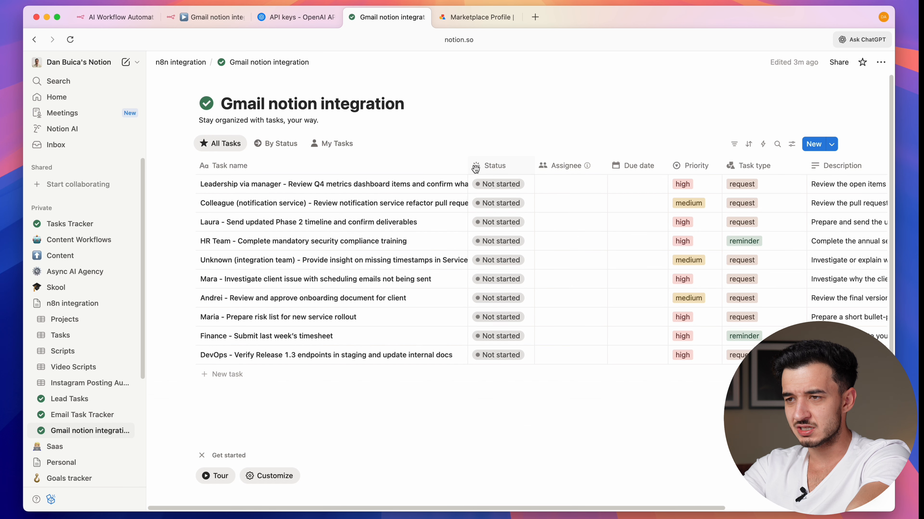
pyautogui.moveTo(470, 170); pyautogui.dragTo(621, 170)
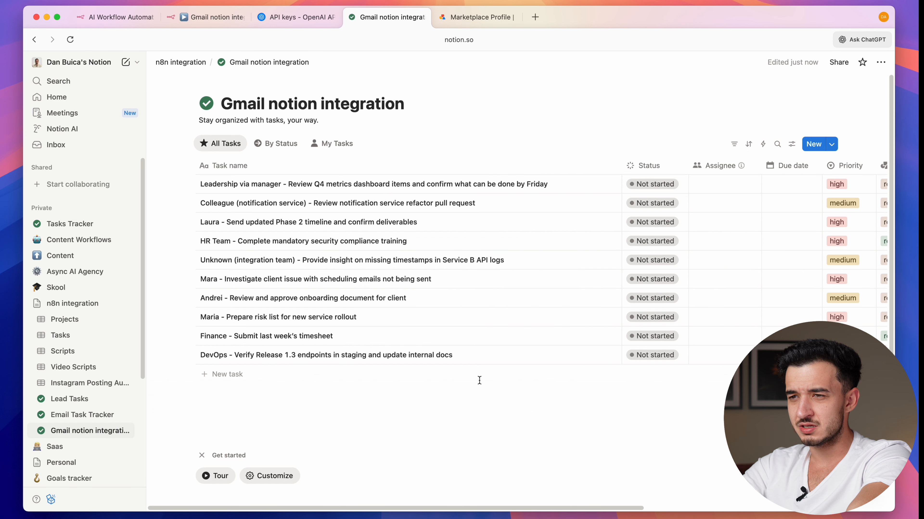
pyautogui.hscroll(2, 480, 380)
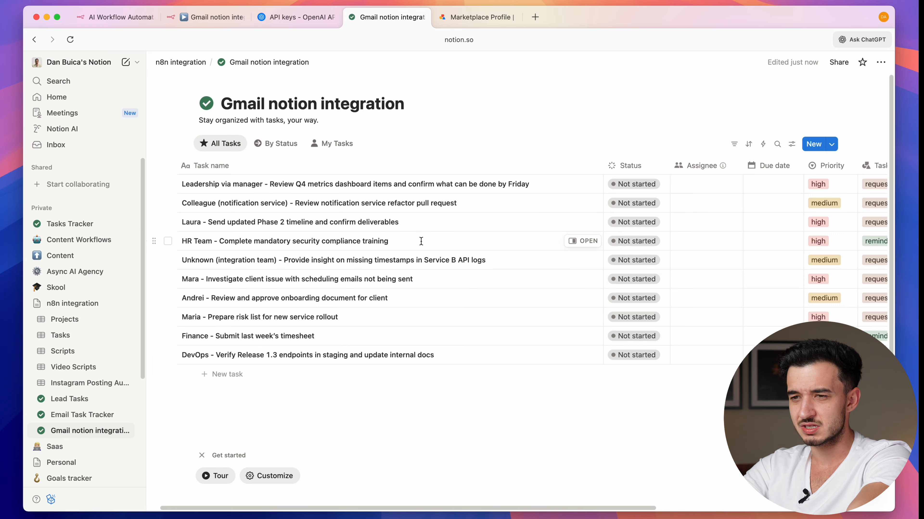
pyautogui.hscroll(10, 567, 263)
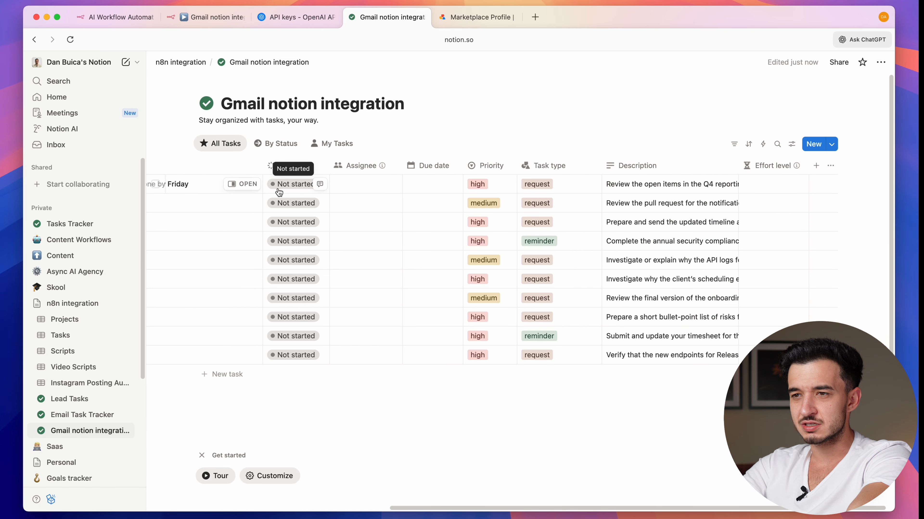
pyautogui.click(279, 184)
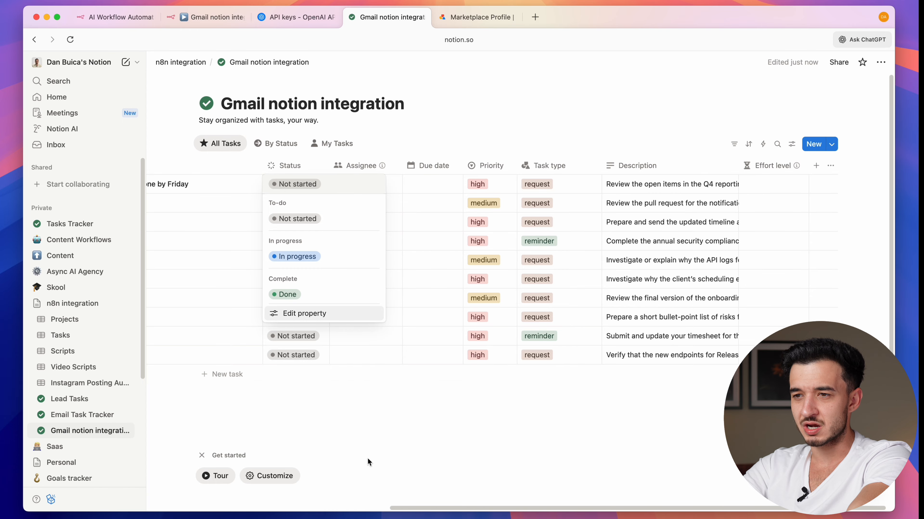
pyautogui.click(367, 178)
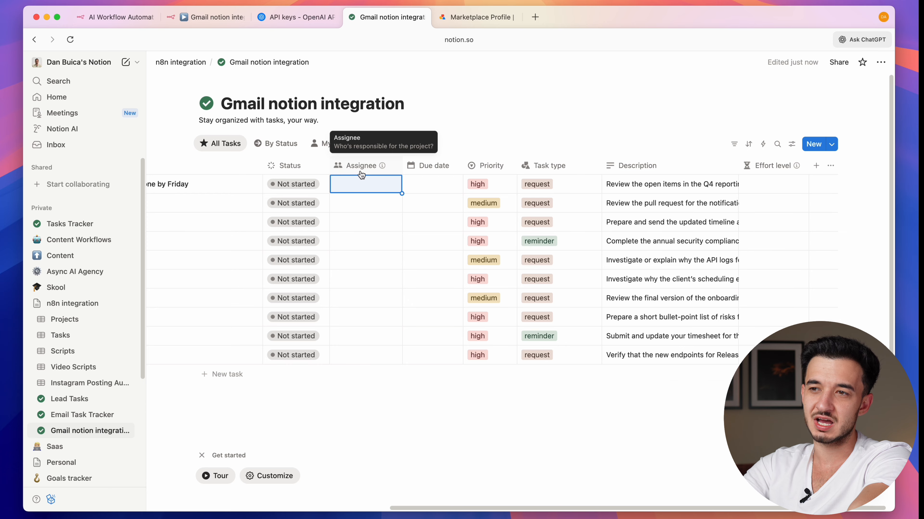
pyautogui.click(454, 144)
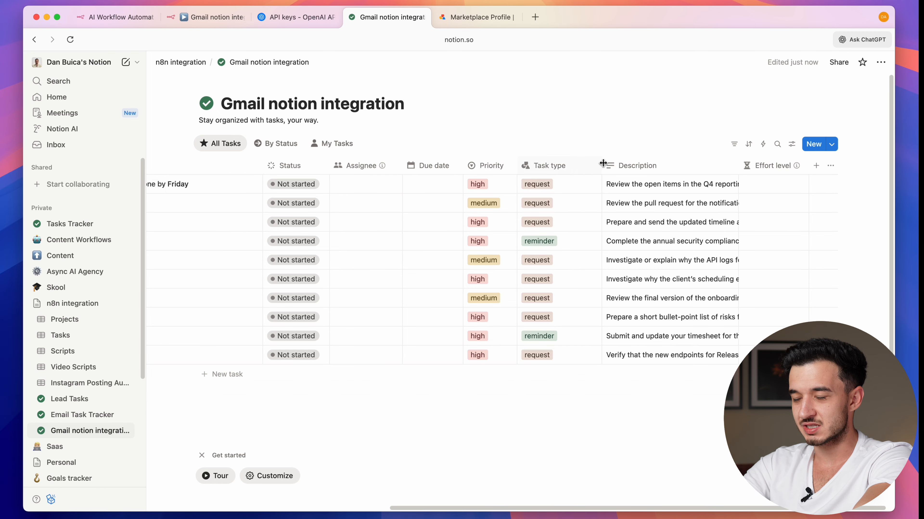
pyautogui.hscroll(-10, 602, 163)
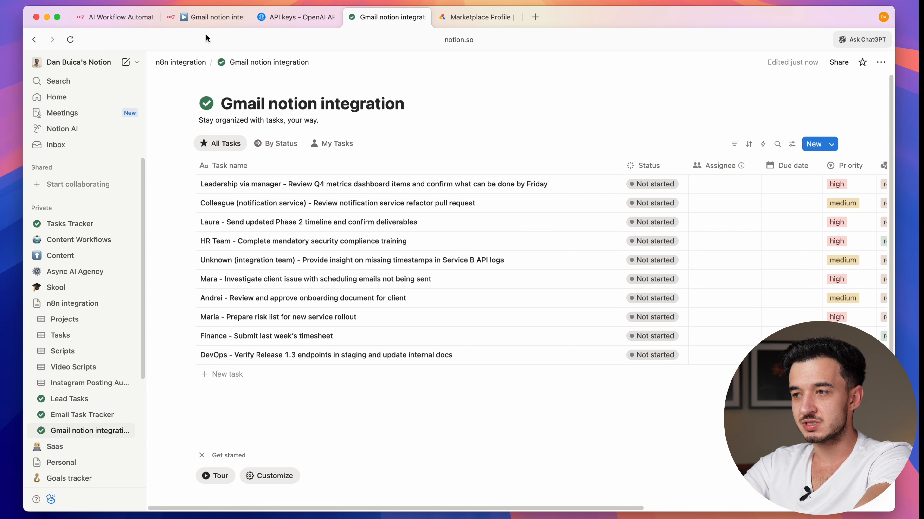
pyautogui.click(182, 23)
# - Add an Aggregate1 node set to All Item Data after the Notion node and test it
pyautogui.click(672, 74)
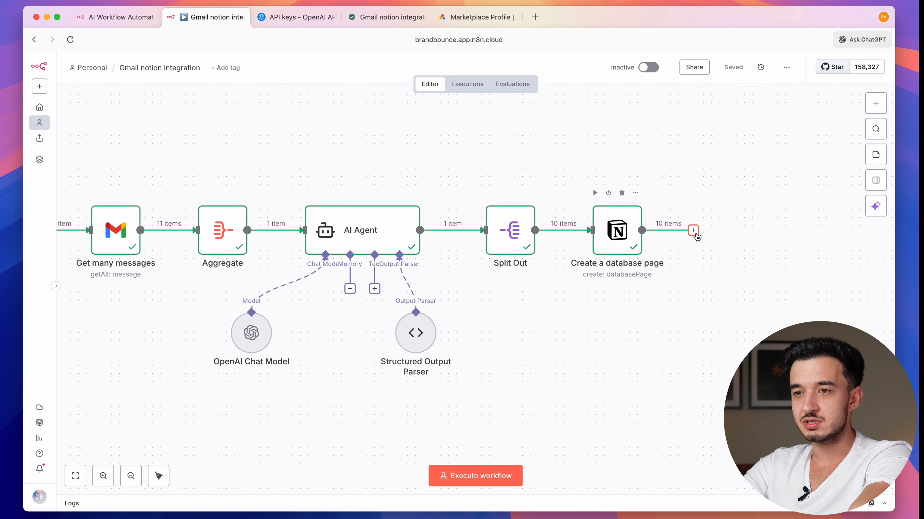
pyautogui.click(694, 231)
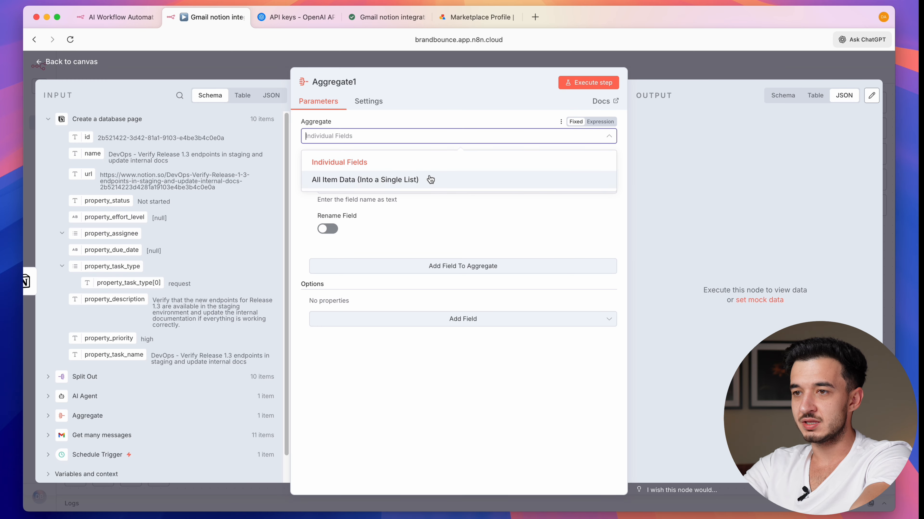
pyautogui.click(423, 180)
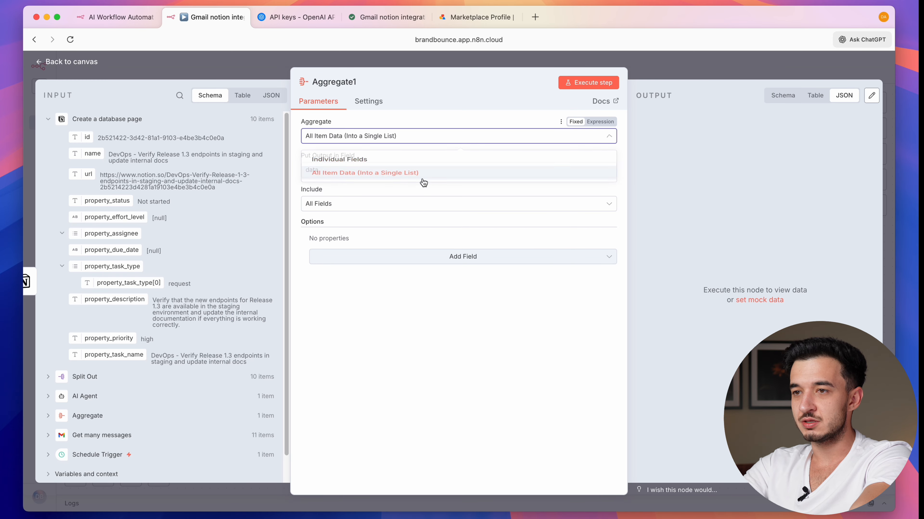
pyautogui.click(615, 84)
pyautogui.click(705, 69)
# - Search for Gmail actions to add after Aggregate1
pyautogui.hscroll(5, 697, 196)
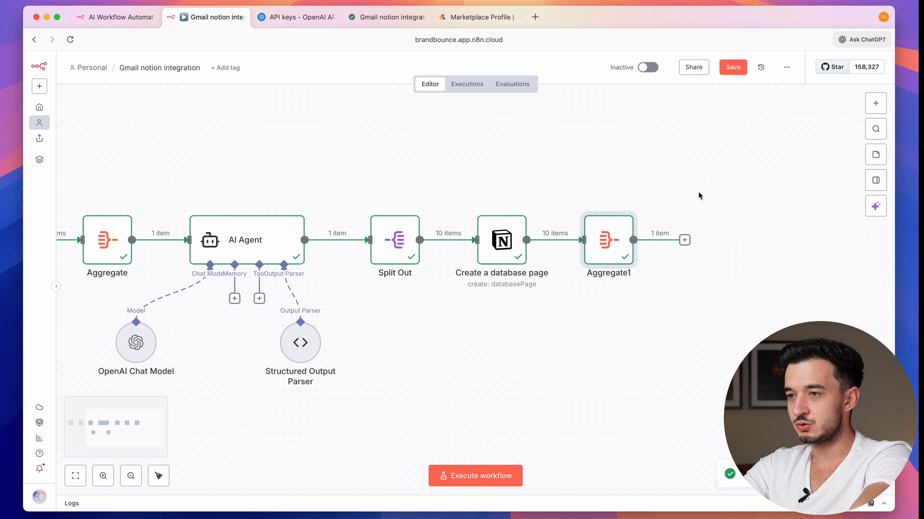
pyautogui.click(683, 240)
pyautogui.write('gmail')
pyautogui.press('Return')
# - Add a Gmail Send a message step to the recipient's address, subject 'Daily summary', plain text
pyautogui.click(732, 356)
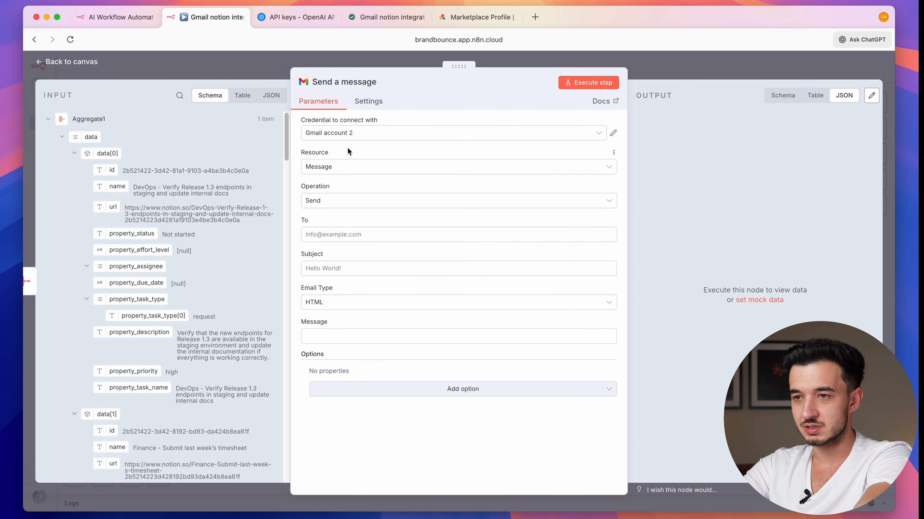
pyautogui.click(345, 235)
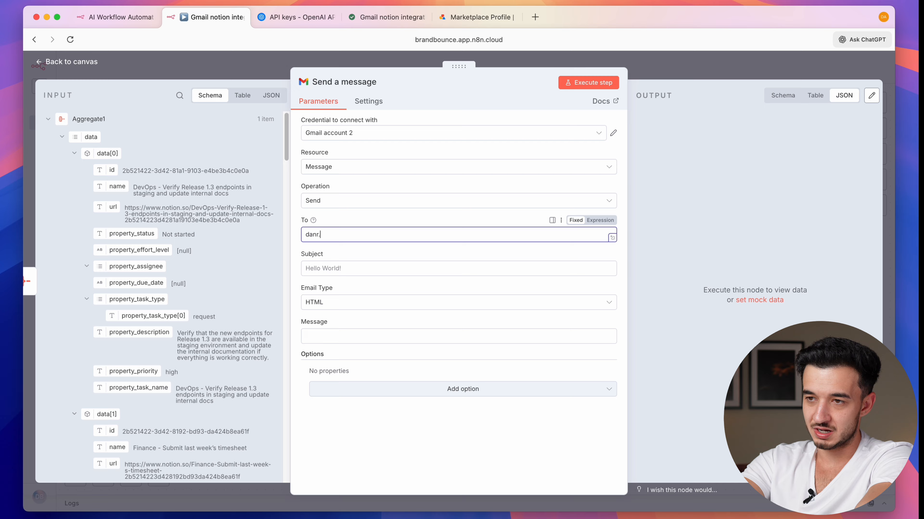
pyautogui.click(319, 270)
pyautogui.write('Daily summary')
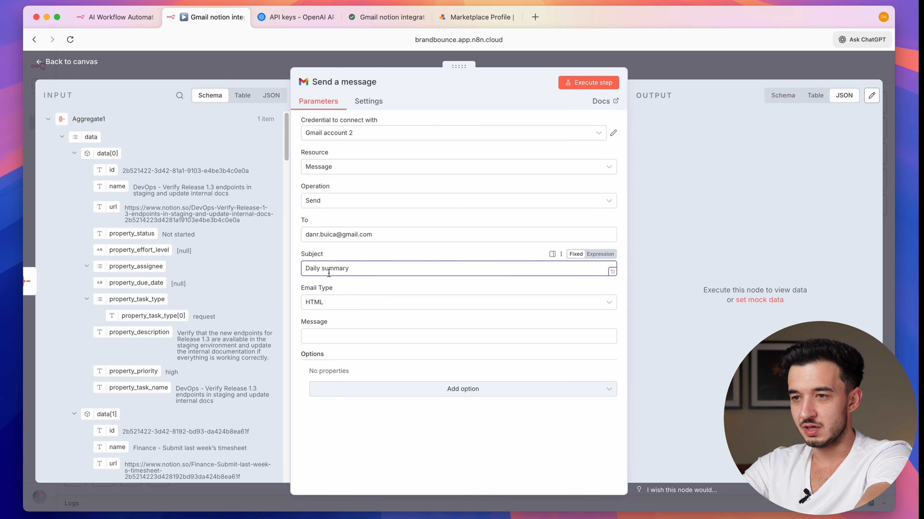
pyautogui.click(320, 308)
pyautogui.click(317, 326)
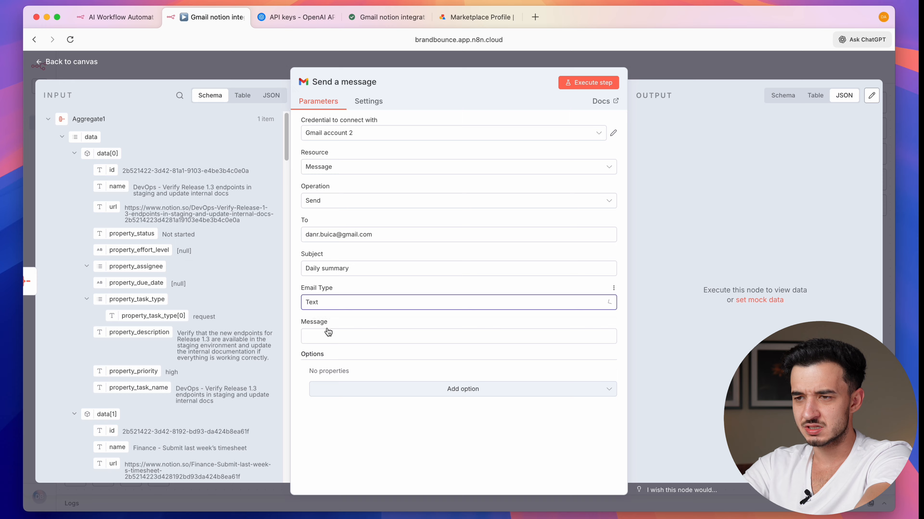
# - Use the AI Agent's summary as the message body and test-send the email
pyautogui.click(61, 138)
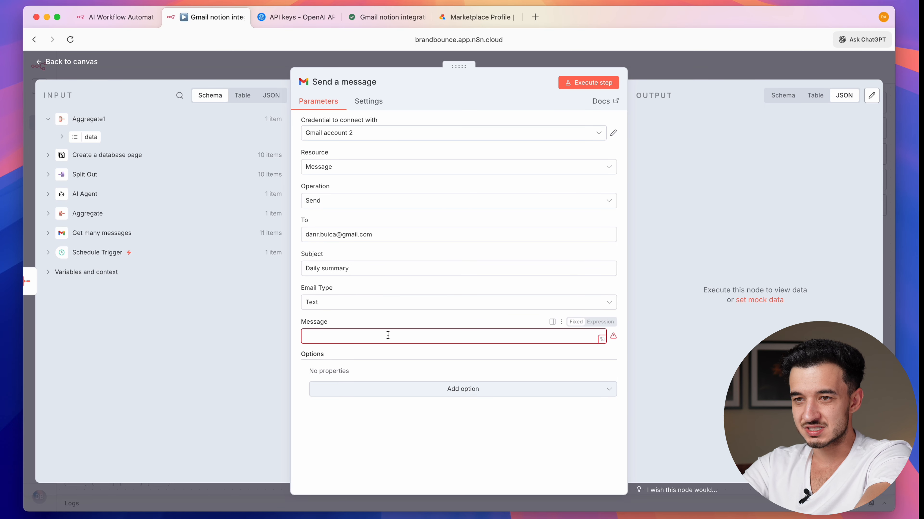
pyautogui.click(49, 196)
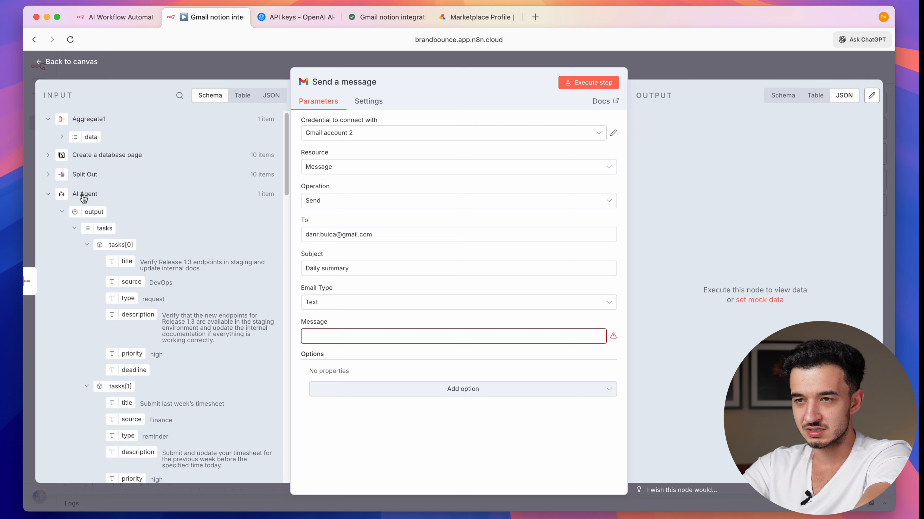
pyautogui.scroll(-3, 83, 196)
pyautogui.scroll(3, 73, 206)
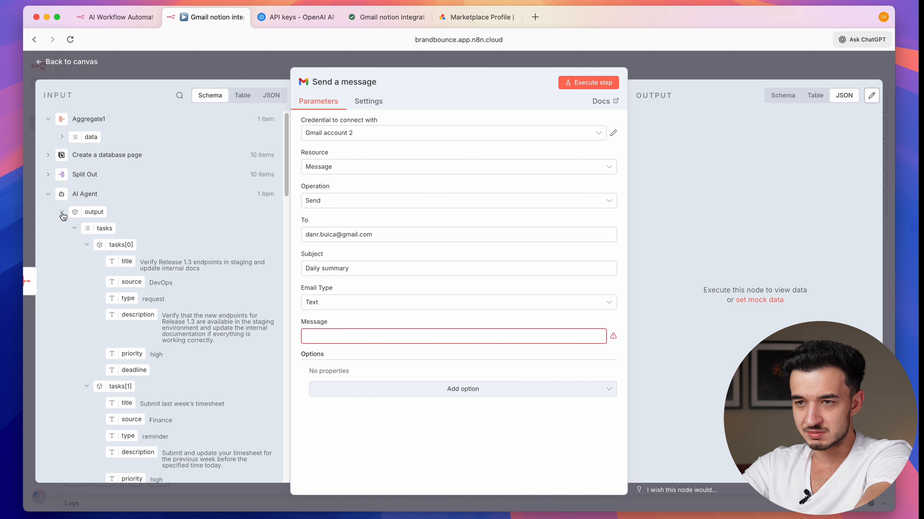
pyautogui.click(74, 229)
pyautogui.moveTo(110, 251); pyautogui.dragTo(349, 337)
pyautogui.click(345, 447)
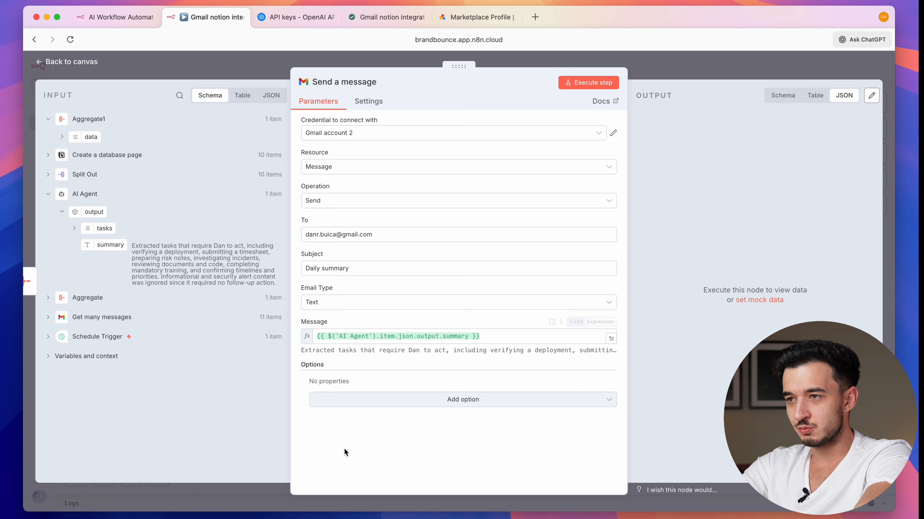
pyautogui.click(593, 86)
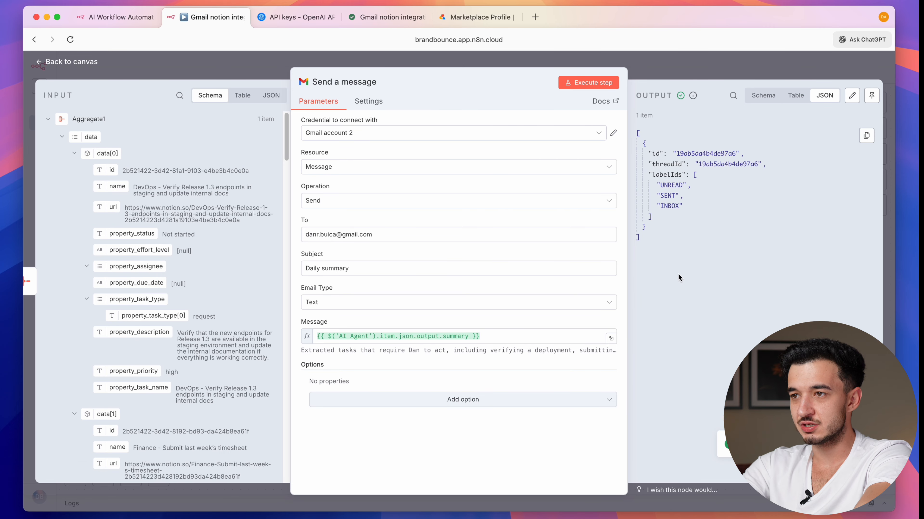
# - Open Gmail in a new tab and read the received Daily summary email's body
pyautogui.click(535, 16)
pyautogui.write('gma')
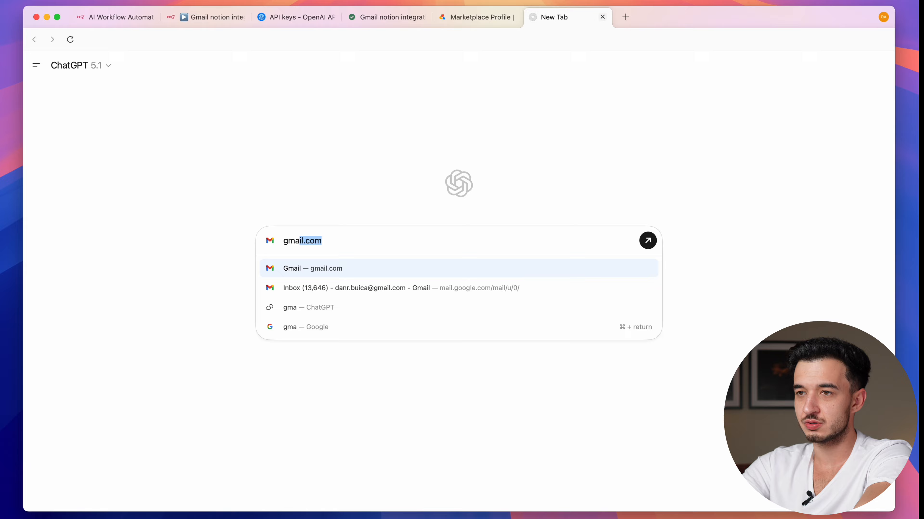
pyautogui.press('Return')
pyautogui.click(356, 152)
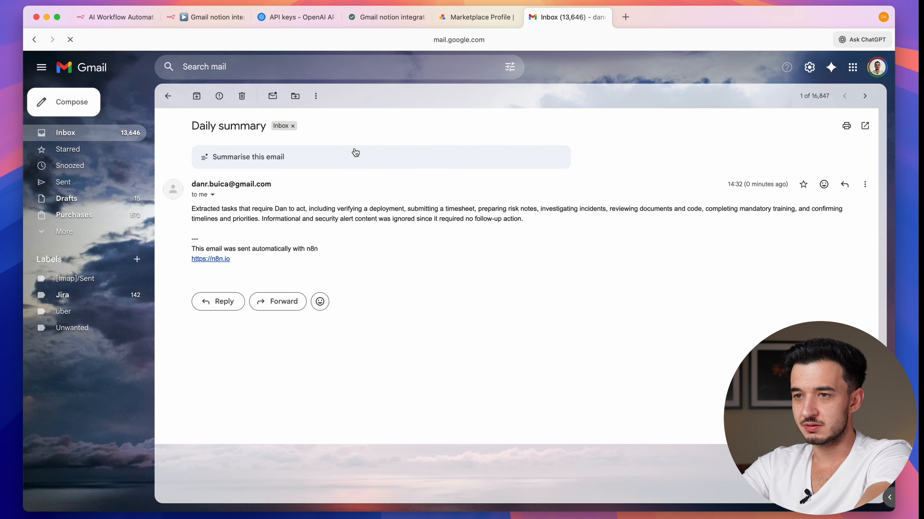
pyautogui.tripleClick(268, 216)
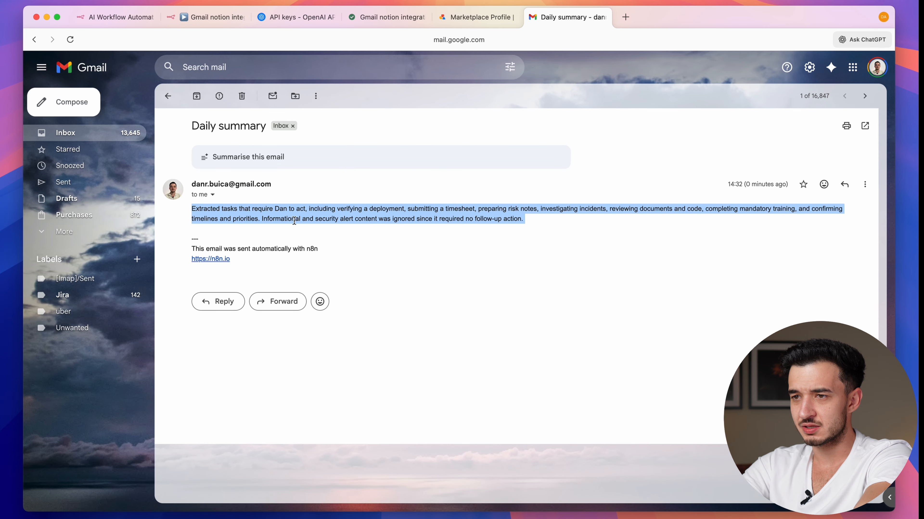
pyautogui.click(312, 210)
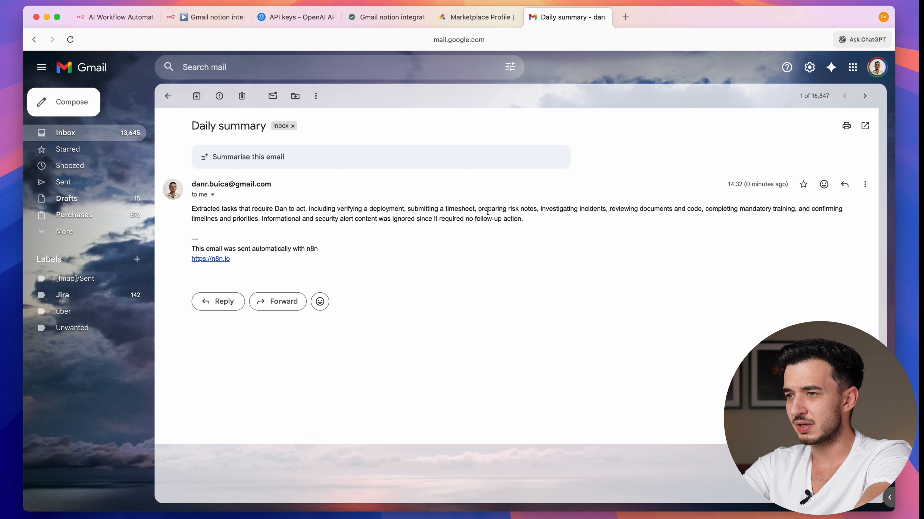
pyautogui.click(223, 18)
# - Change 'Short' to 'Detailed' in the AI Agent prompt's summary instruction
pyautogui.click(240, 77)
pyautogui.doubleClick(329, 255)
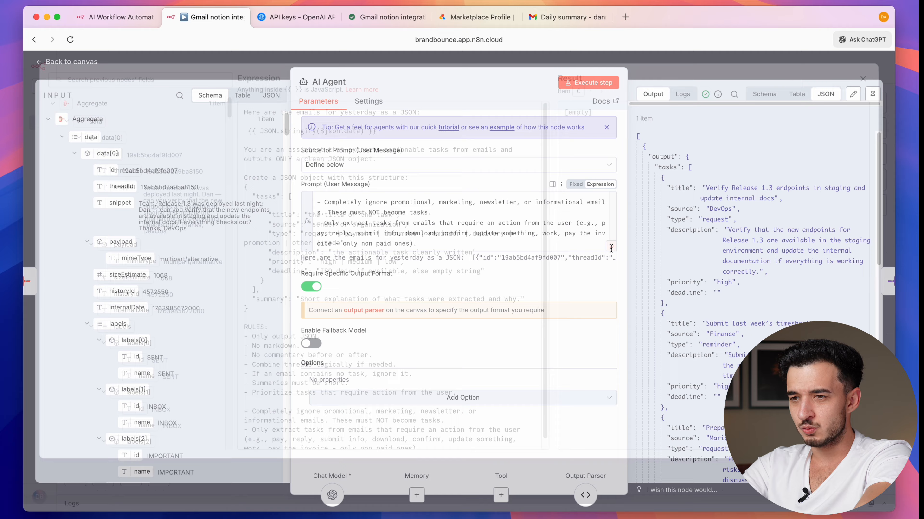
pyautogui.scroll(-1, 362, 330)
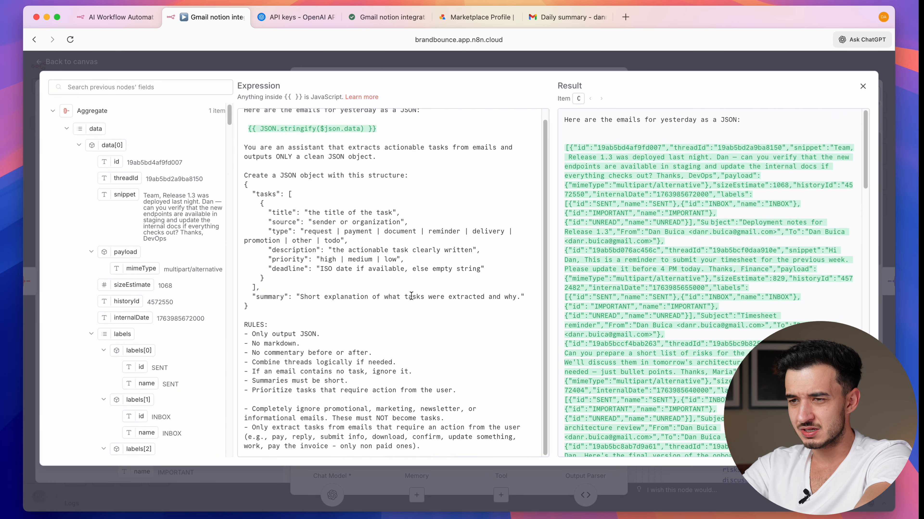
pyautogui.doubleClick(306, 297)
pyautogui.write('D')
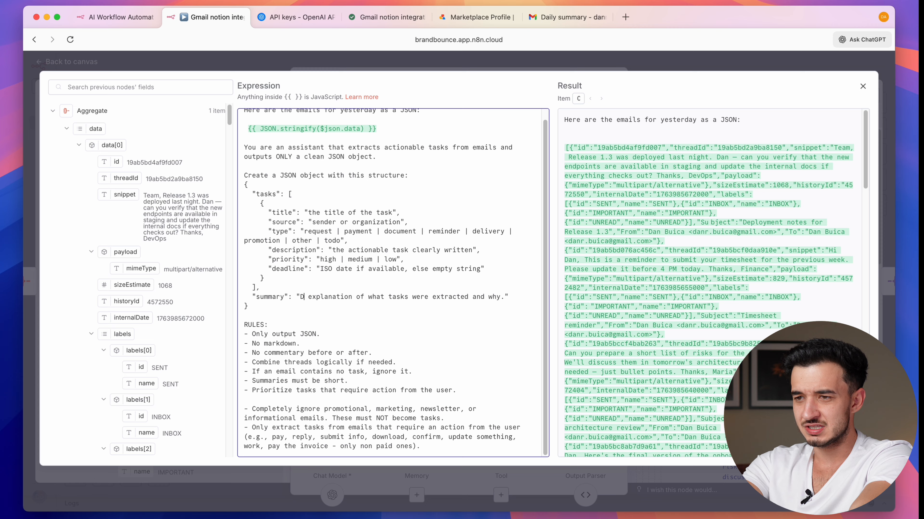
pyautogui.write('etailed')
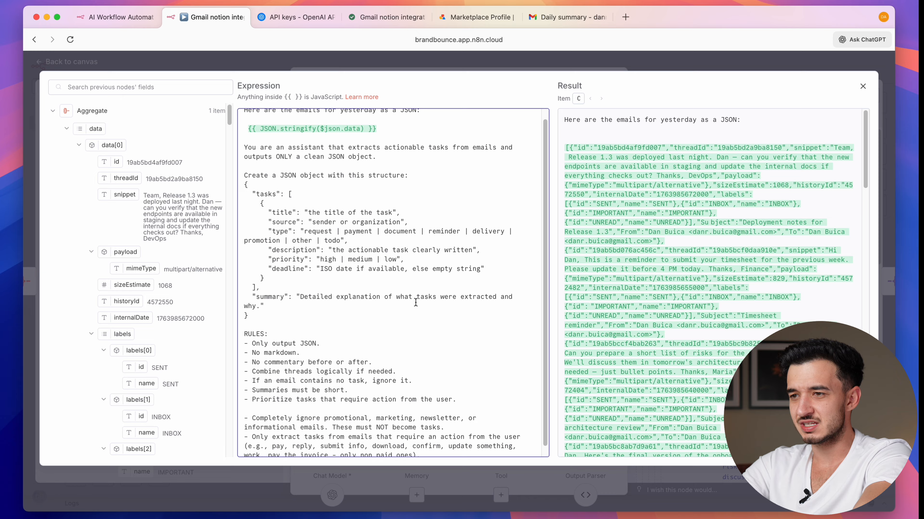
pyautogui.tripleClick(415, 302)
pyautogui.click(515, 57)
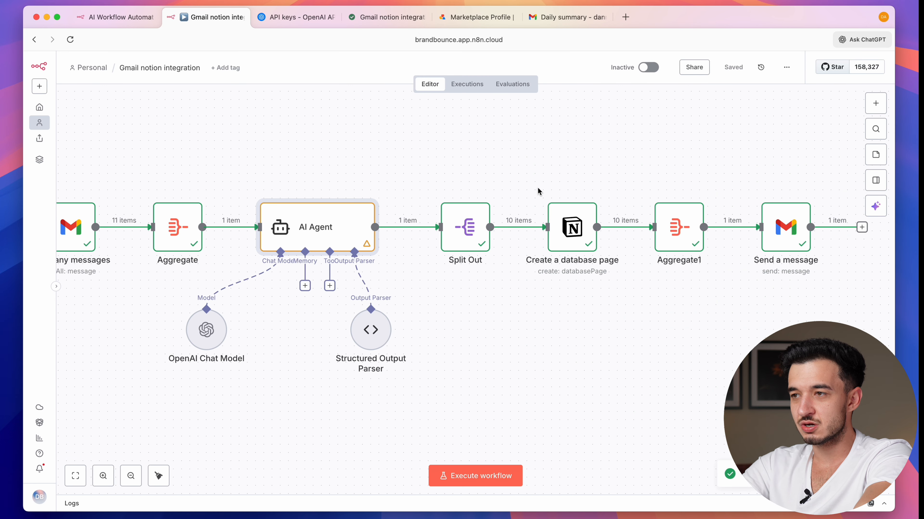
# - Delete the ten test tasks from the Notion database
pyautogui.hscroll(-2, 397, 163)
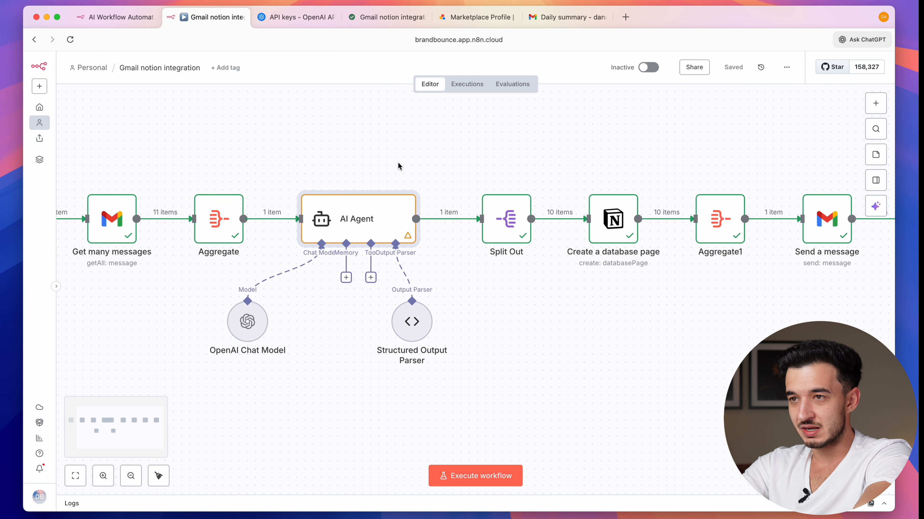
pyautogui.click(388, 18)
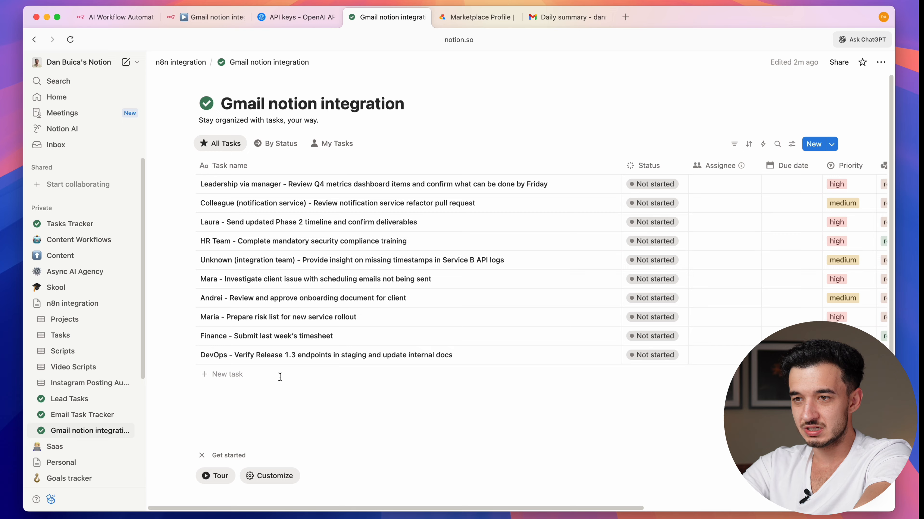
pyautogui.moveTo(280, 377); pyautogui.dragTo(325, 189)
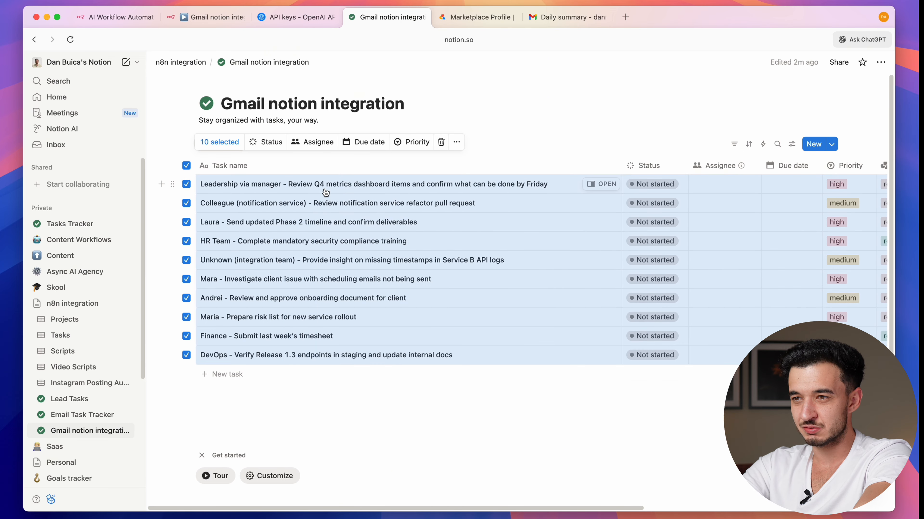
pyautogui.click(442, 142)
pyautogui.click(182, 19)
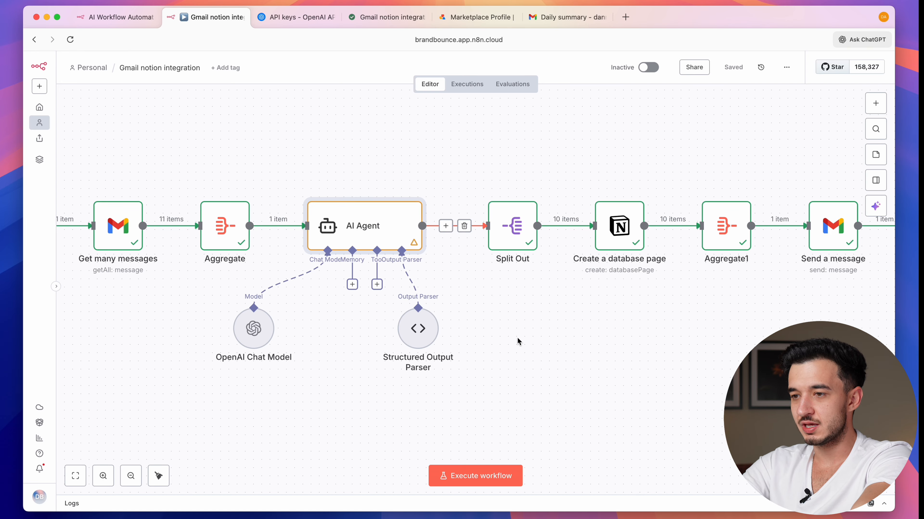
# - Run the whole workflow and check the Notion database for the ten new tasks
pyautogui.click(480, 475)
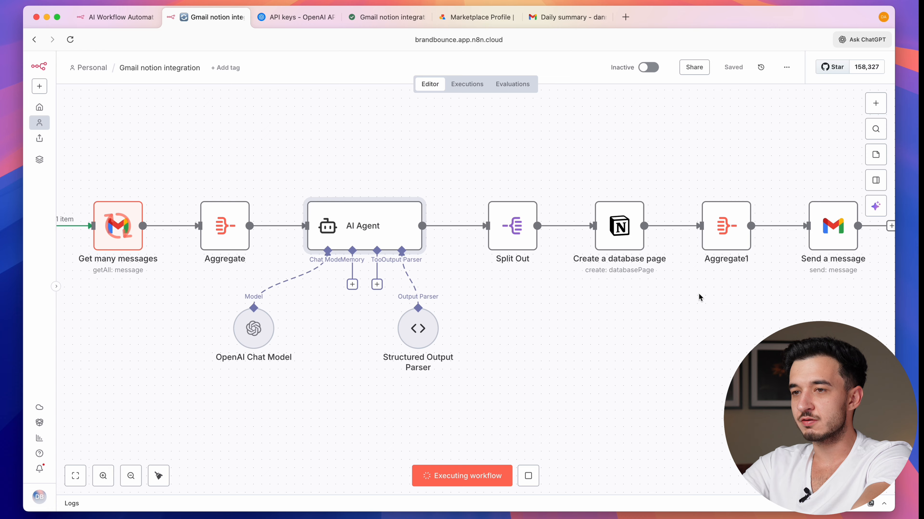
pyautogui.hscroll(-5, 699, 296)
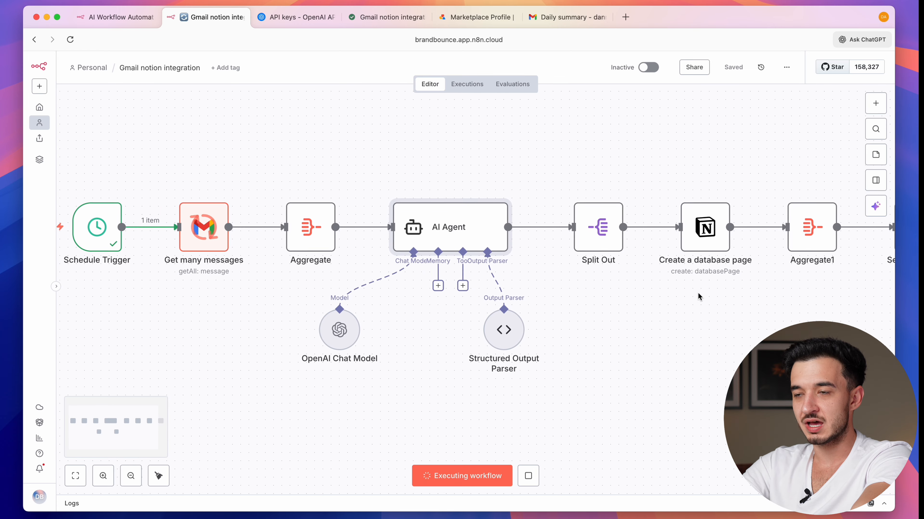
pyautogui.hscroll(3, 698, 295)
pyautogui.hscroll(2, 466, 413)
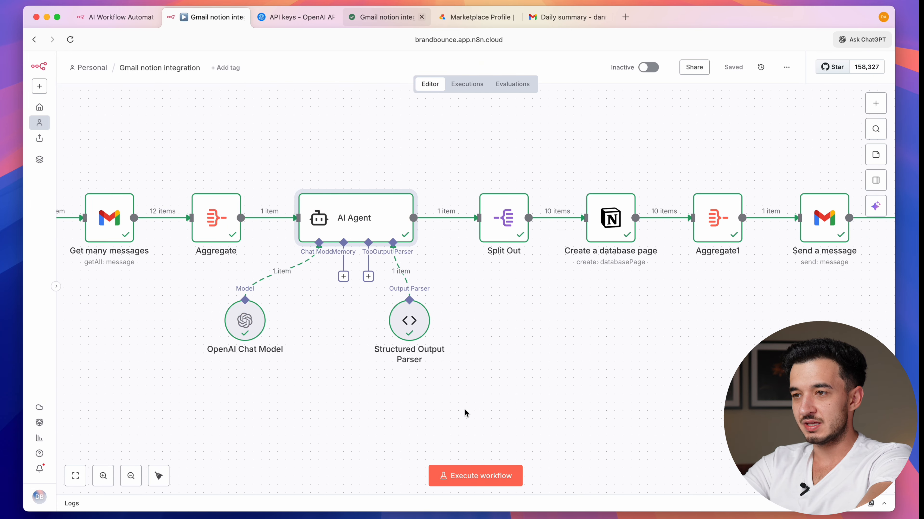
pyautogui.click(367, 23)
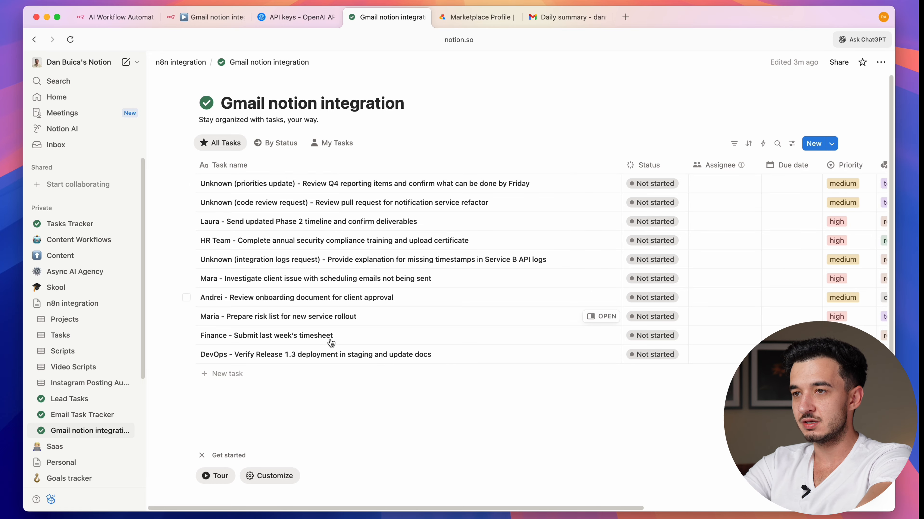
# - Refresh the Gmail inbox and open the new, more detailed Daily summary email
pyautogui.click(547, 17)
pyautogui.click(110, 136)
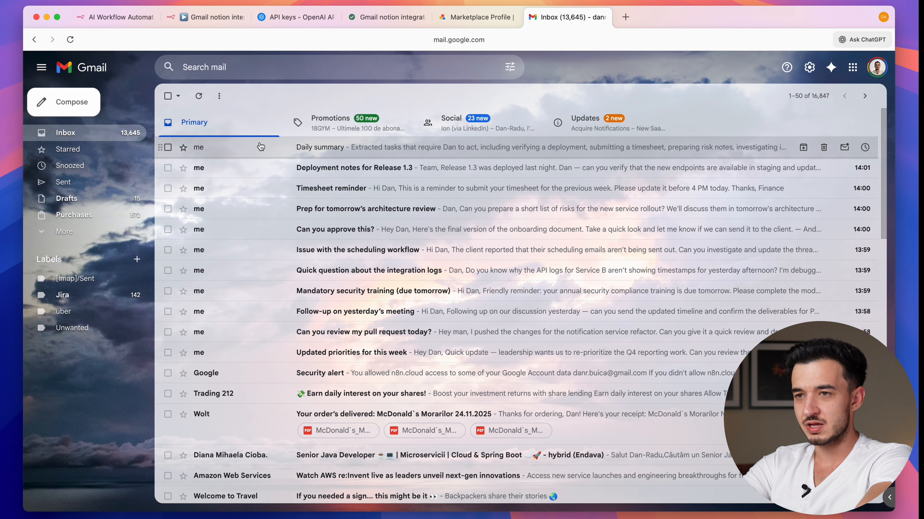
pyautogui.click(203, 104)
pyautogui.click(291, 147)
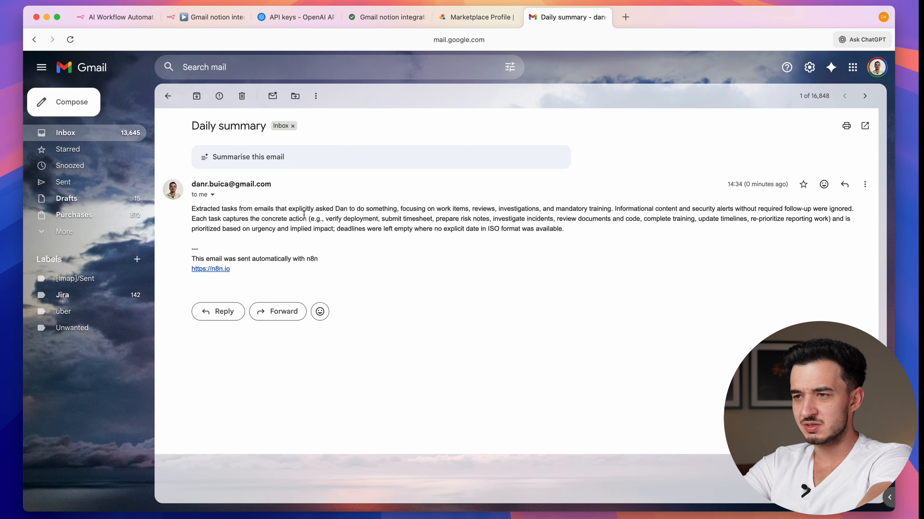
pyautogui.press('super+2')
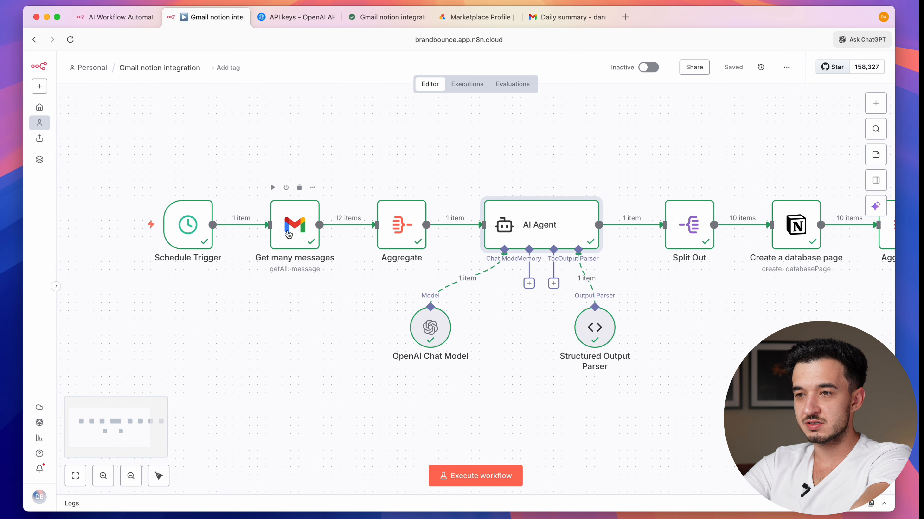
# - Set Gmail's Received After filter to $now.minus({days: 1}).startOf('day')
pyautogui.doubleClick(287, 233)
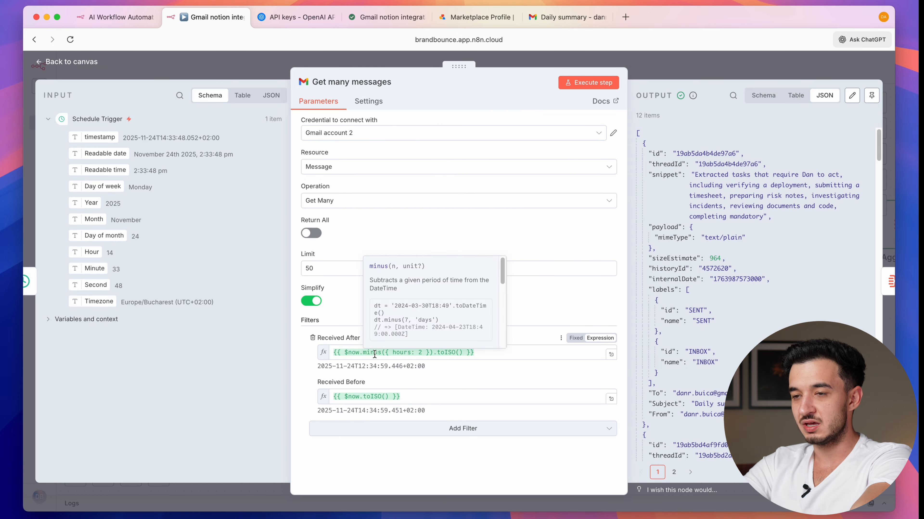
pyautogui.click(400, 357)
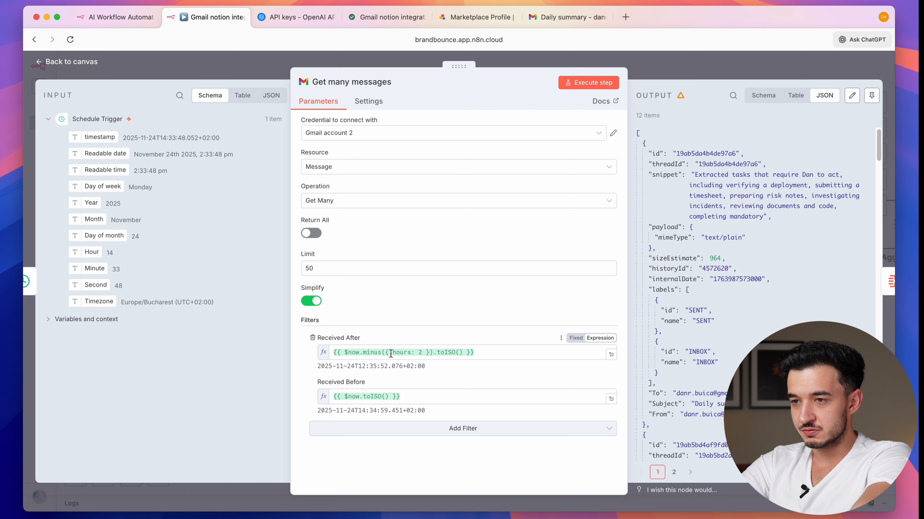
pyautogui.doubleClick(392, 353)
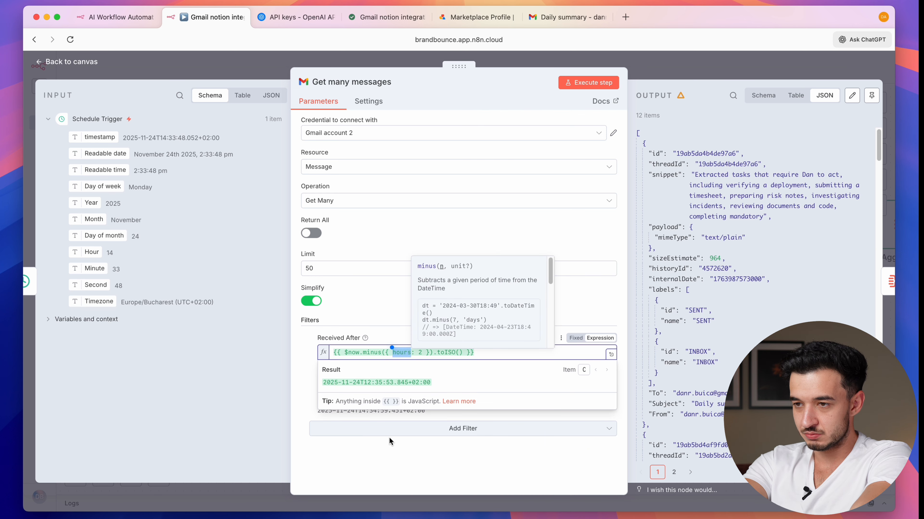
pyautogui.write('days: 1 })')
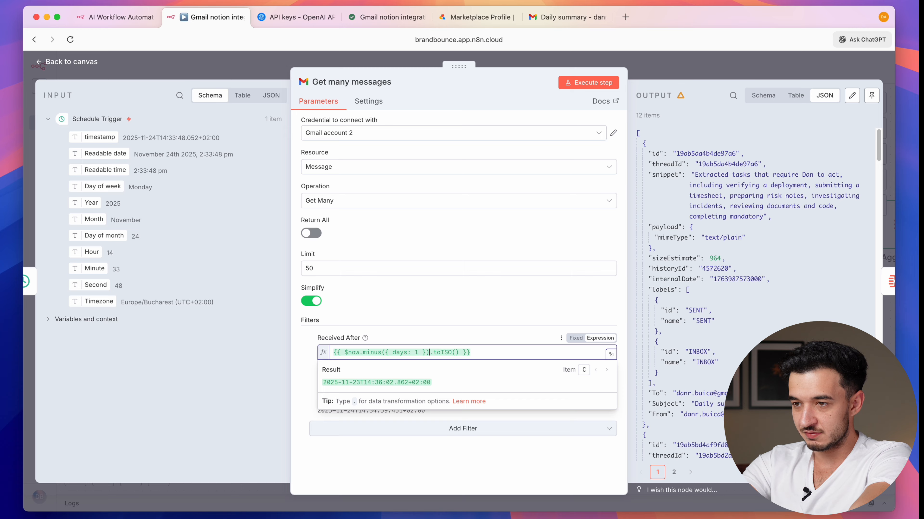
pyautogui.write('.startOf().')
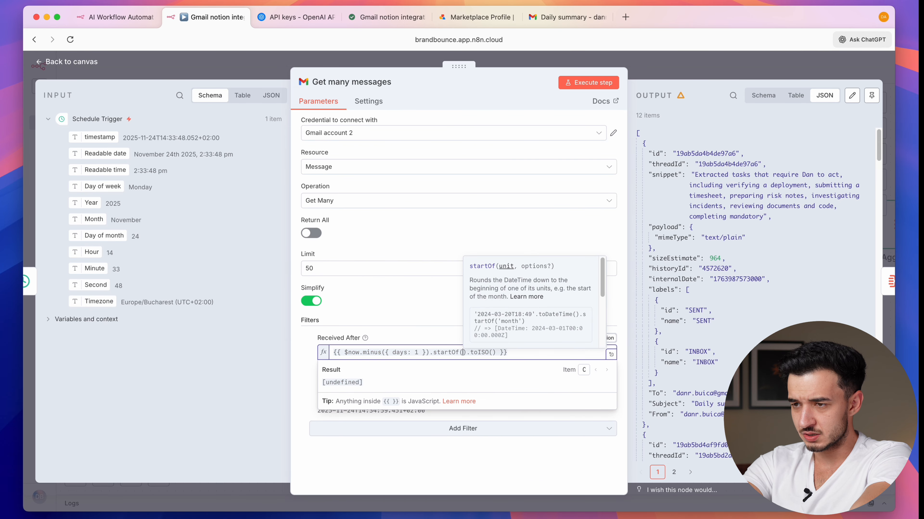
pyautogui.press('Return')
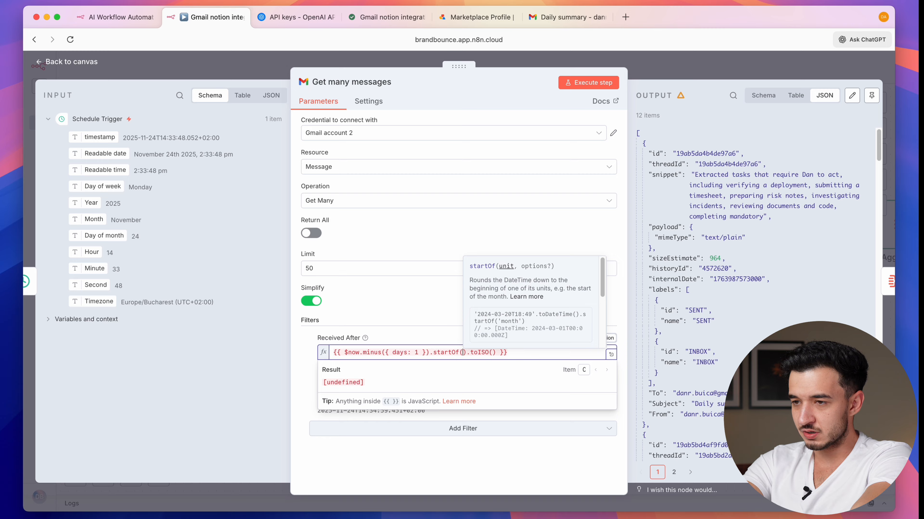
pyautogui.write("'day'")
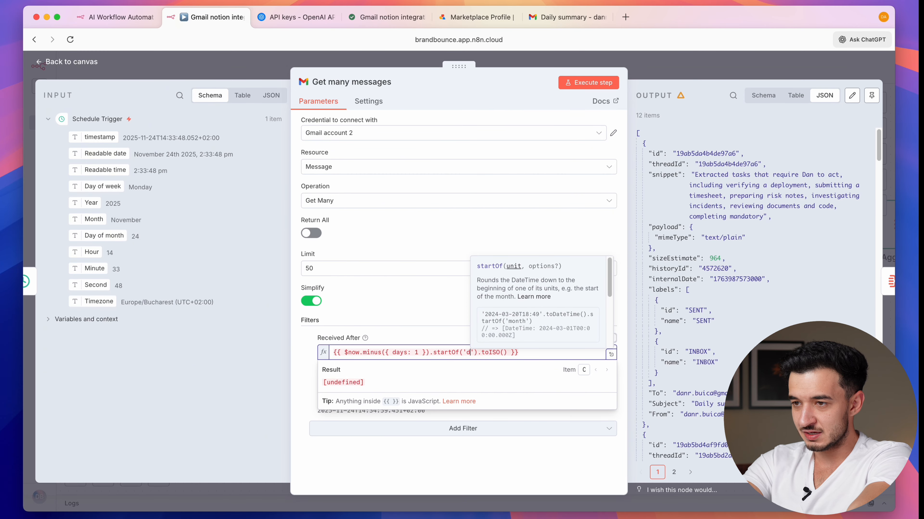
# - Set Received Before to the same expression using endOf('day') instead of startOf
pyautogui.tripleClick(398, 355)
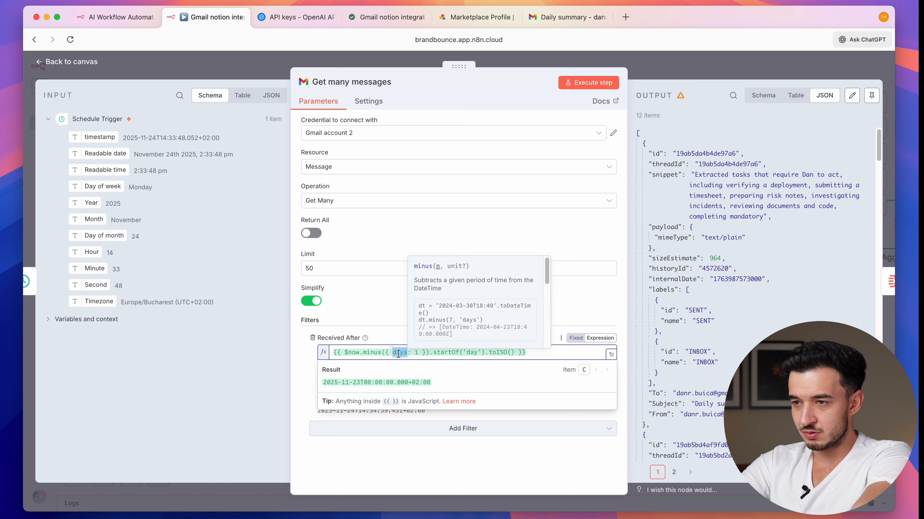
pyautogui.press('super+c')
pyautogui.click(439, 316)
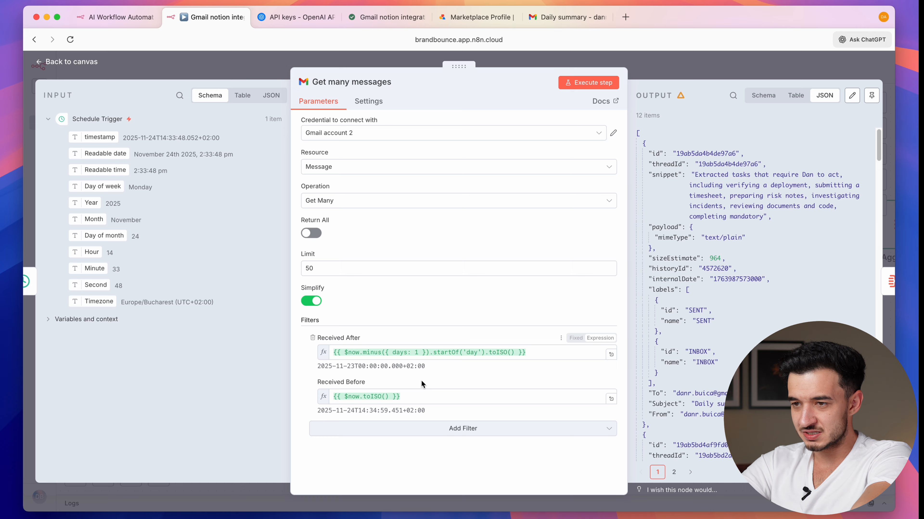
pyautogui.tripleClick(414, 393)
pyautogui.press('super+v')
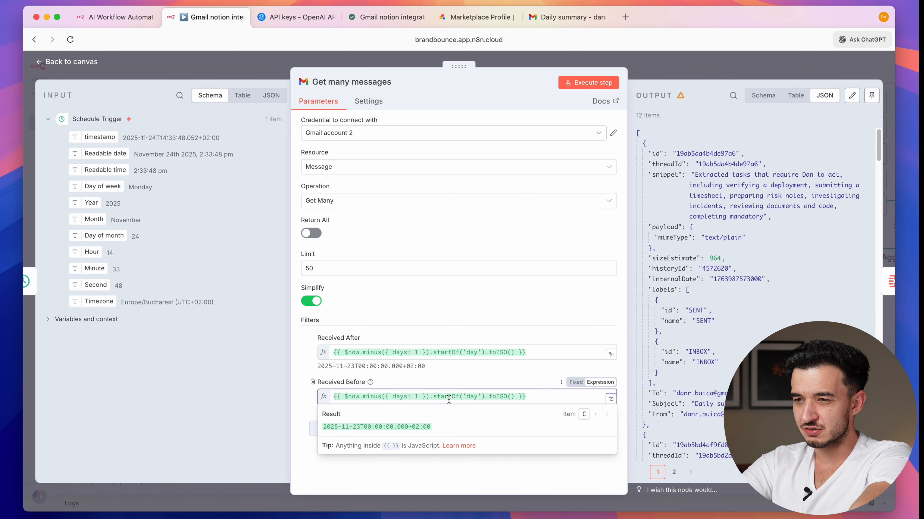
pyautogui.doubleClick(448, 397)
pyautogui.write('endO')
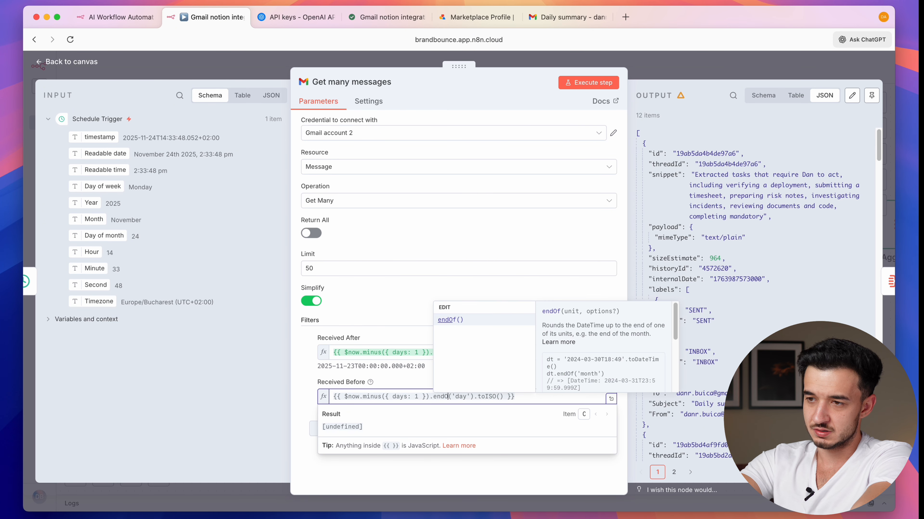
pyautogui.write('f')
pyautogui.click(505, 301)
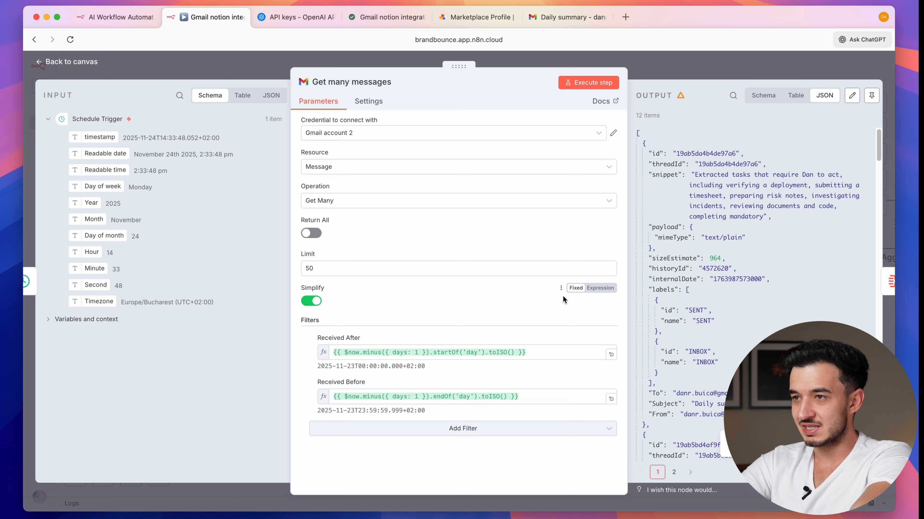
# - Test the Get many messages step, confirm it returns 6 items, and return to the canvas
pyautogui.click(589, 83)
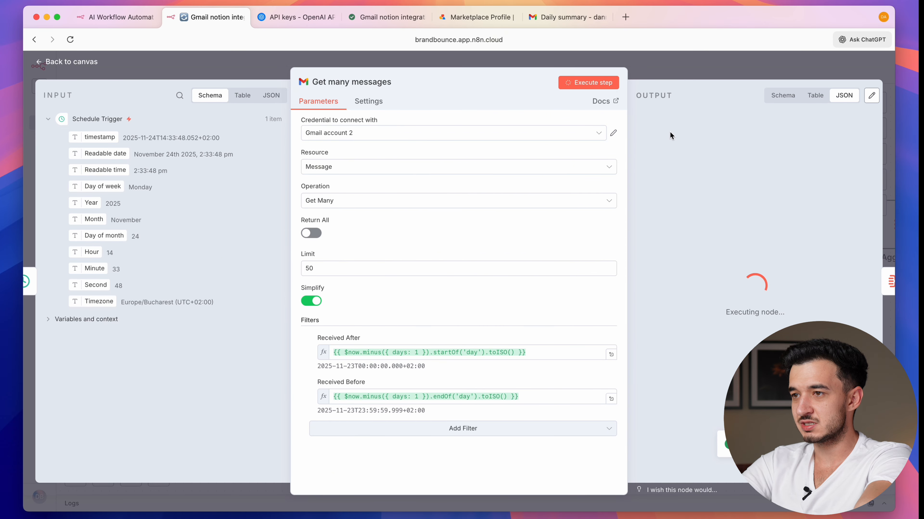
pyautogui.moveTo(653, 126); pyautogui.dragTo(696, 62)
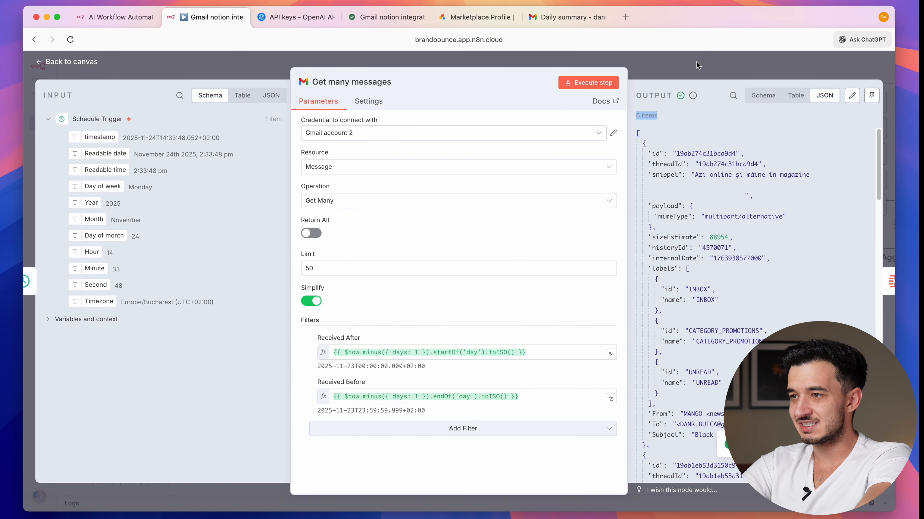
pyautogui.click(696, 62)
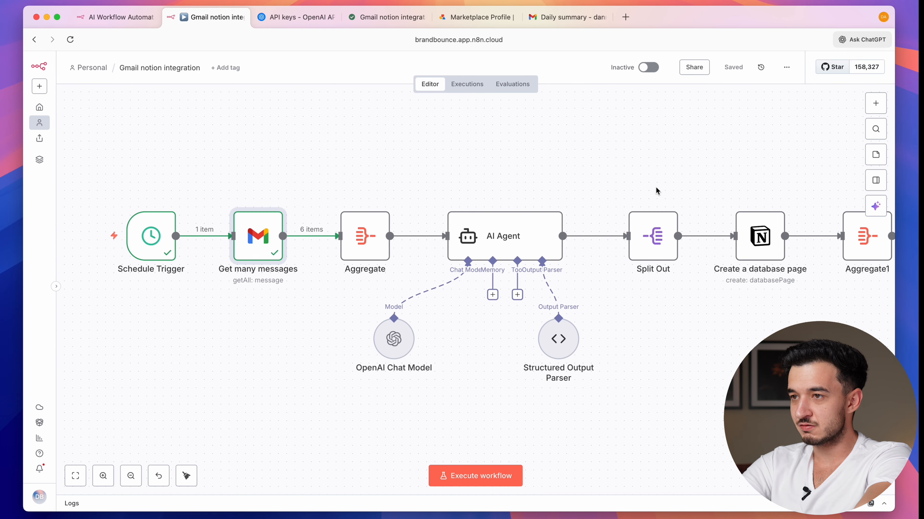
# - Switch the Gmail notion integration workflow to Active and dismiss the activation notice and Production Checklist
pyautogui.click(649, 67)
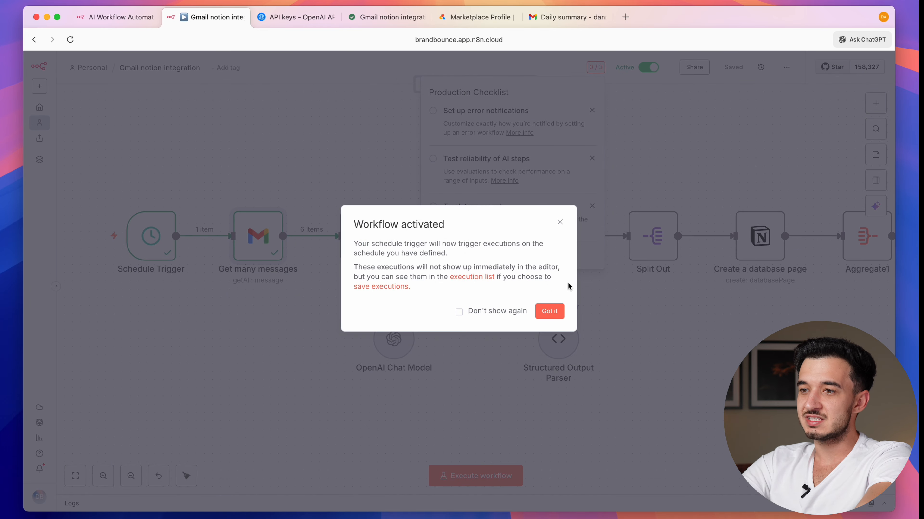
pyautogui.click(558, 311)
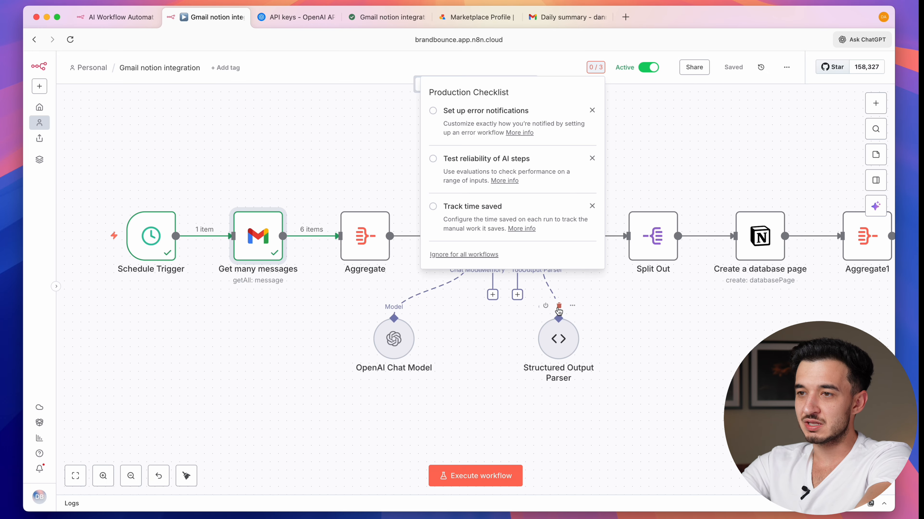
pyautogui.click(665, 149)
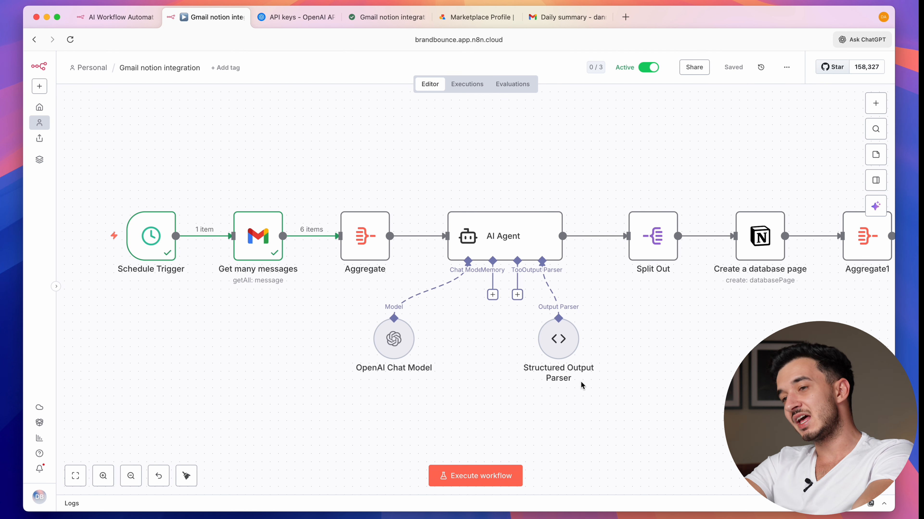
pyautogui.hscroll(-3, 581, 385)
pyautogui.hscroll(3, 581, 386)
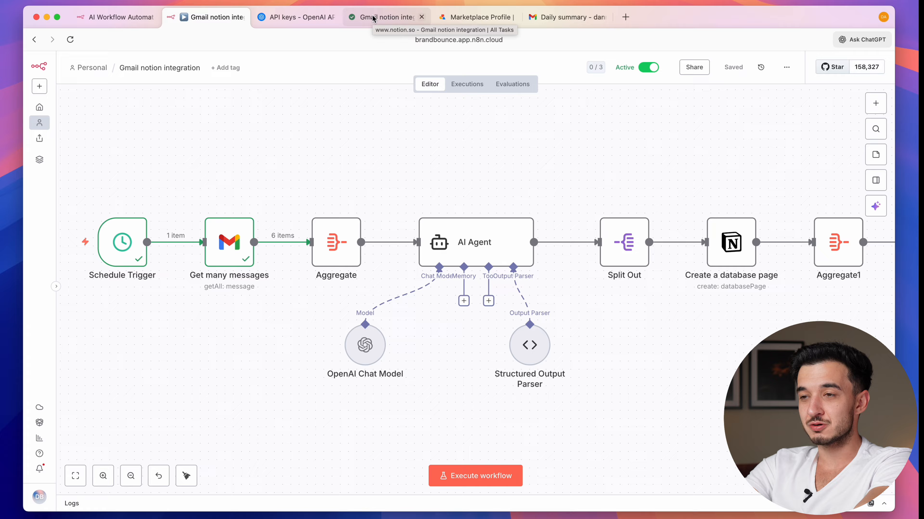